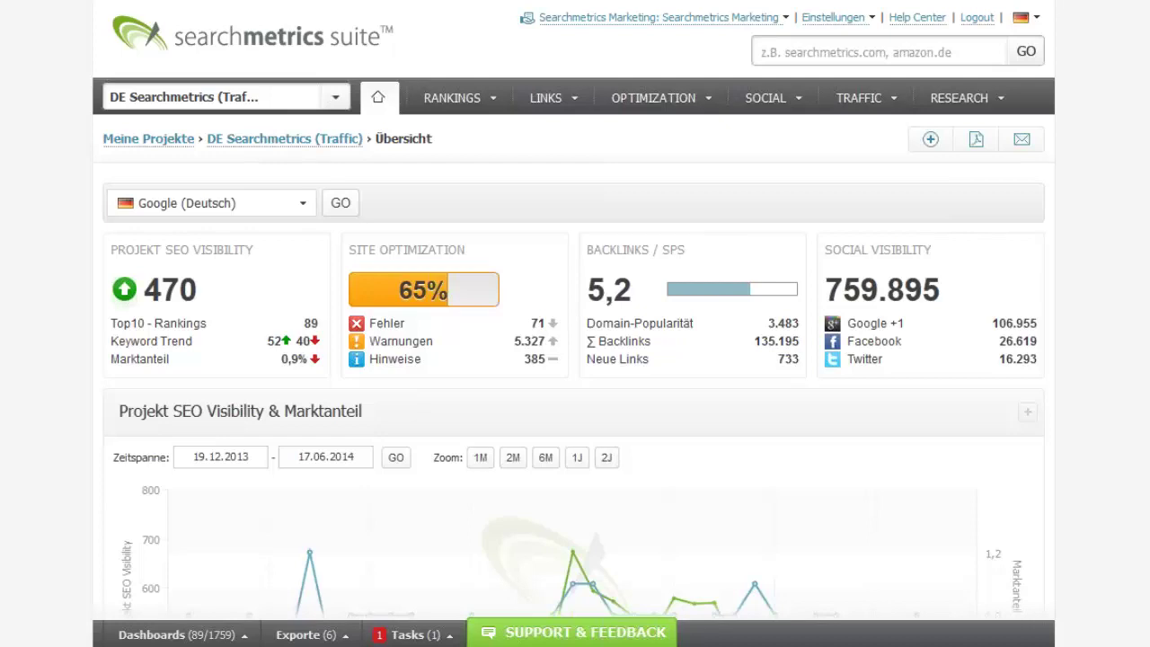
Open the Keyword Finder overview in the Rankings section and display its available detail reports
click(449, 94)
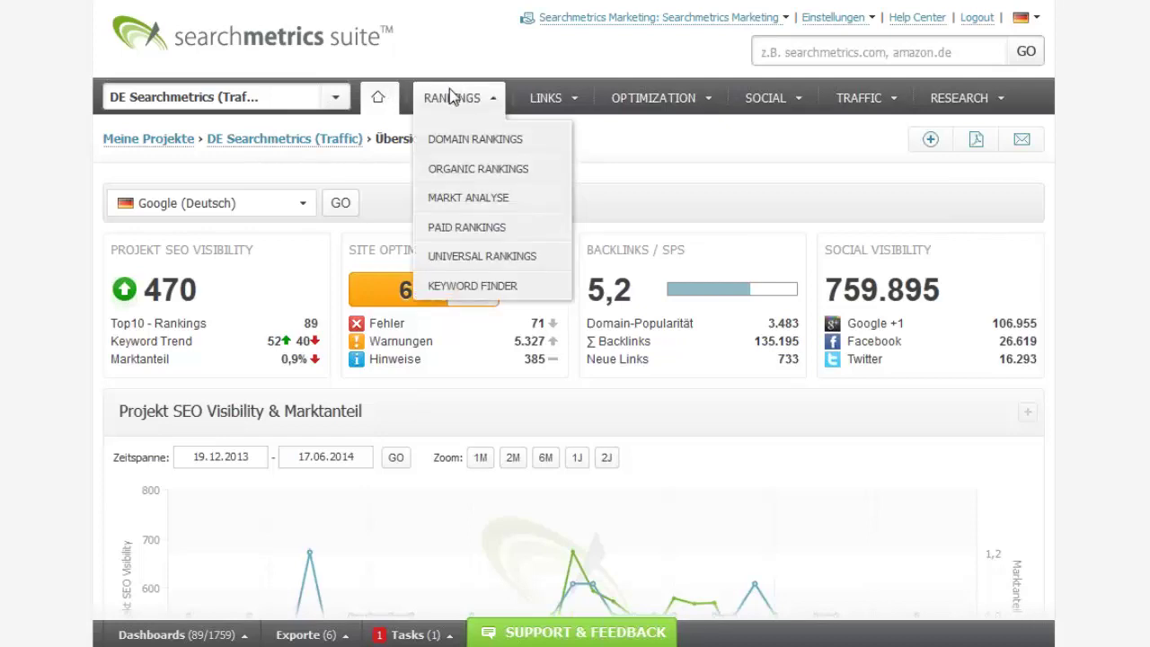
mouse_move(442, 100)
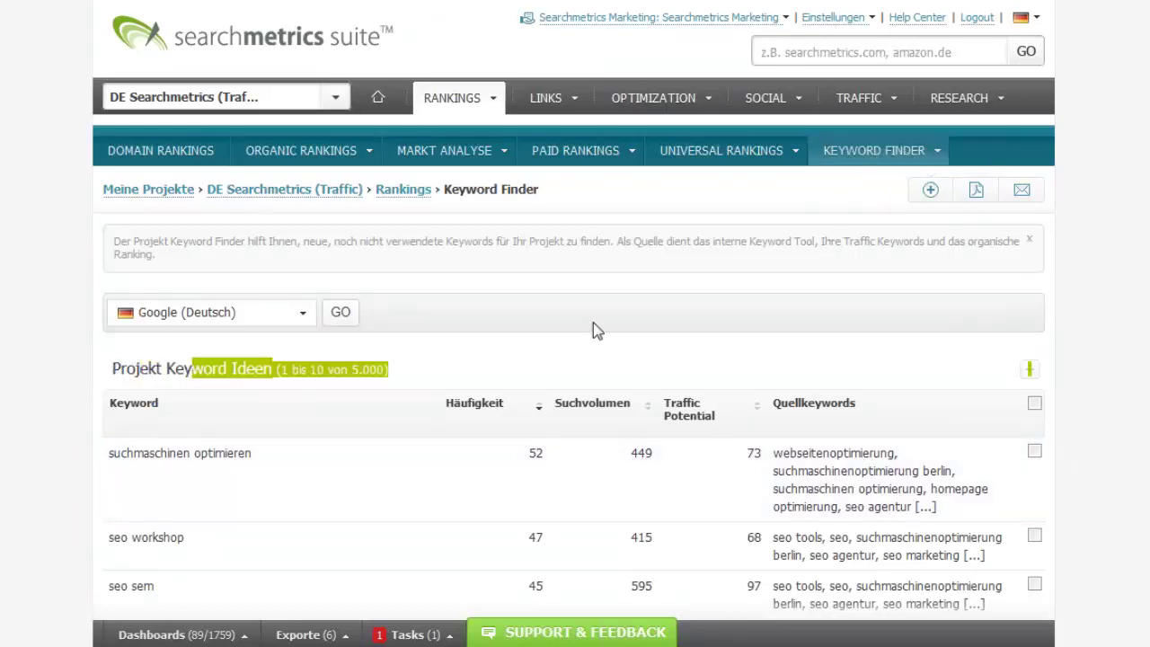
mouse_move(853, 157)
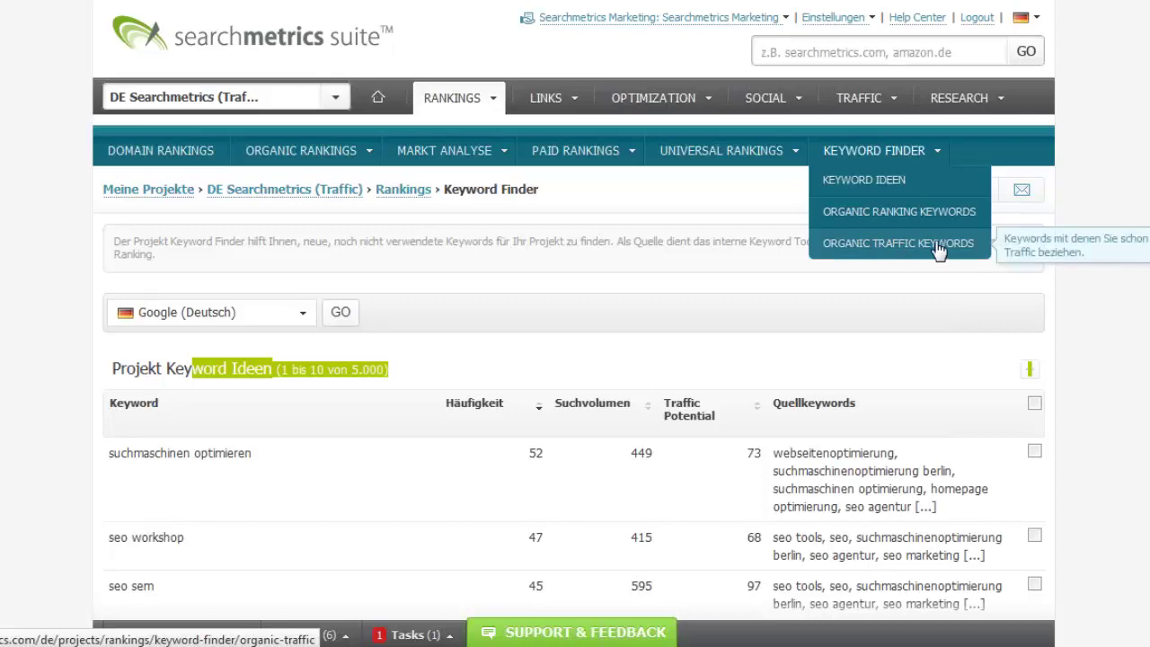
Look over the Keyword Finder overview's tables: Projekt Keyword Ideen, Organic Ranking Keyword Vorschläge and Organic Traffic Keywords
scroll(268, 269, down, 3)
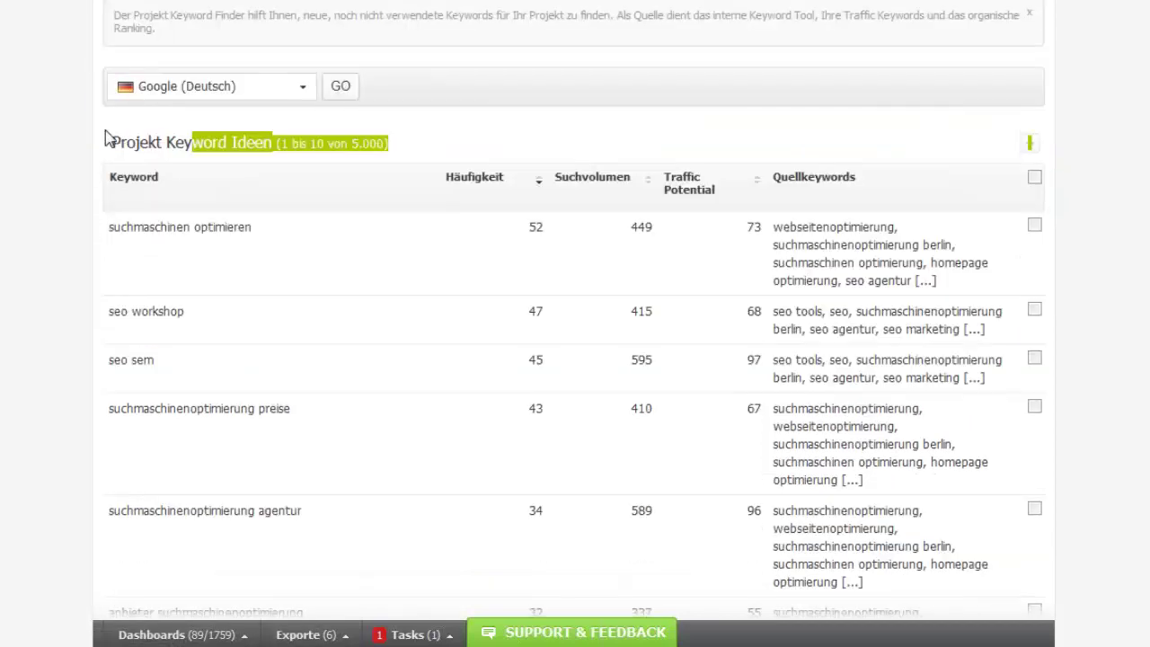
click(106, 137)
scroll(498, 131, down, 1)
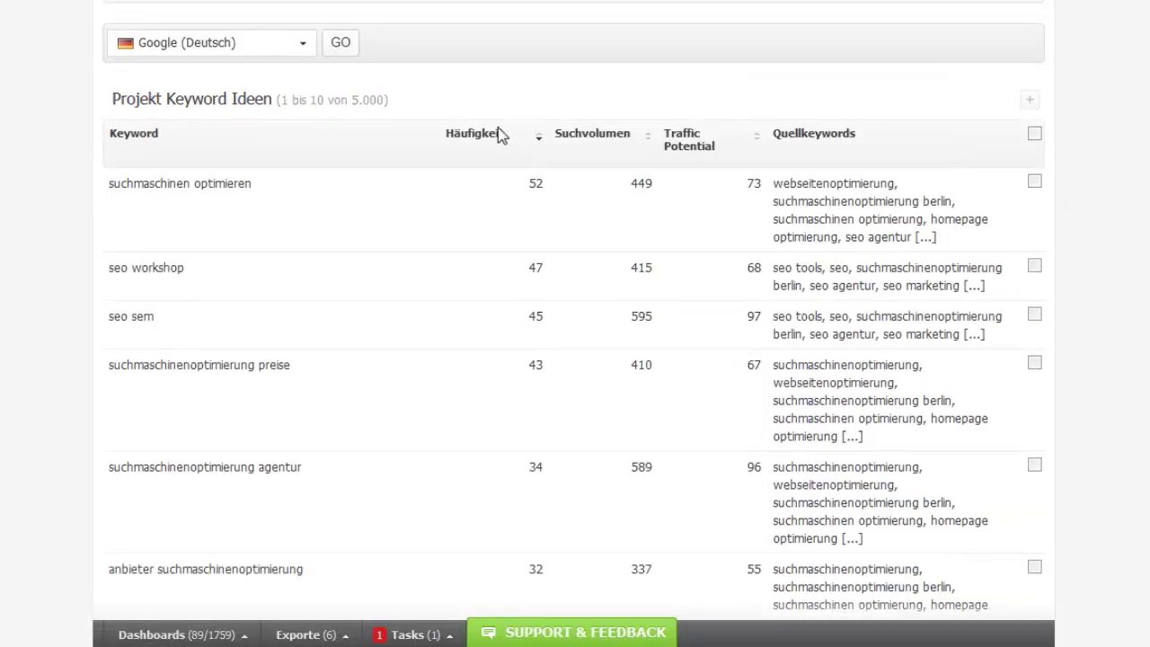
scroll(498, 133, down, 10)
scroll(601, 192, up, 3)
drag(498, 185, 149, 180)
click(114, 186)
scroll(412, 201, down, 1)
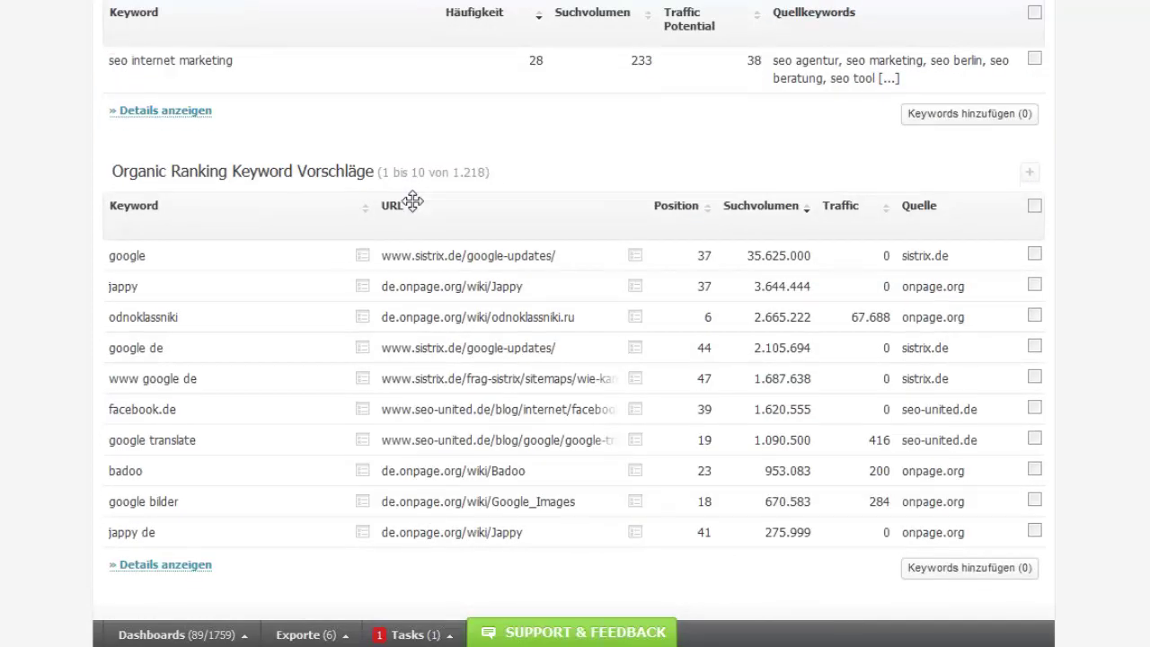
scroll(412, 201, down, 4)
drag(393, 297, 113, 296)
scroll(440, 324, up, 4)
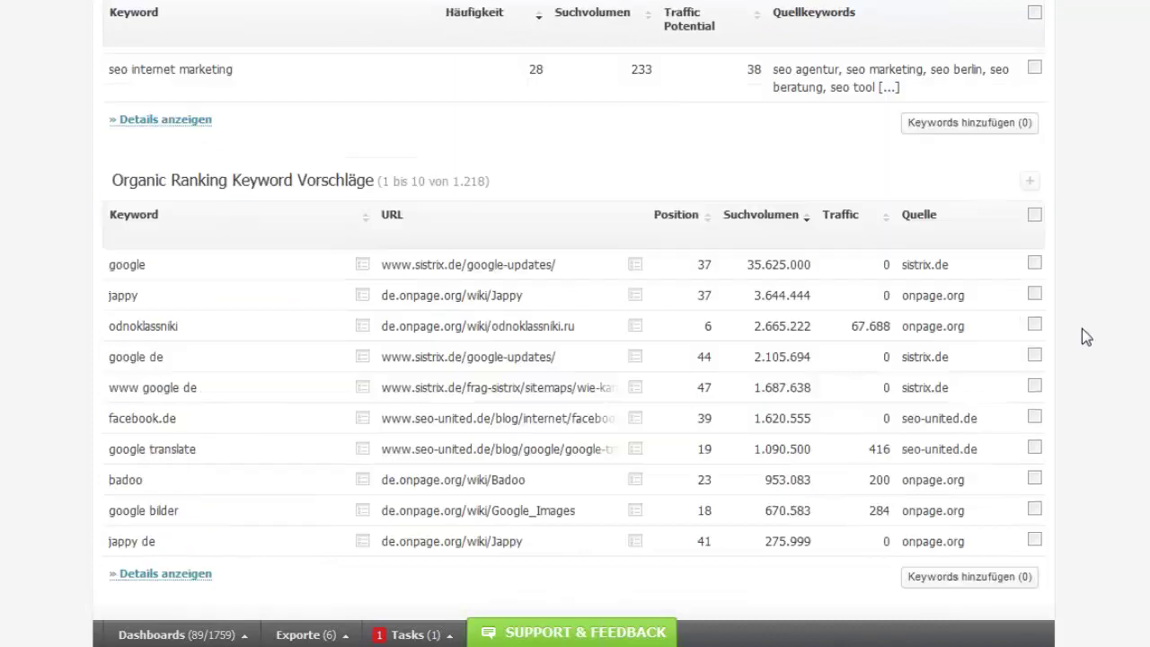
scroll(1082, 336, up, 6)
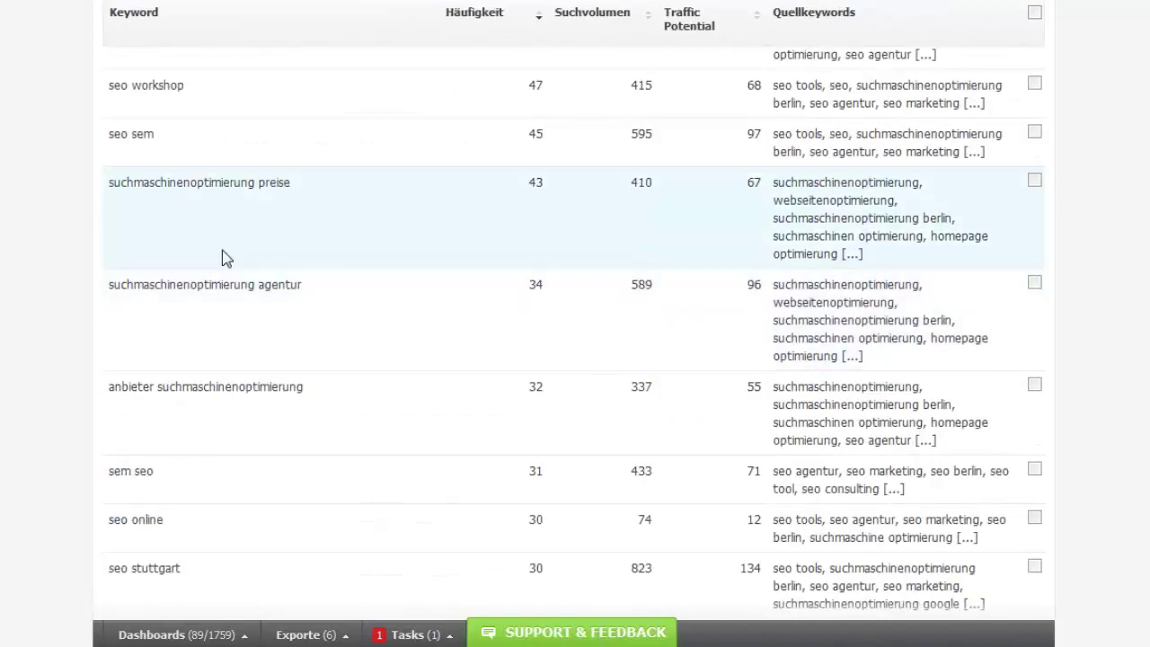
scroll(224, 258, up, 4)
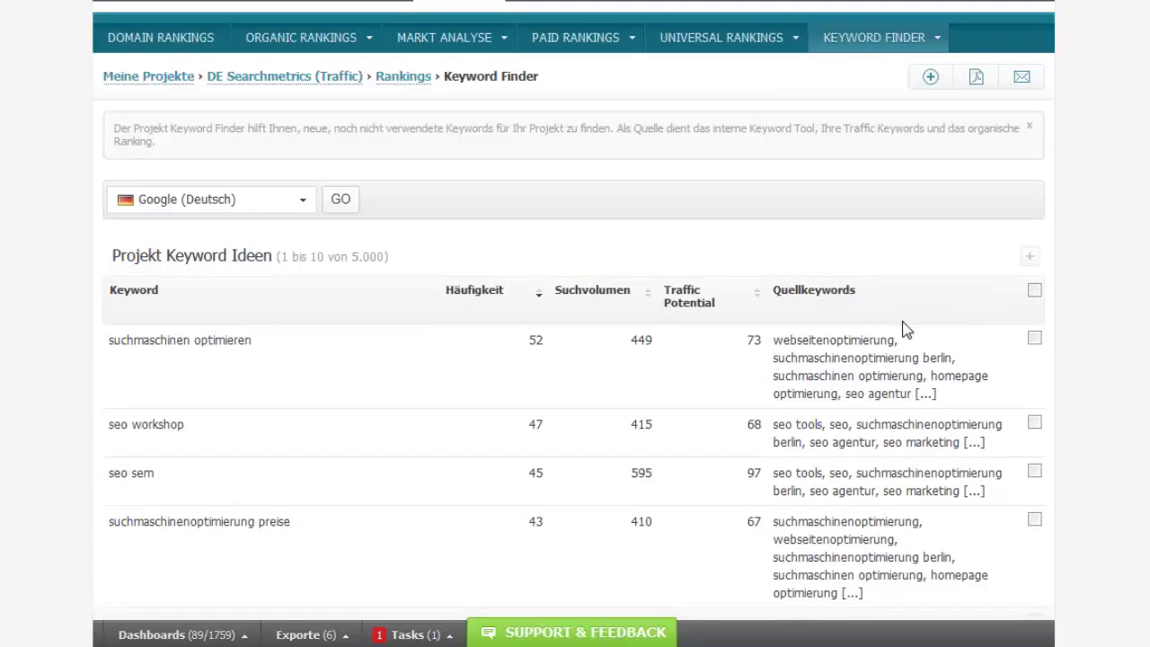
Compare the suggestions "suchmaschinen optimieren" and "sem seo" with their source keywords in Projekt Keyword Ideen
scroll(907, 324, down, 3)
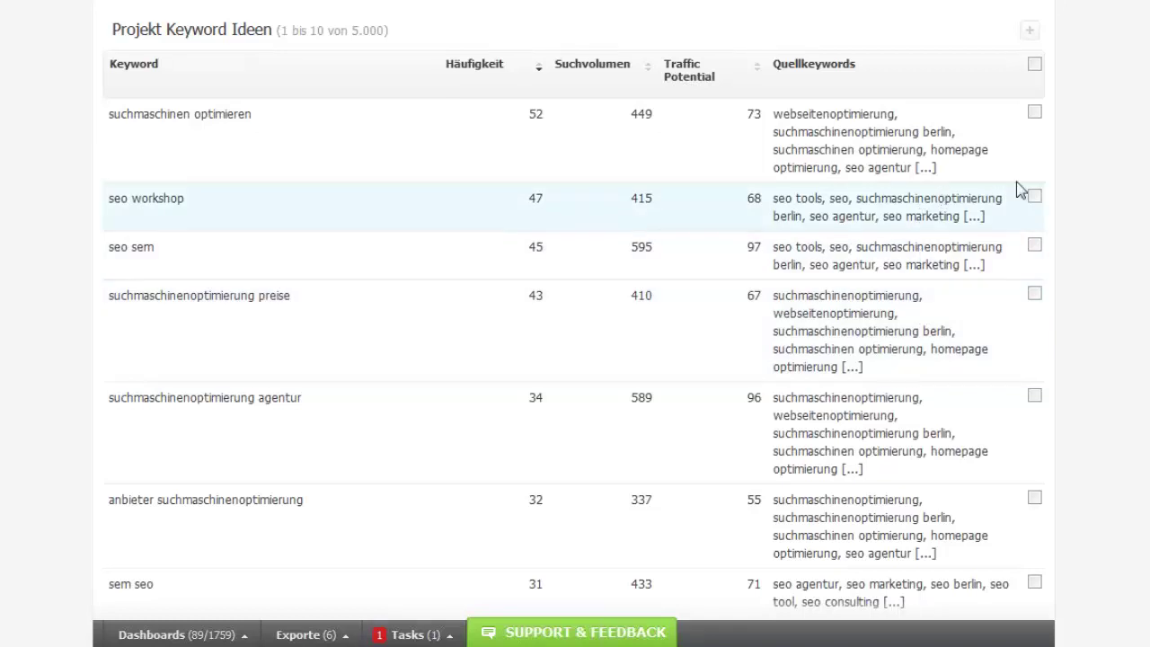
drag(829, 114, 888, 114)
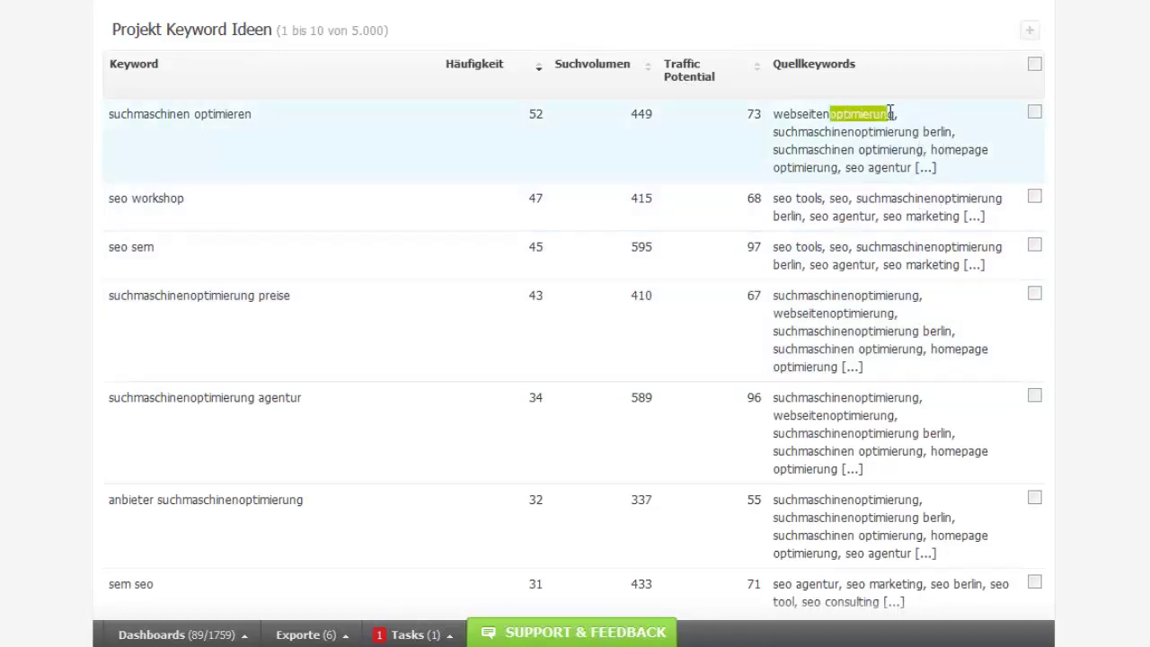
drag(188, 114, 268, 119)
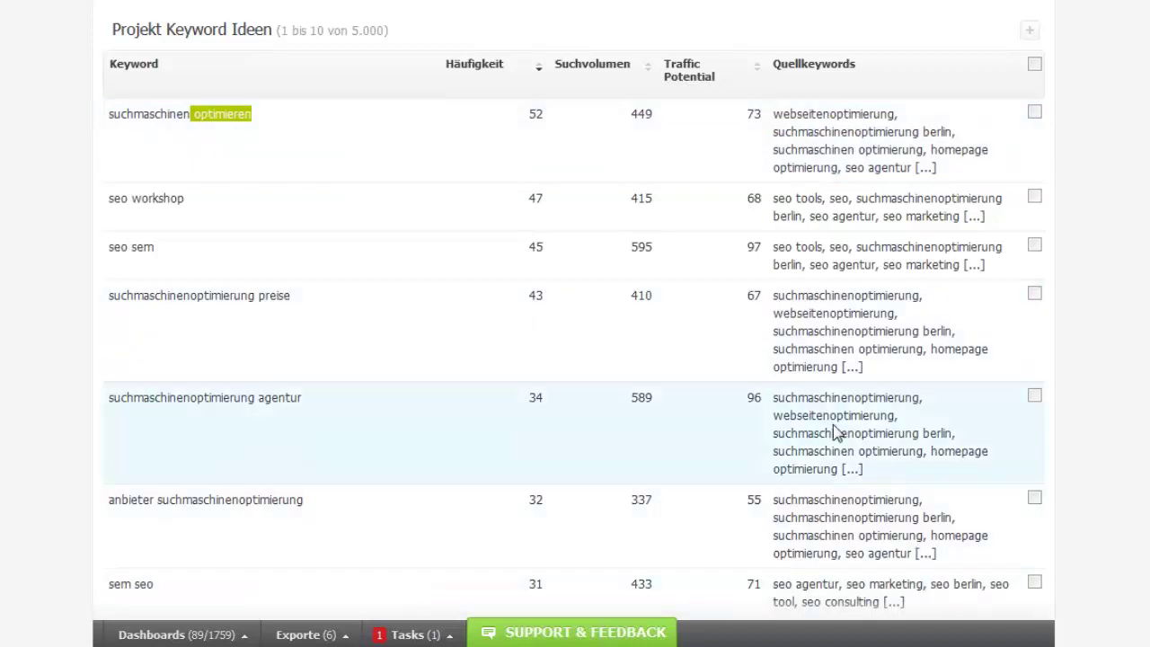
scroll(858, 416, down, 3)
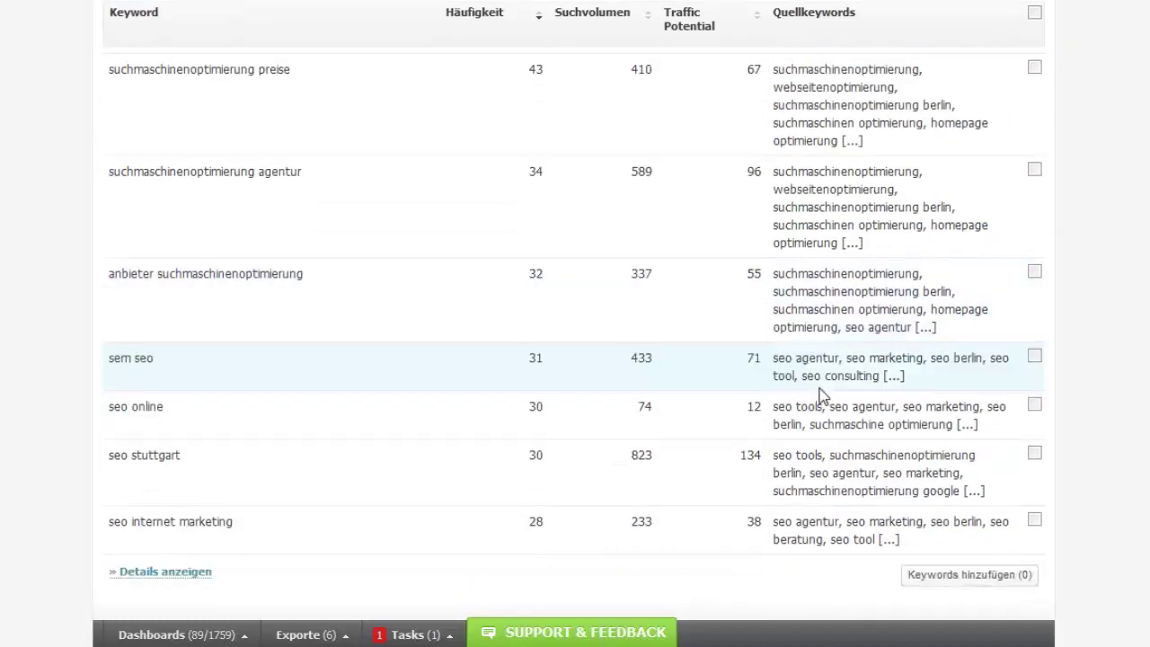
drag(800, 358, 843, 358)
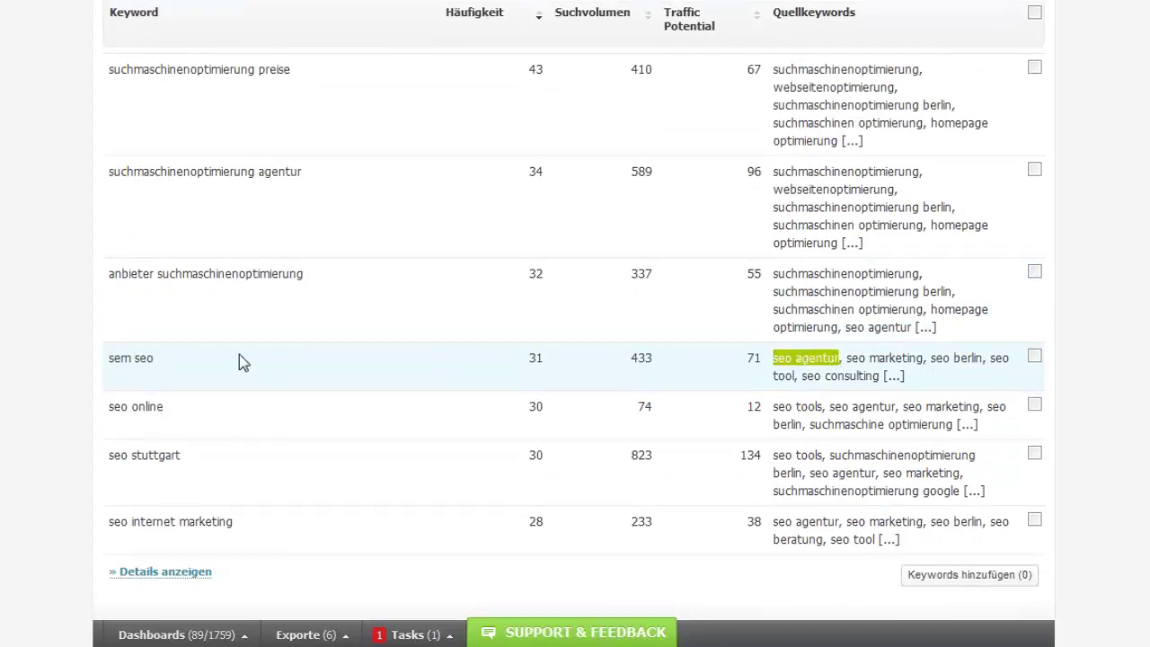
drag(189, 358, 128, 353)
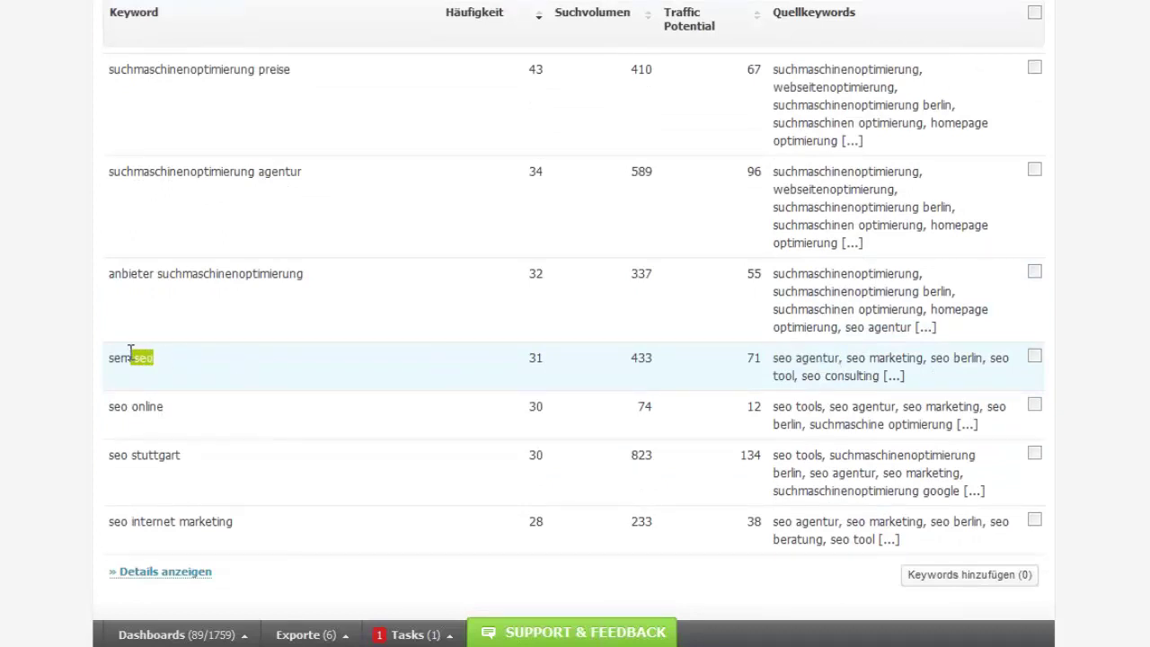
Examine the frequency, search volume and source keywords of the suggestion "suchmaschinen optimieren"
scroll(216, 392, up, 4)
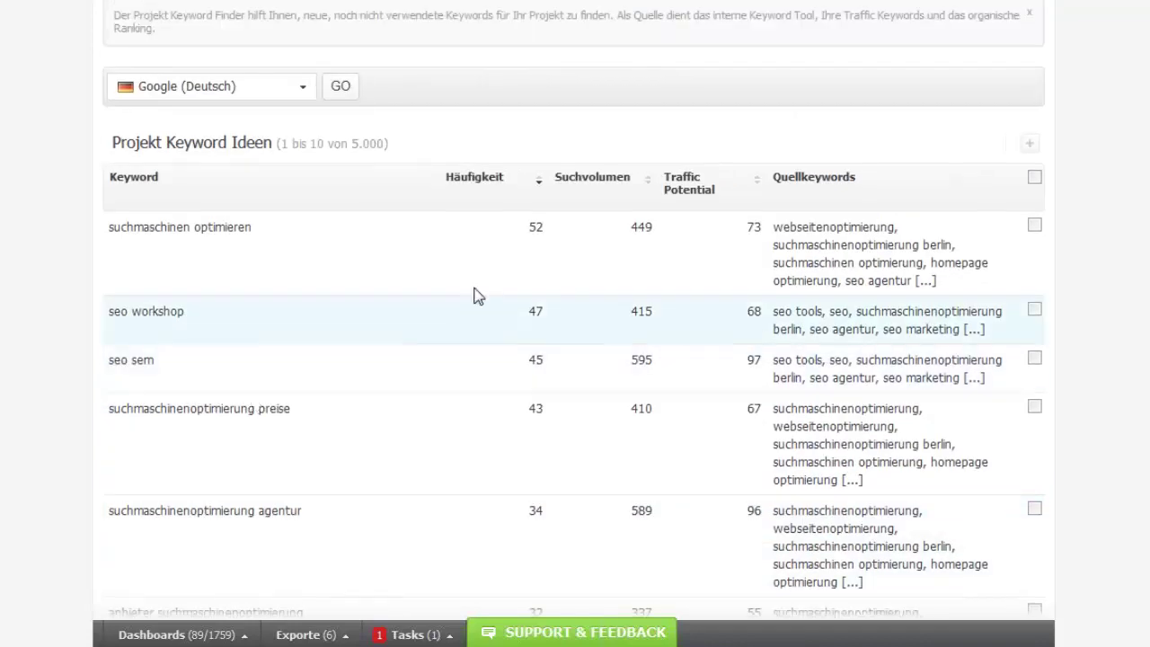
drag(525, 227, 552, 230)
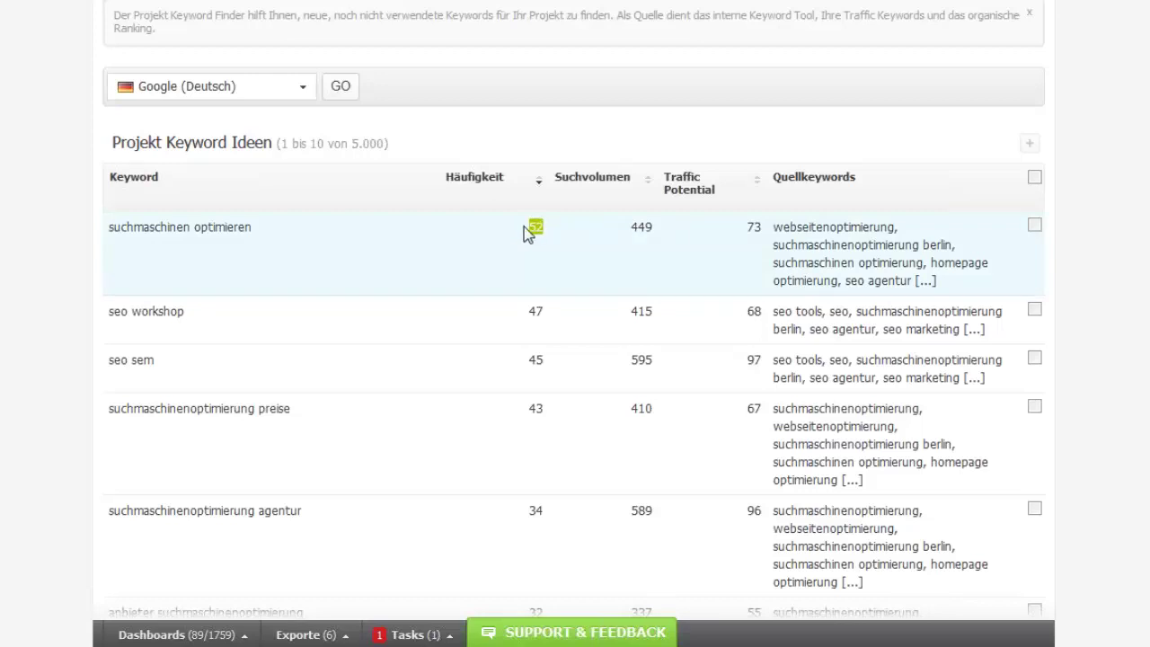
scroll(571, 308, up, 3)
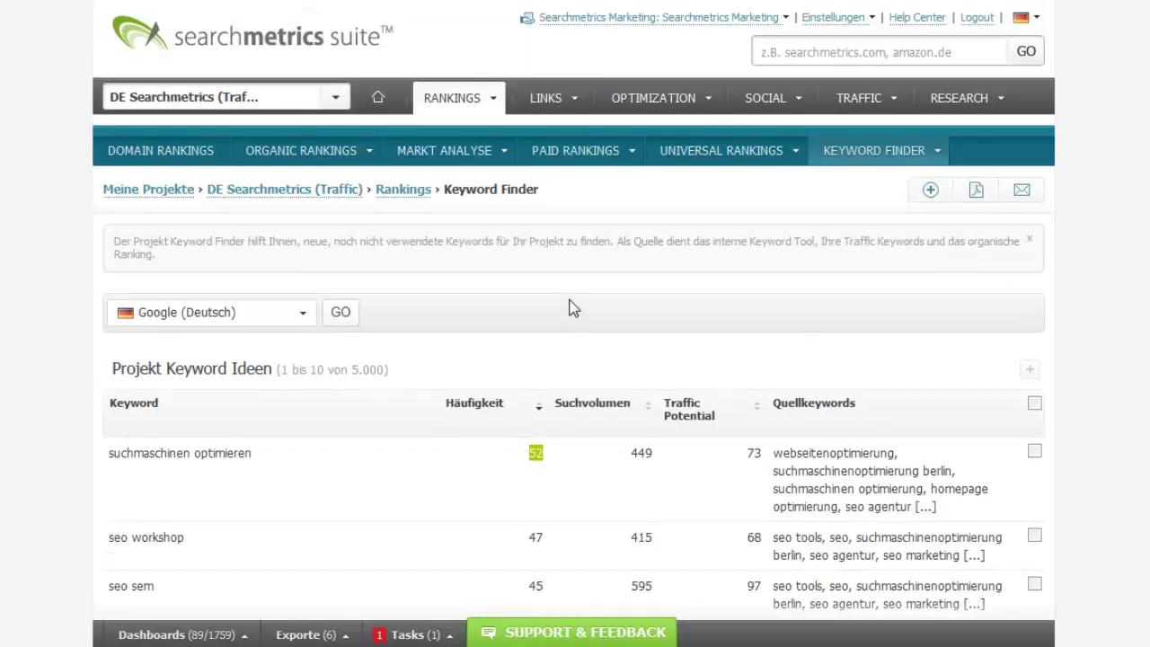
drag(279, 457, 107, 453)
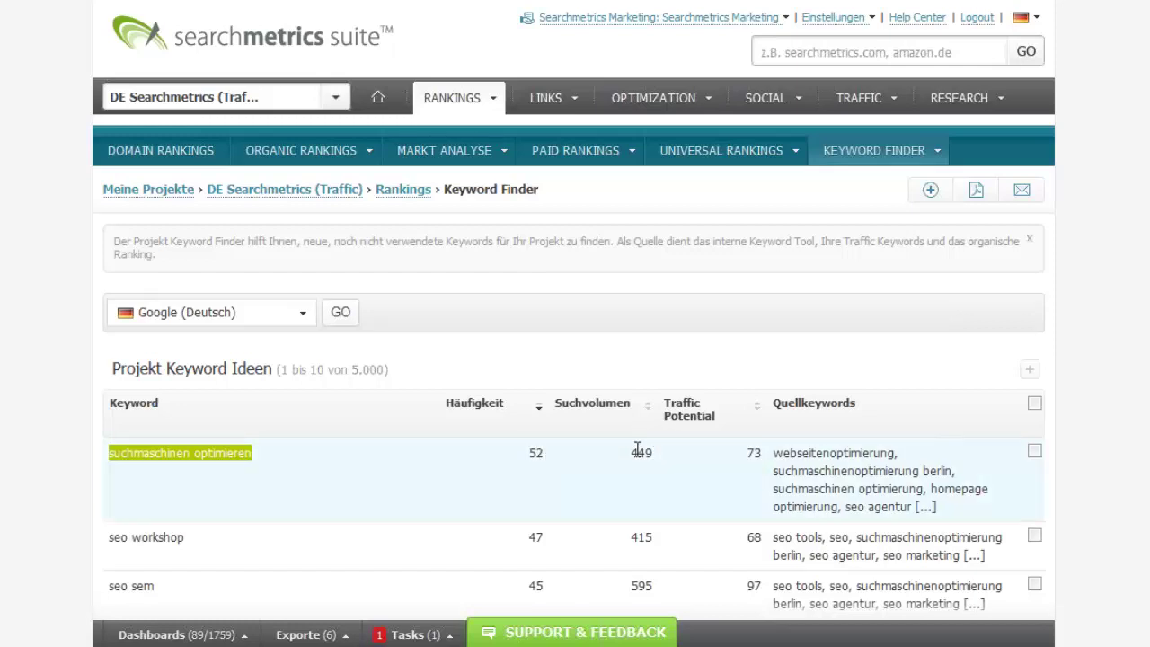
drag(630, 453, 657, 462)
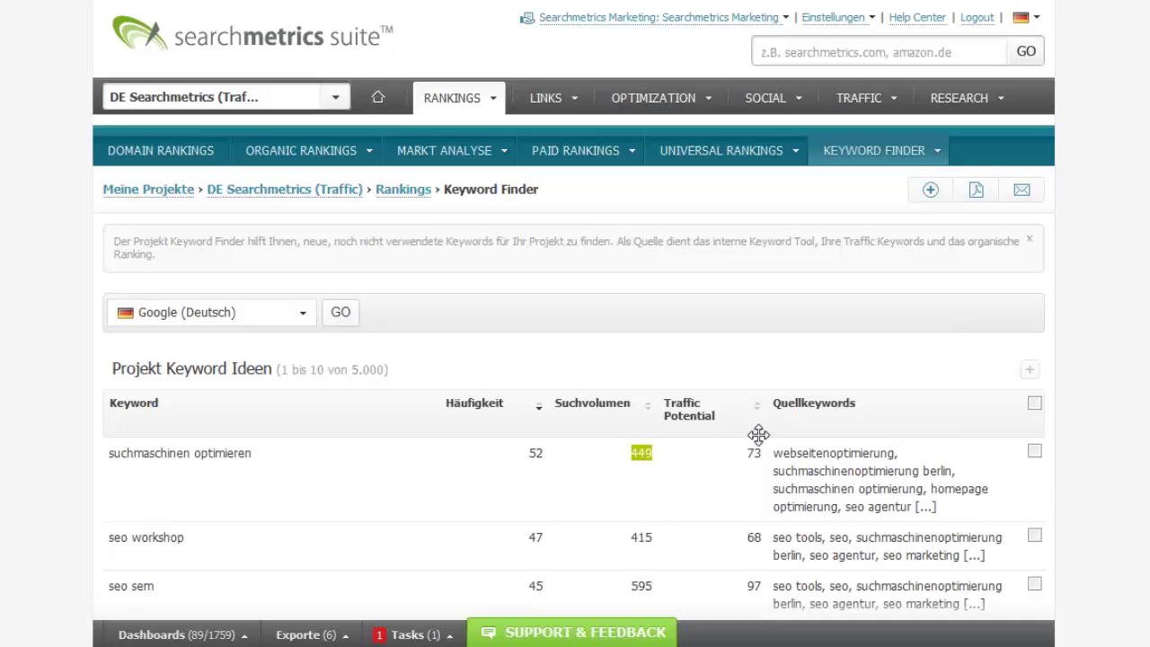
scroll(758, 434, down, 3)
drag(774, 226, 934, 280)
click(1078, 292)
Examine the organic ranking suggestions, including the source sistrix.de and the keyword "odnoklassniki", and the Organic Traffic Keywords table
scroll(1056, 305, down, 5)
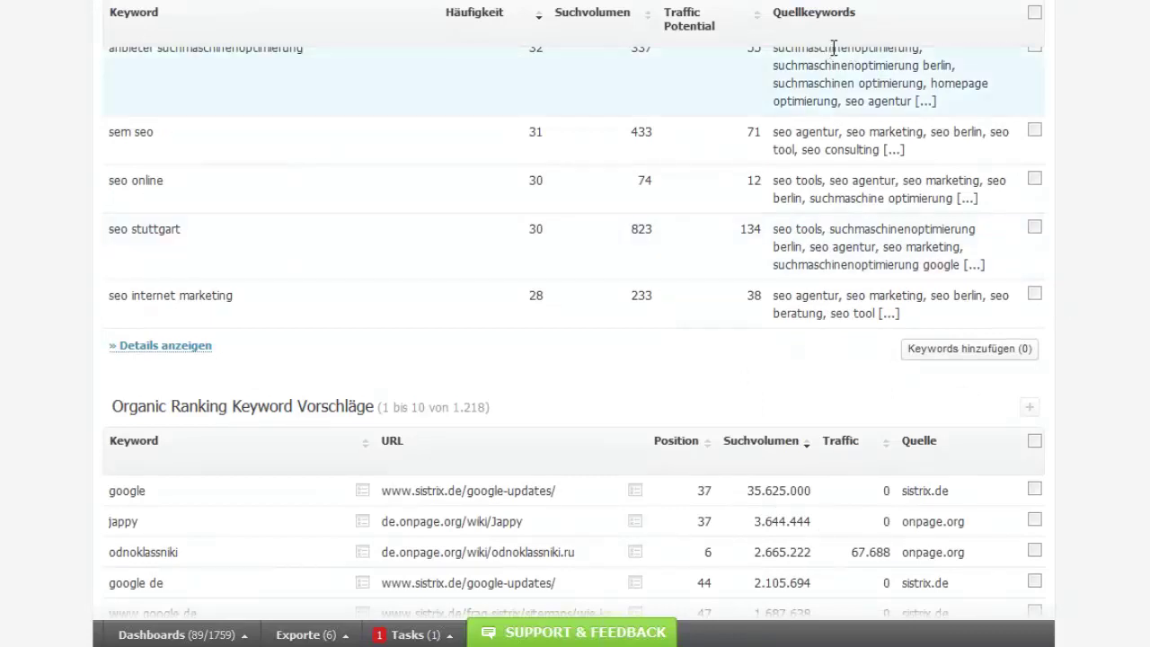
scroll(770, 234, down, 3)
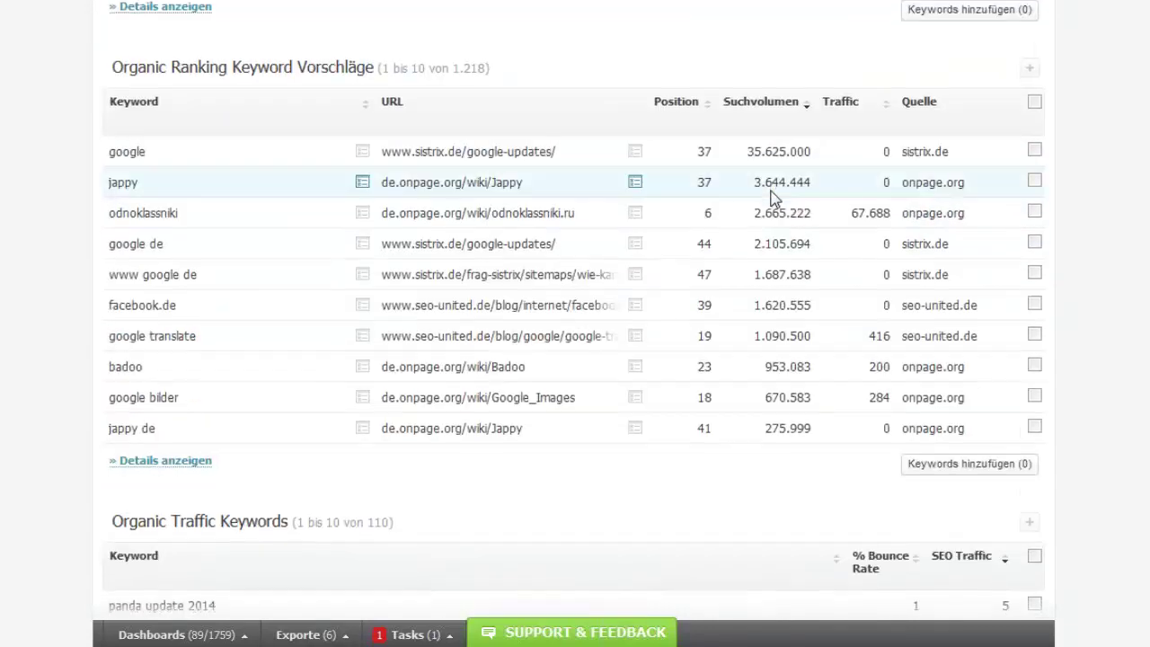
drag(112, 65, 516, 77)
click(535, 66)
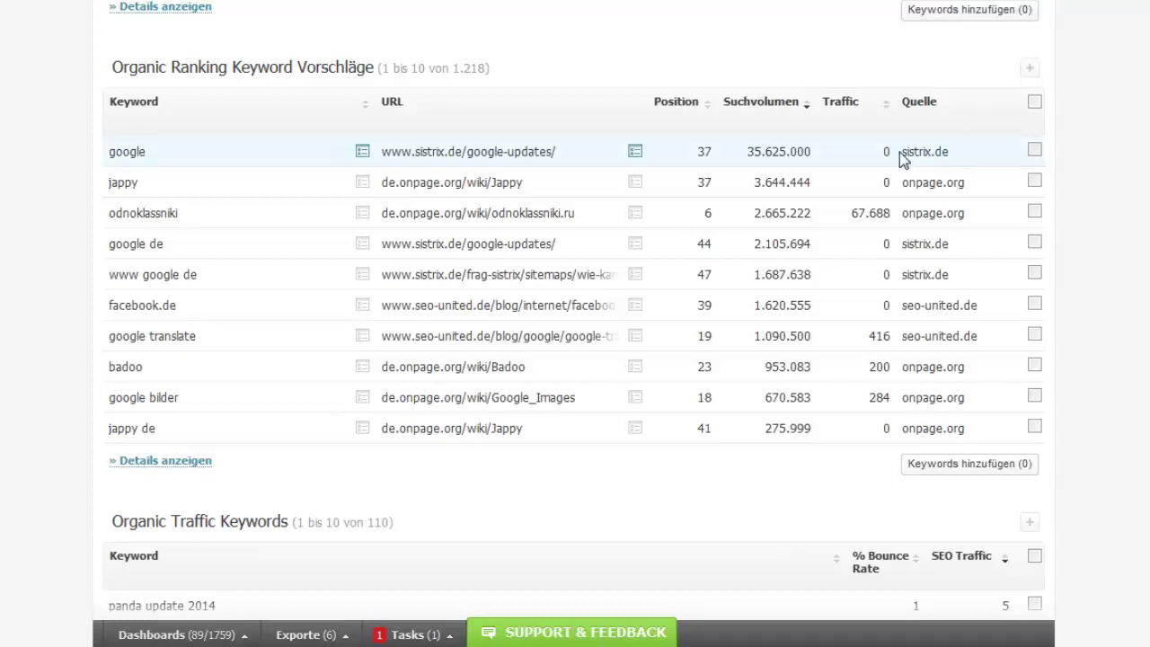
drag(902, 159, 958, 171)
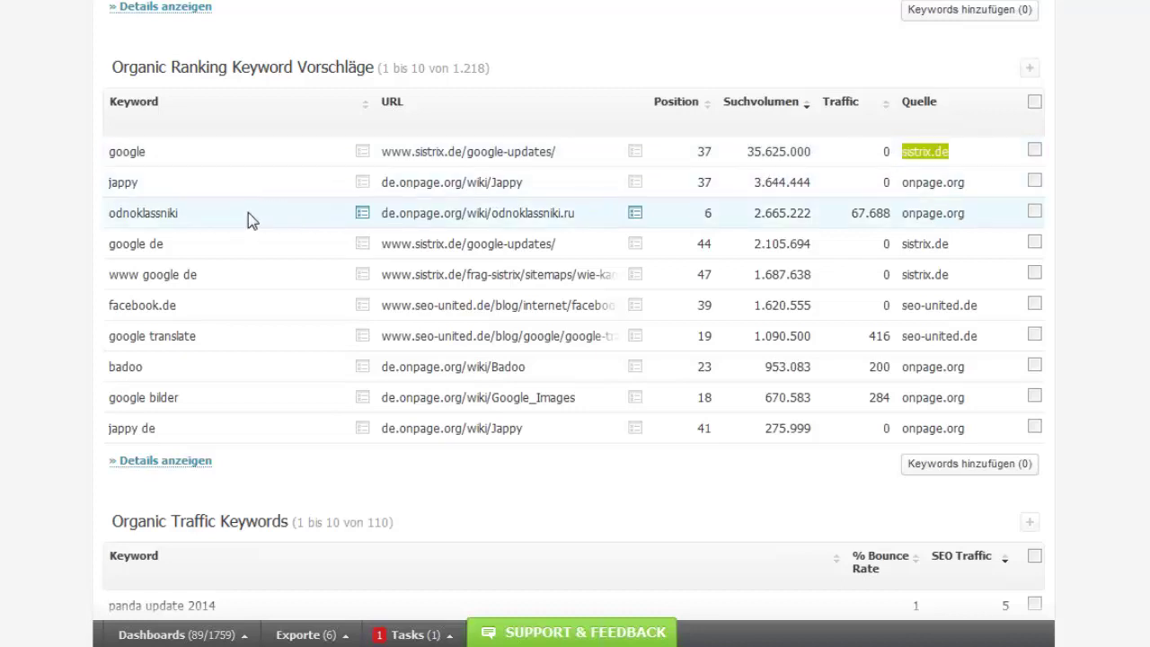
drag(248, 213, 105, 222)
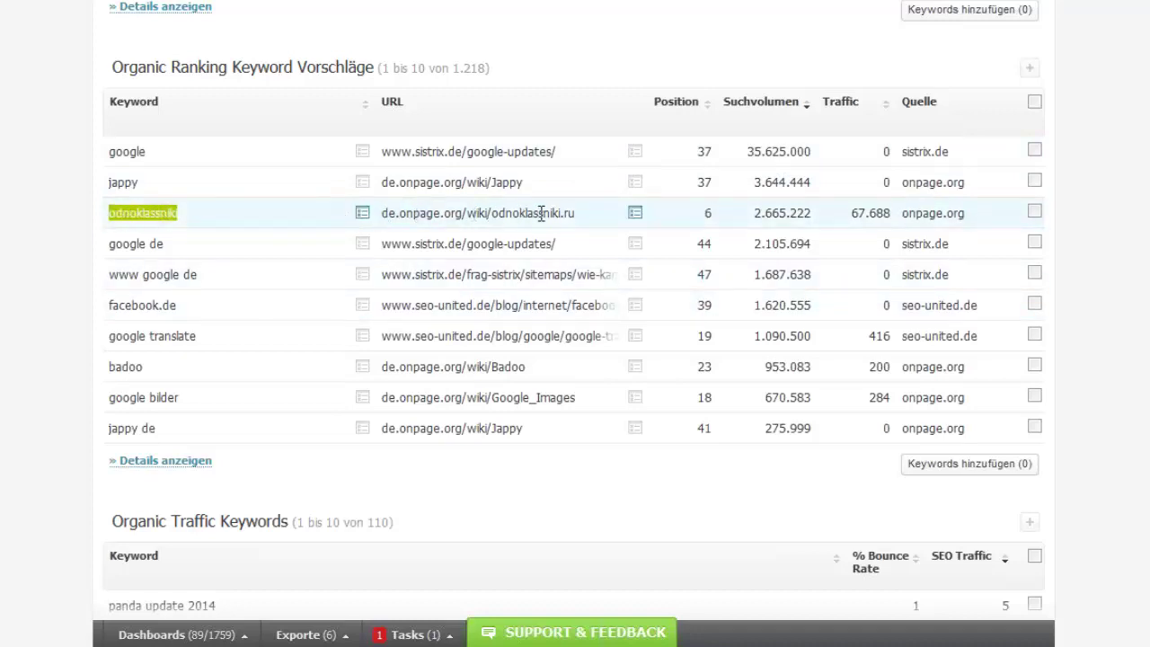
click(581, 223)
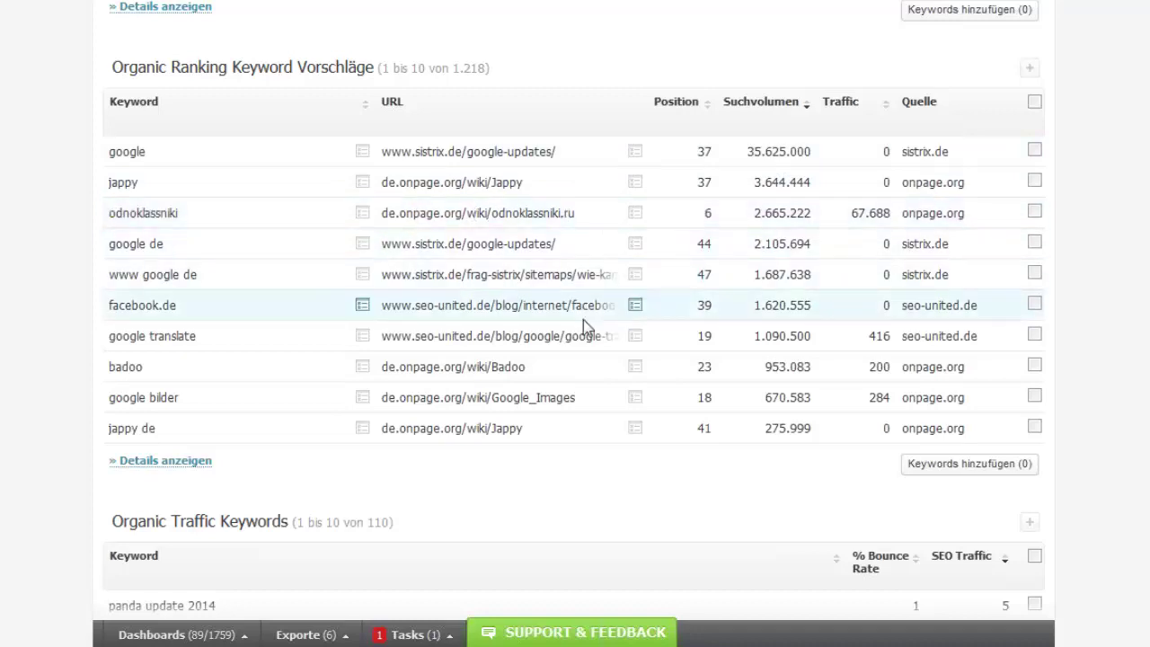
scroll(584, 325, down, 4)
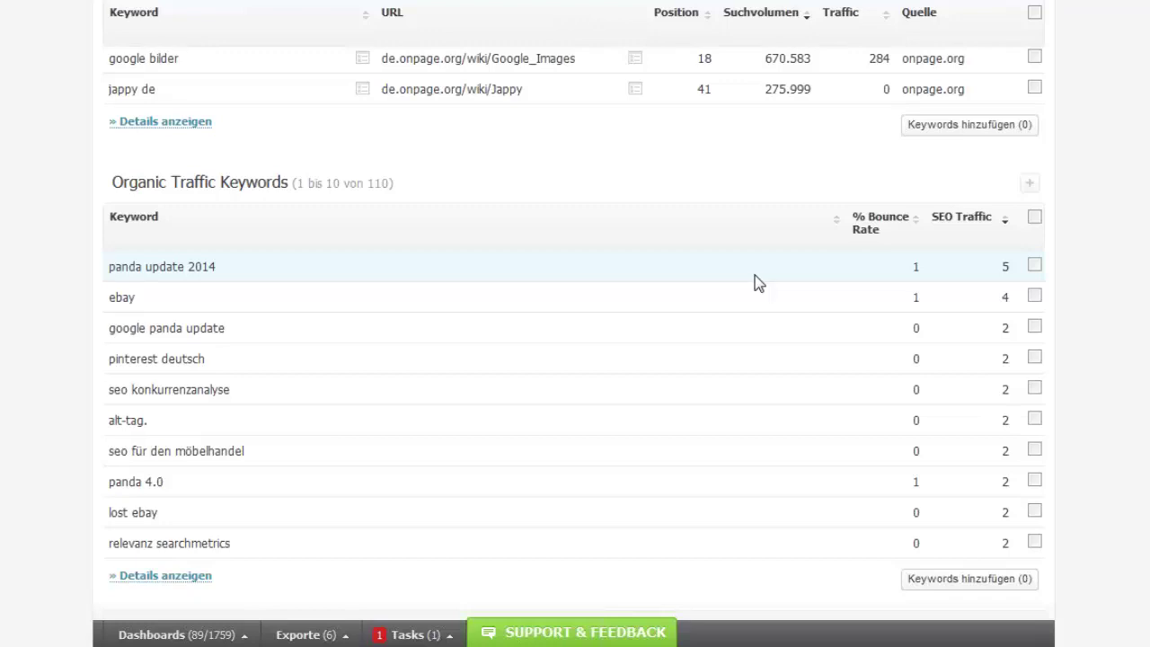
scroll(831, 278, up, 3)
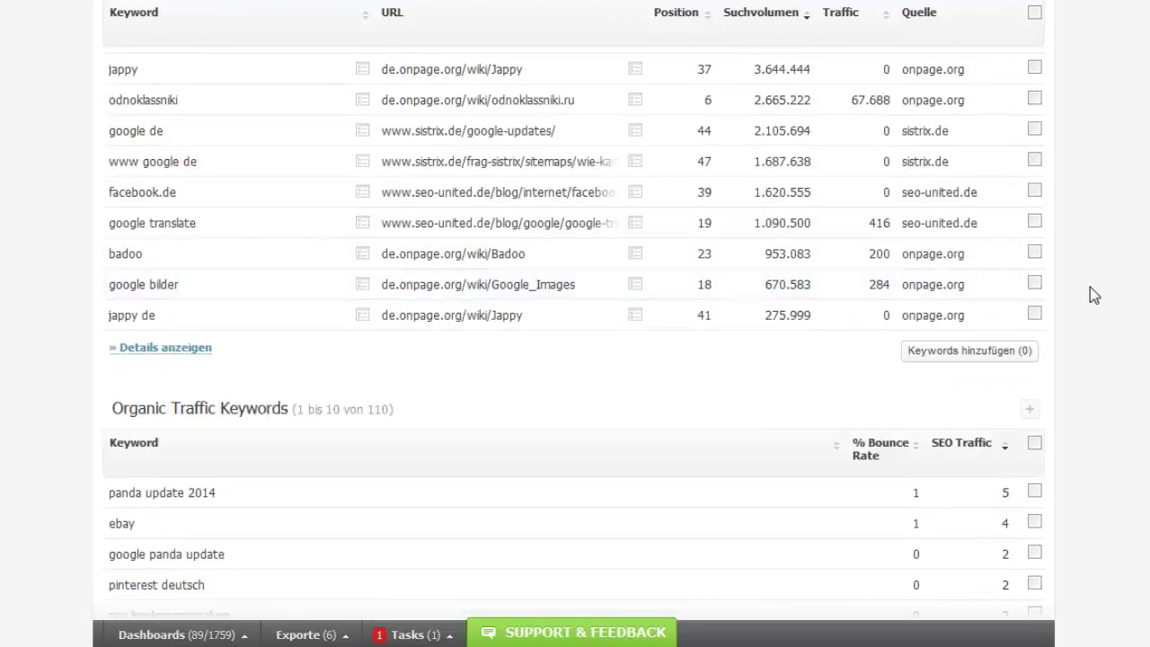
Open the detailed Keyword Ideen report of the Keyword Finder and review its keyword list for Deutschland
scroll(1090, 286, up, 15)
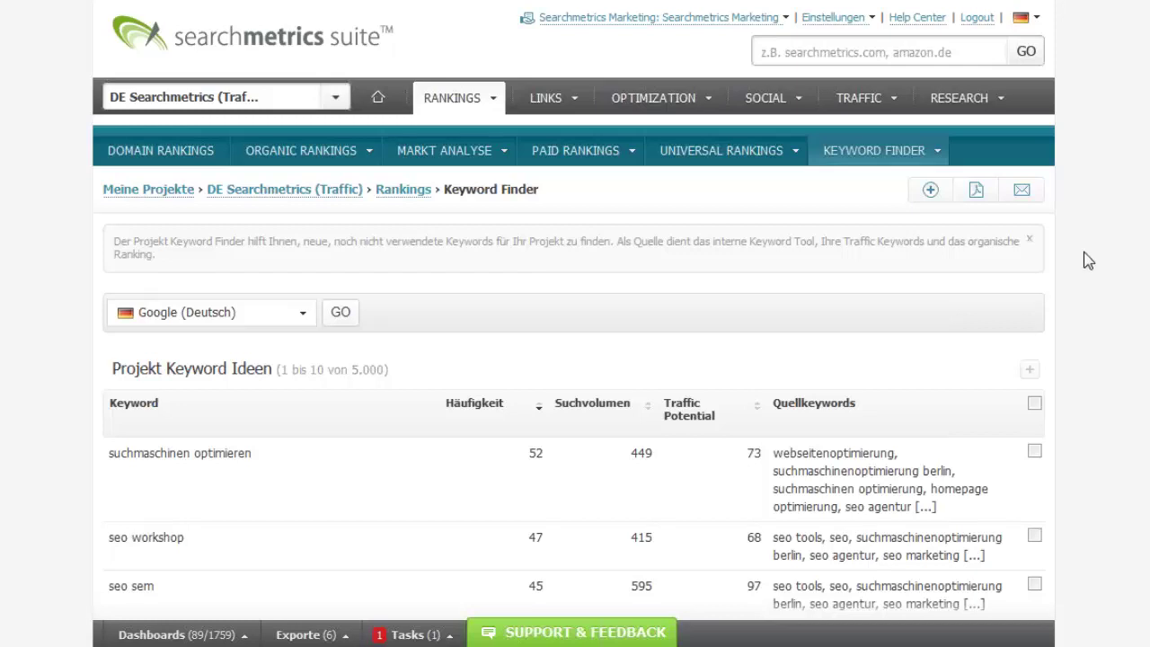
mouse_move(893, 158)
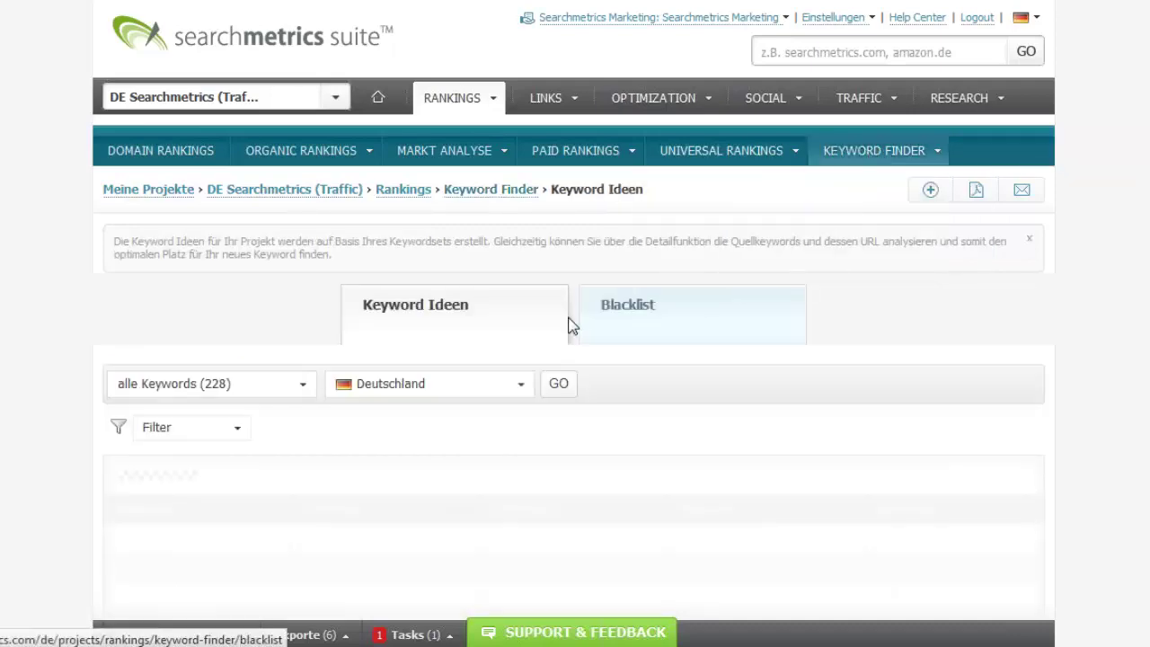
scroll(233, 318, down, 4)
scroll(314, 292, up, 4)
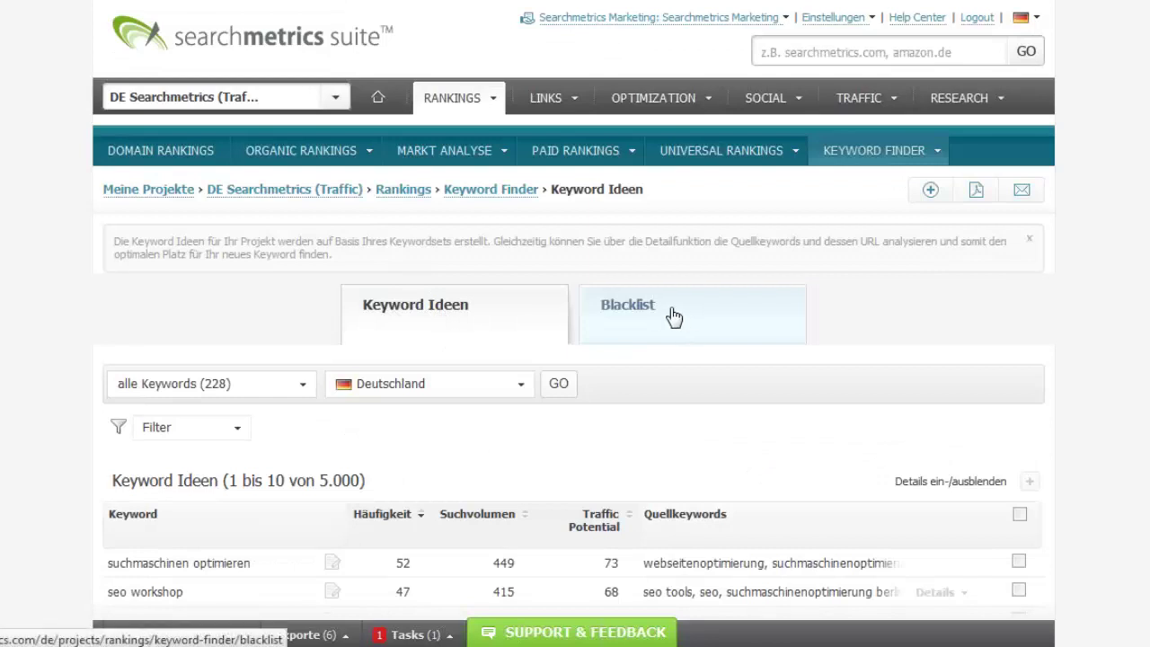
scroll(495, 352, down, 4)
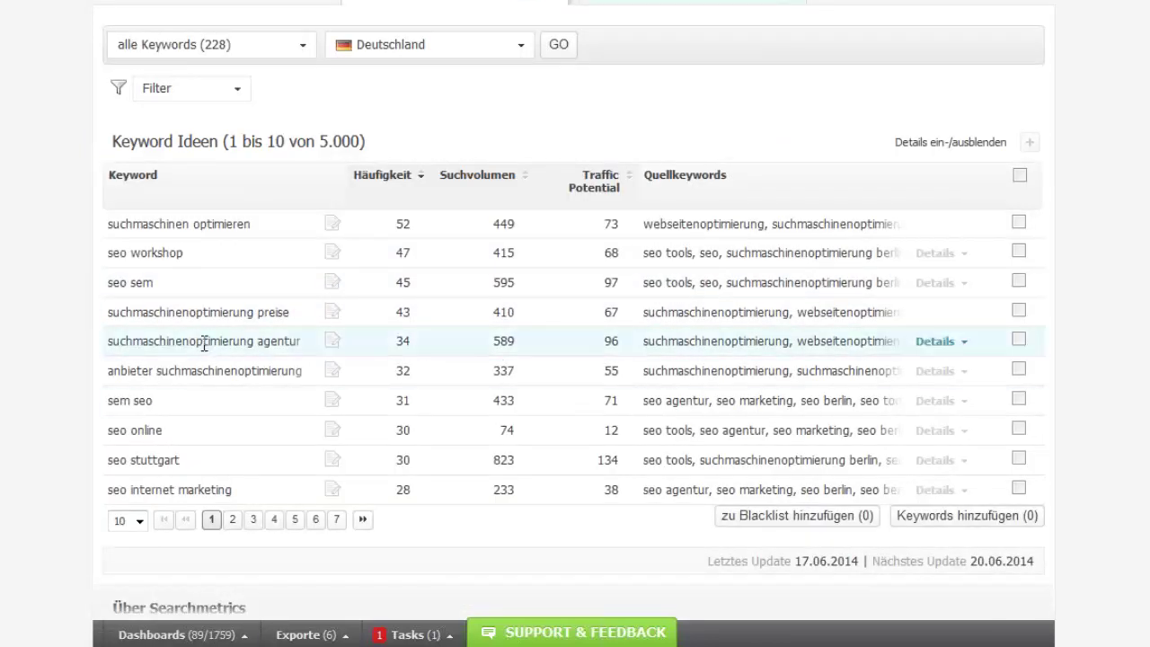
Open the Keyword Finder Blacklist and inspect the excluded keywords, such as "google"
scroll(282, 365, up, 4)
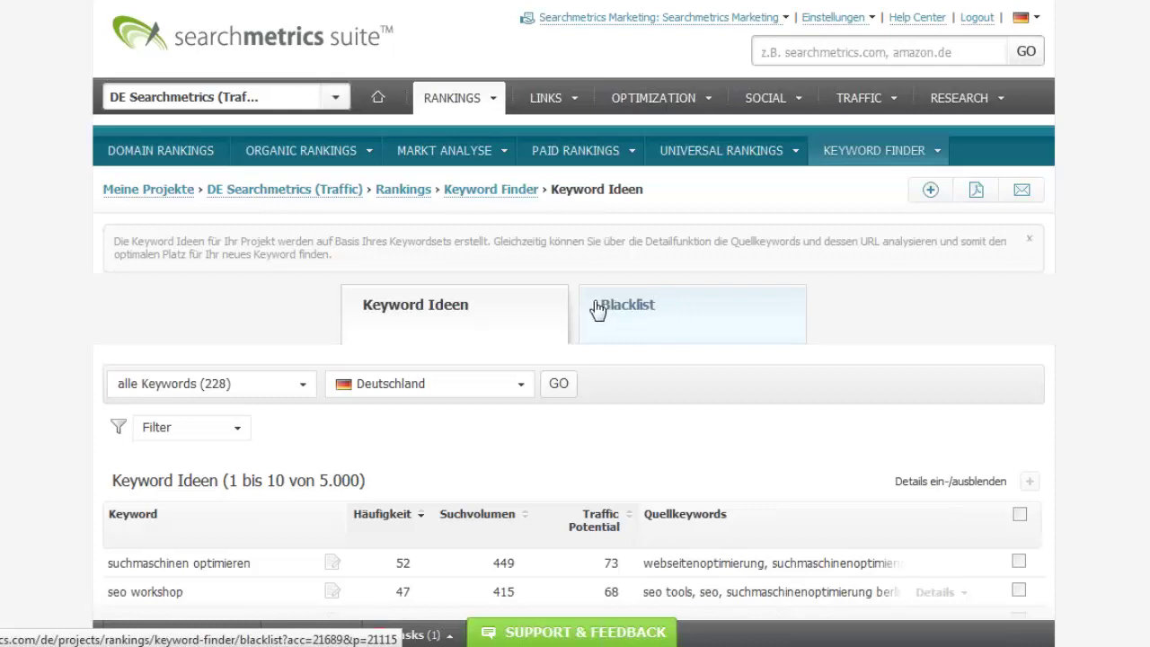
click(631, 310)
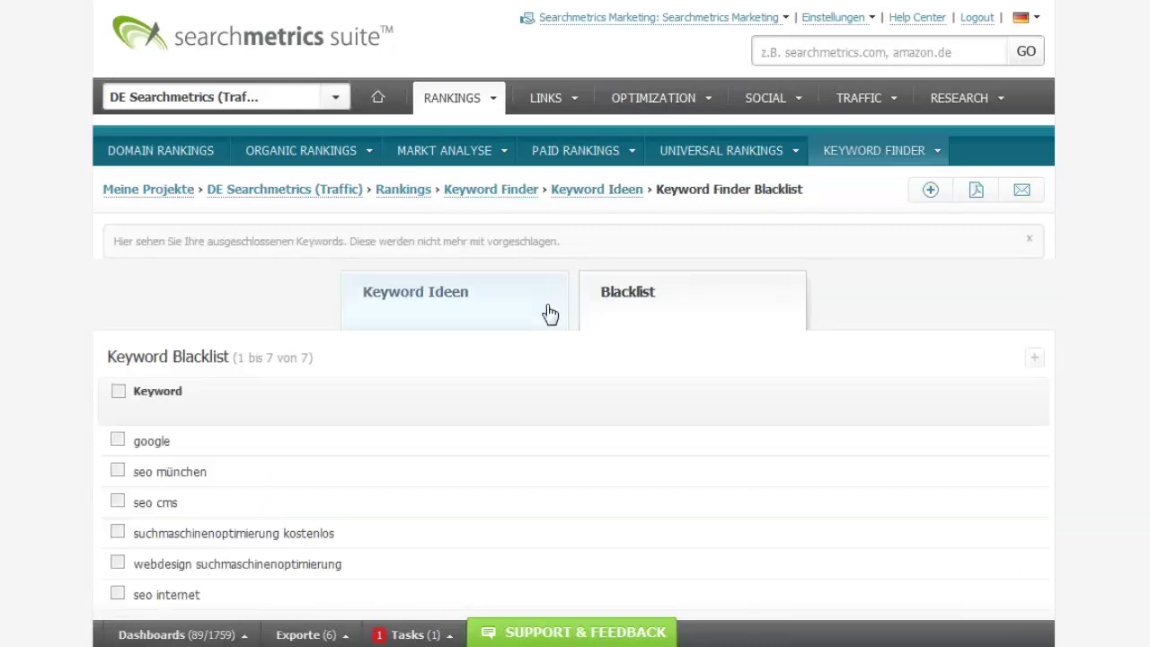
scroll(359, 303, down, 3)
drag(171, 215, 133, 215)
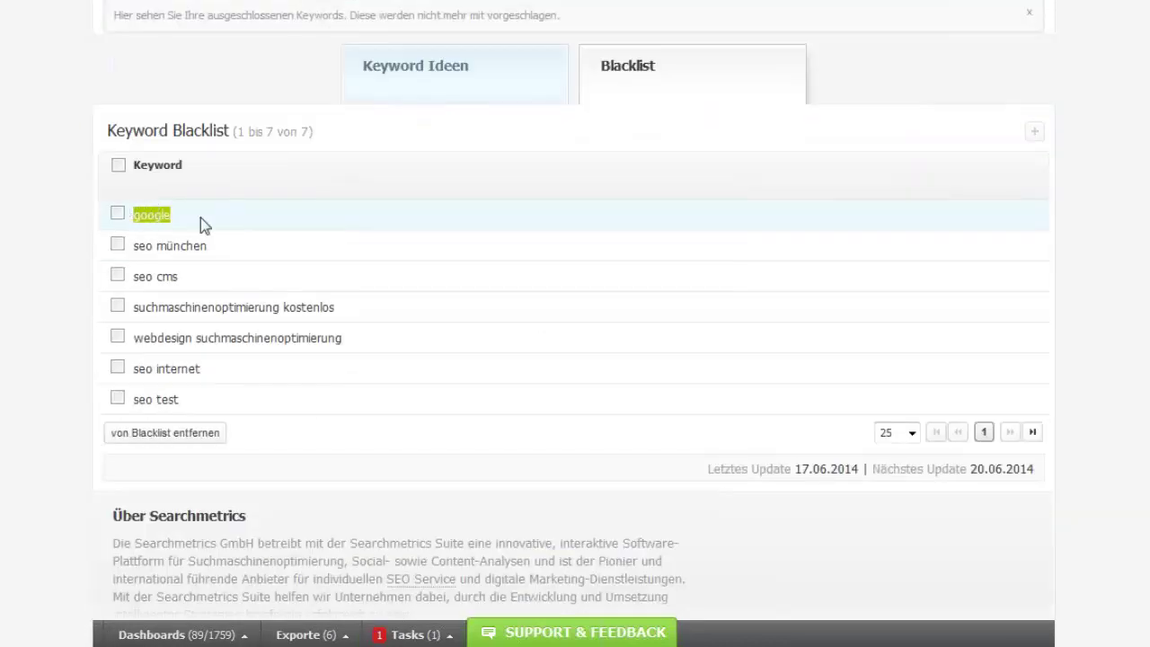
Return from the blacklist to the Keyword Ideen list and bring up the selectable suggestions for Deutschland
scroll(576, 67, up, 3)
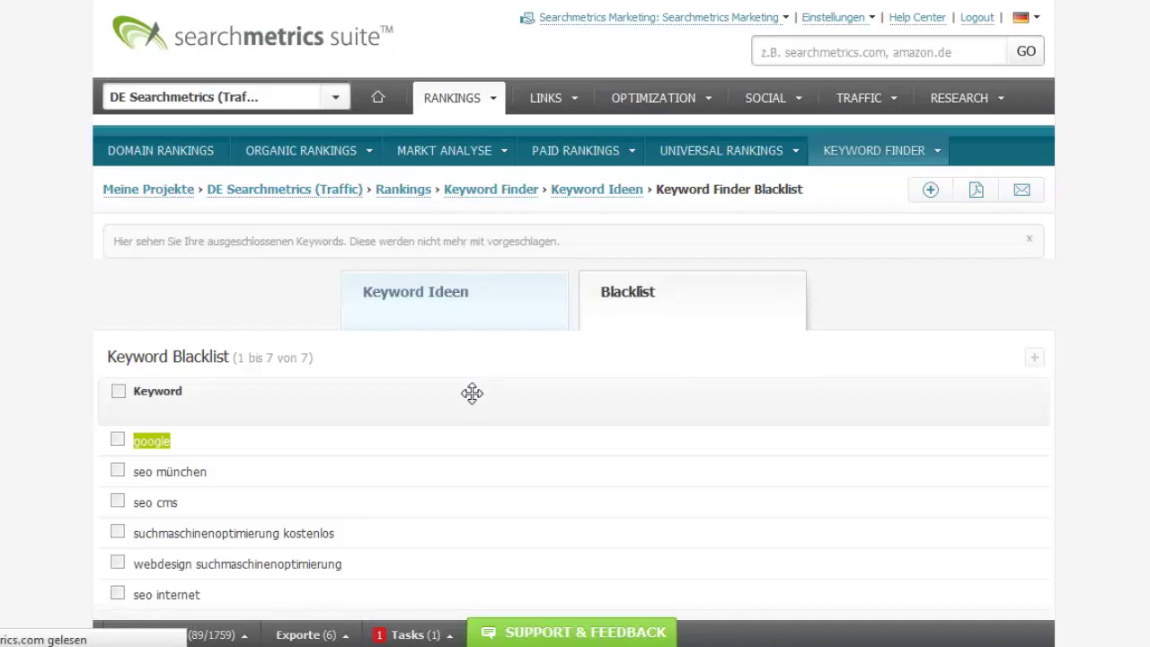
scroll(400, 443, down, 3)
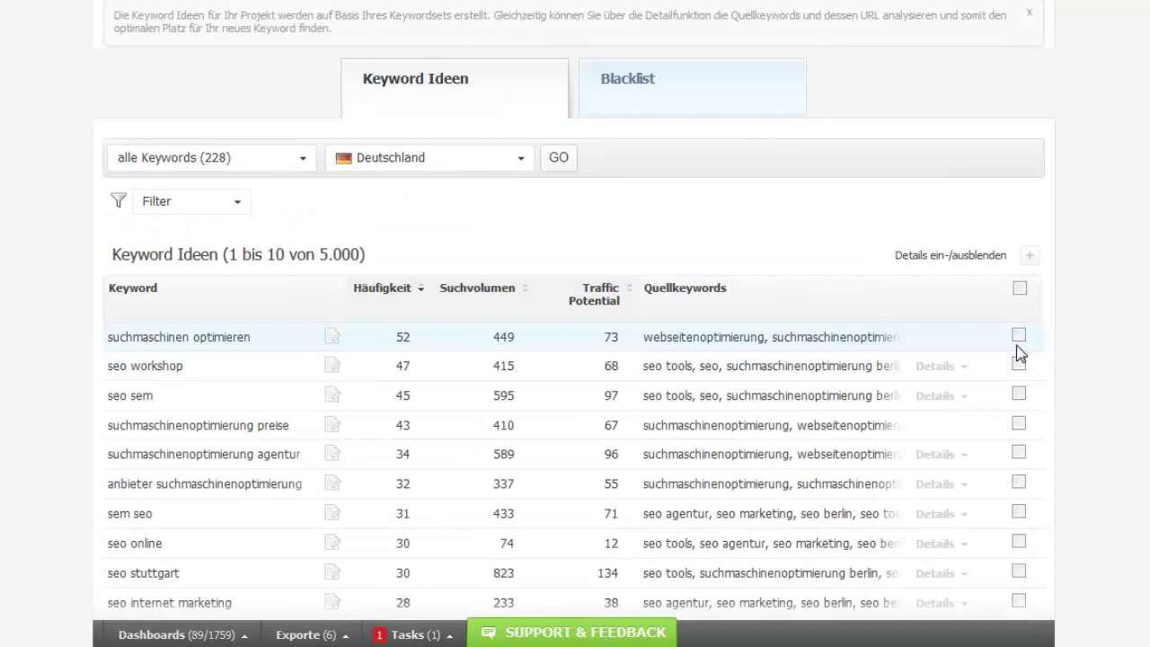
scroll(1040, 367, down, 3)
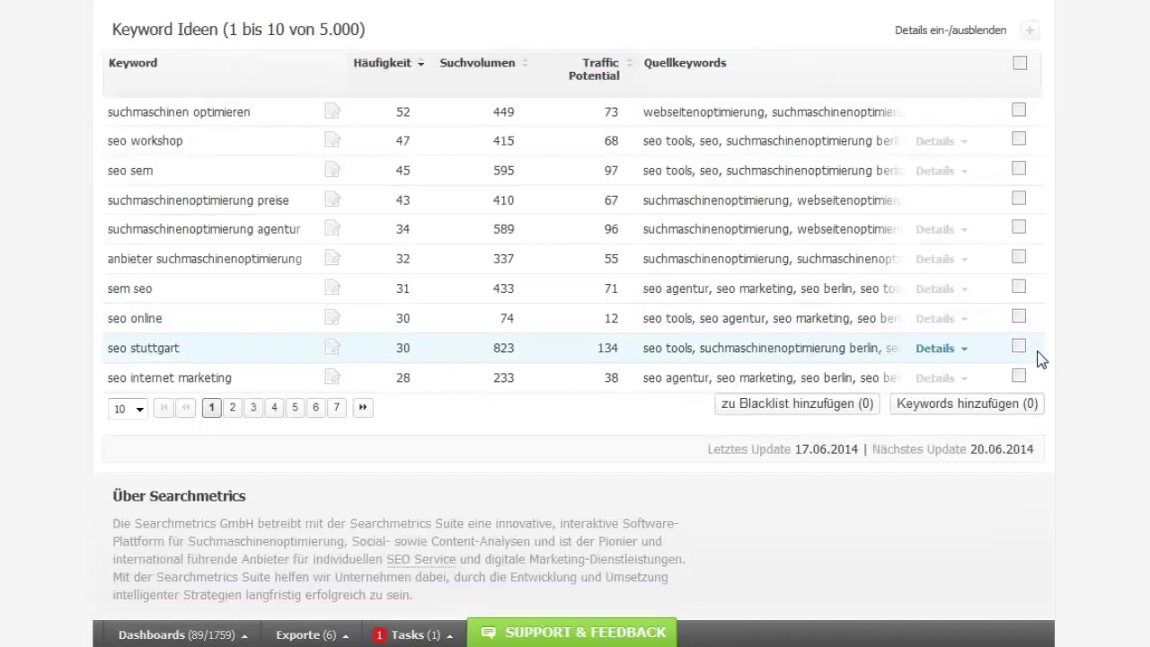
Mark the suggestion "suchmaschinenoptimierung agentur" as a blacklist candidate, and clear the mark again
click(1019, 227)
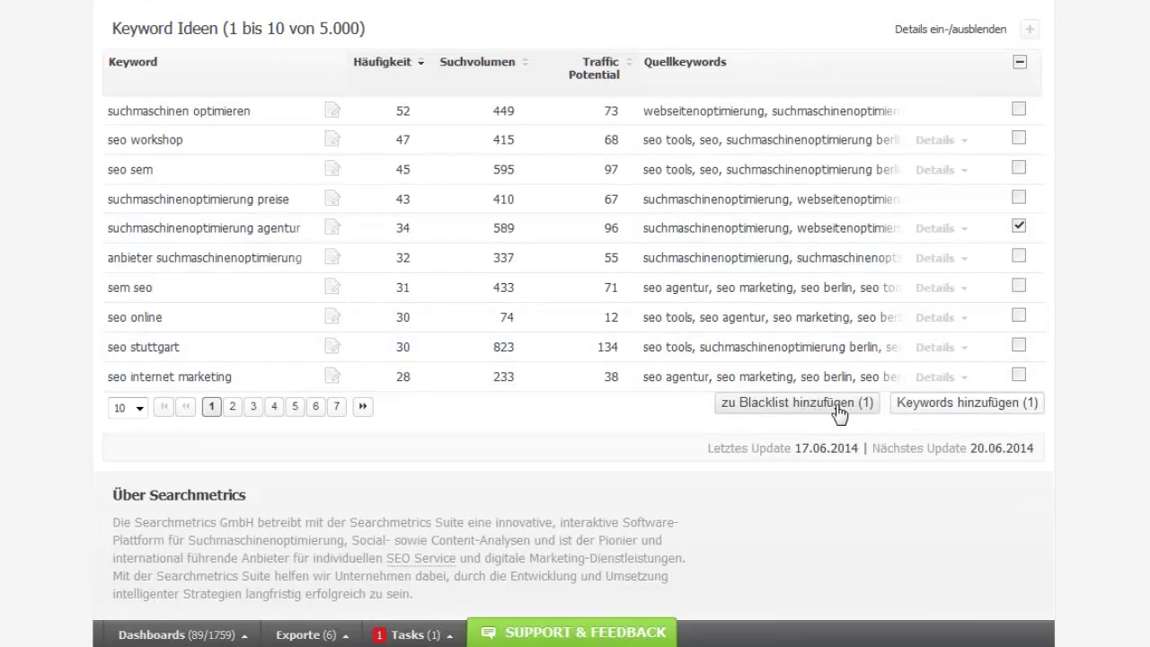
click(1020, 226)
scroll(662, 368, up, 5)
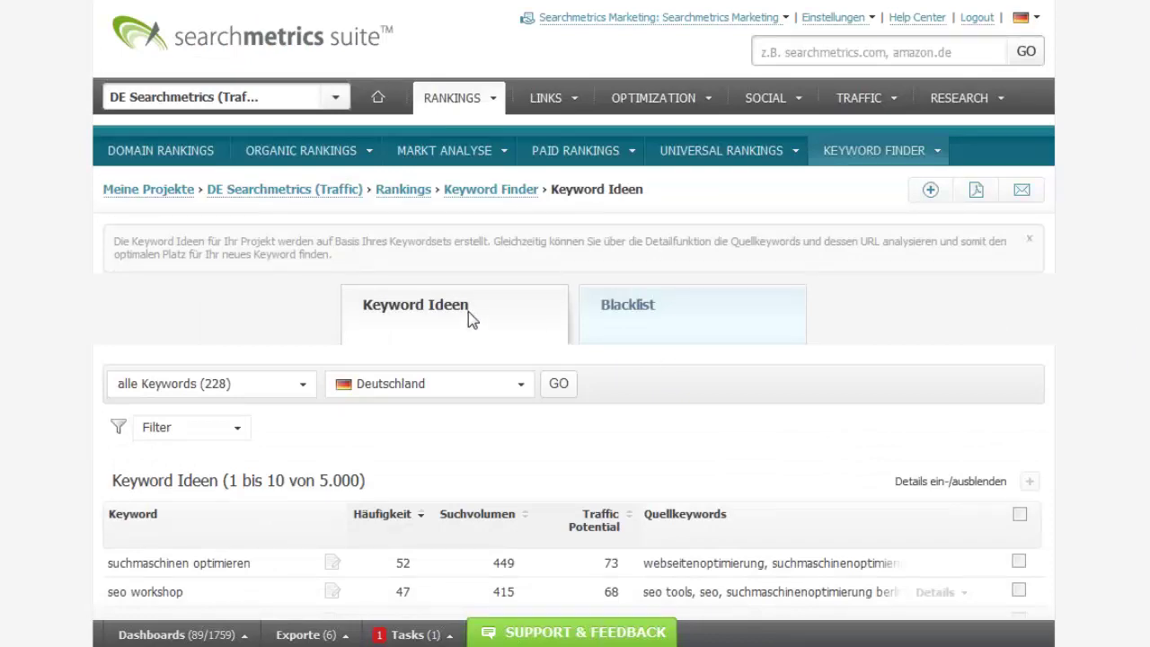
Review the keyword ideas for all keywords and the entry range given in the table heading
scroll(468, 319, down, 3)
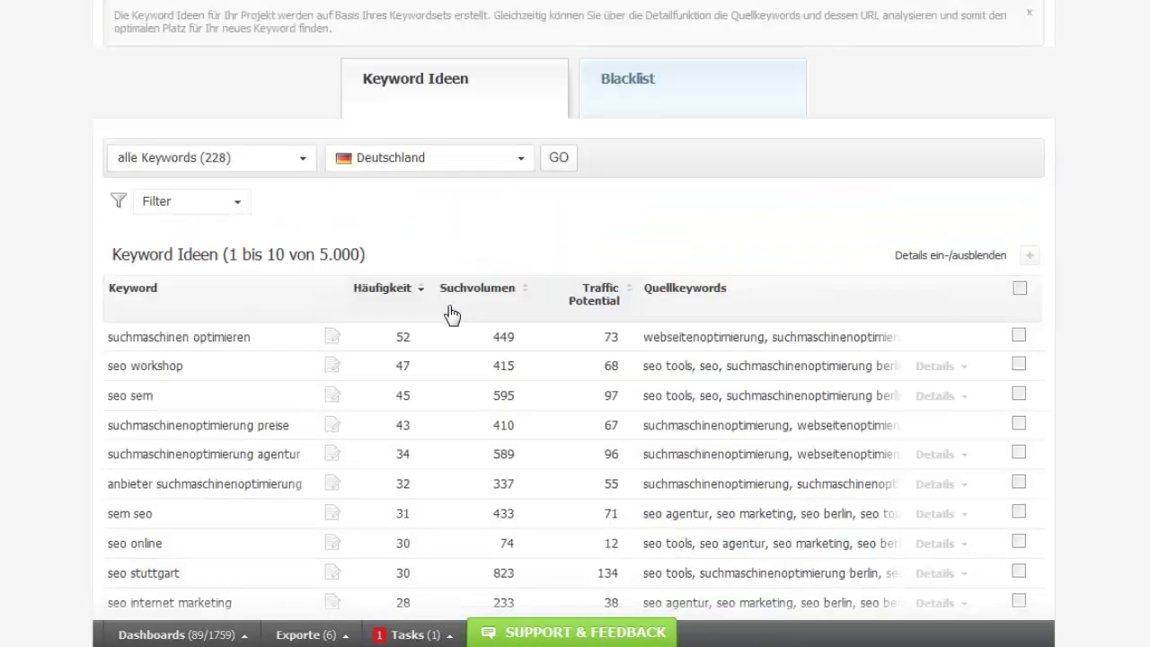
scroll(452, 312, down, 3)
scroll(405, 290, up, 4)
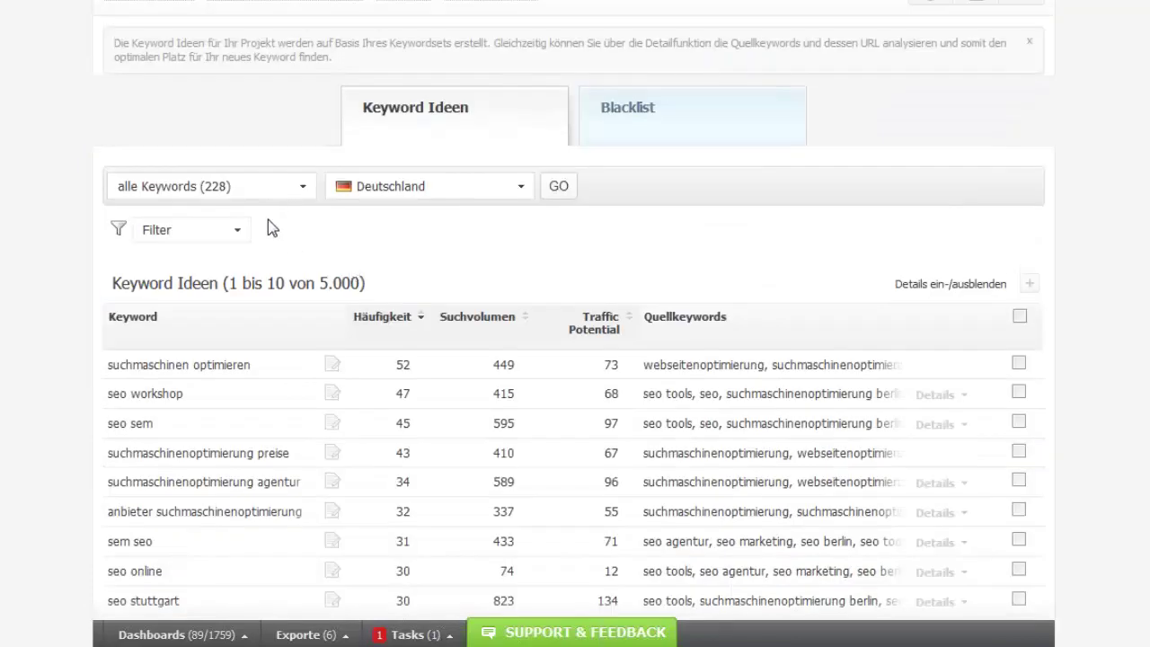
drag(227, 283, 284, 284)
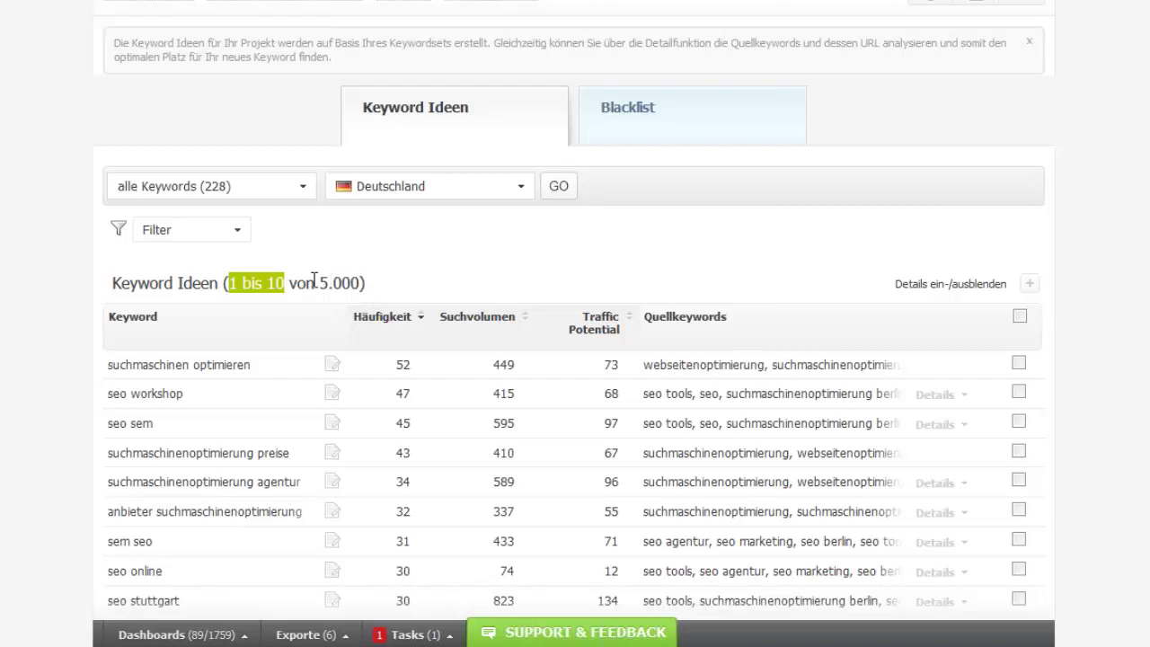
click(393, 282)
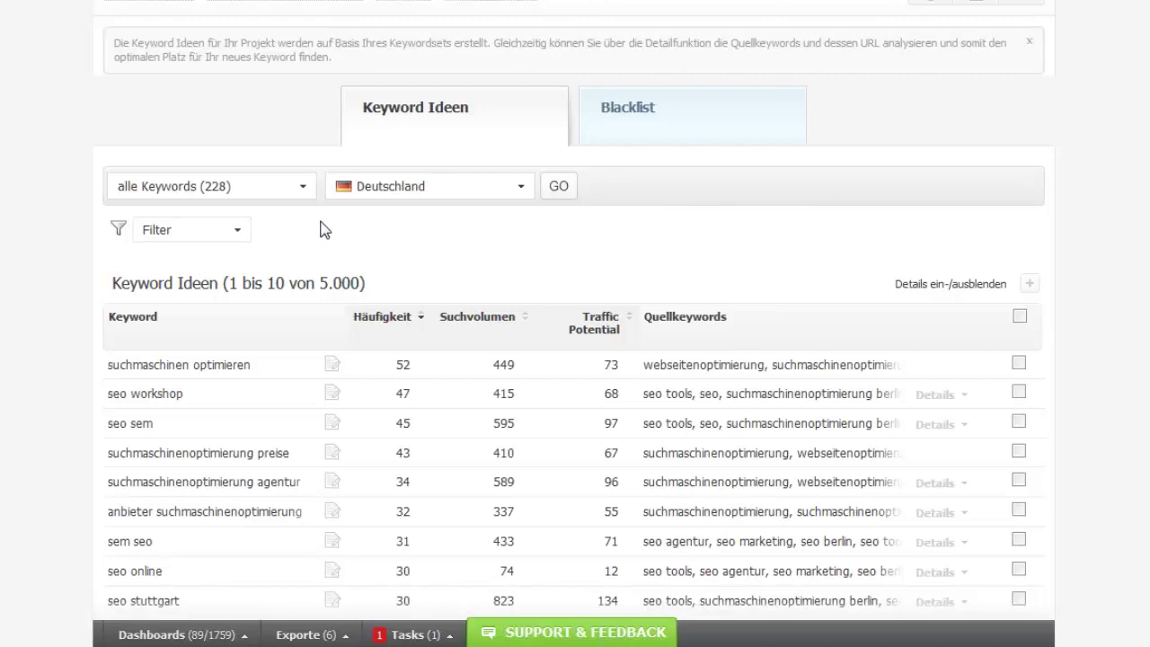
Limit the keyword ideas for Deutschland to those based on the "brand" keyword tag
click(305, 189)
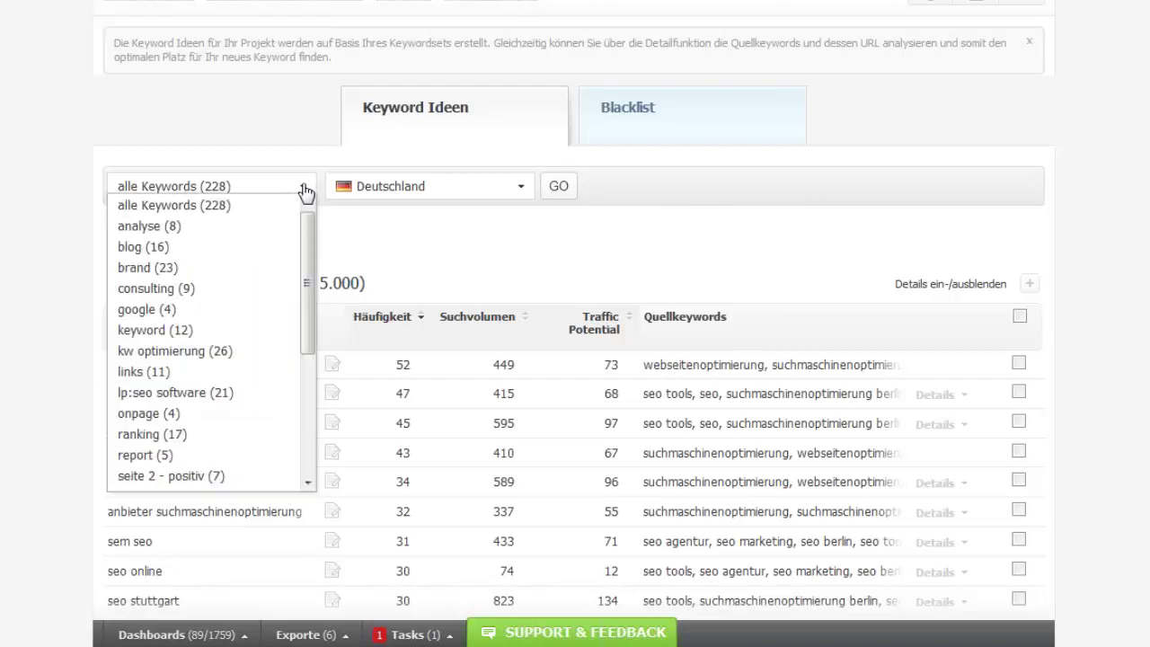
click(166, 270)
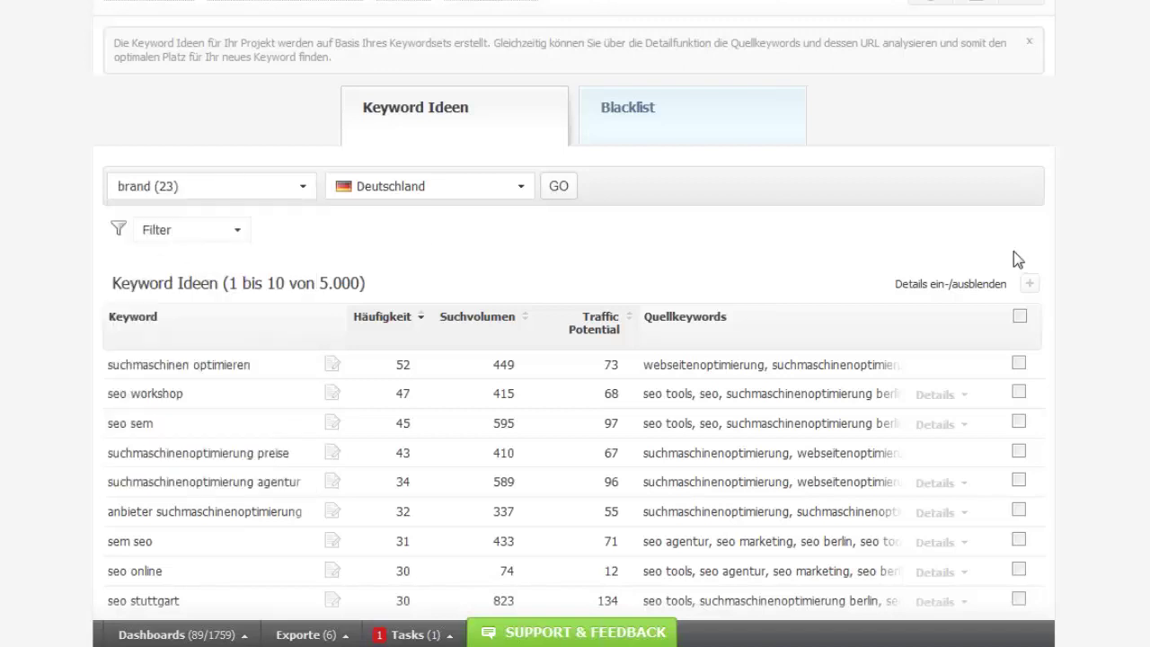
click(558, 186)
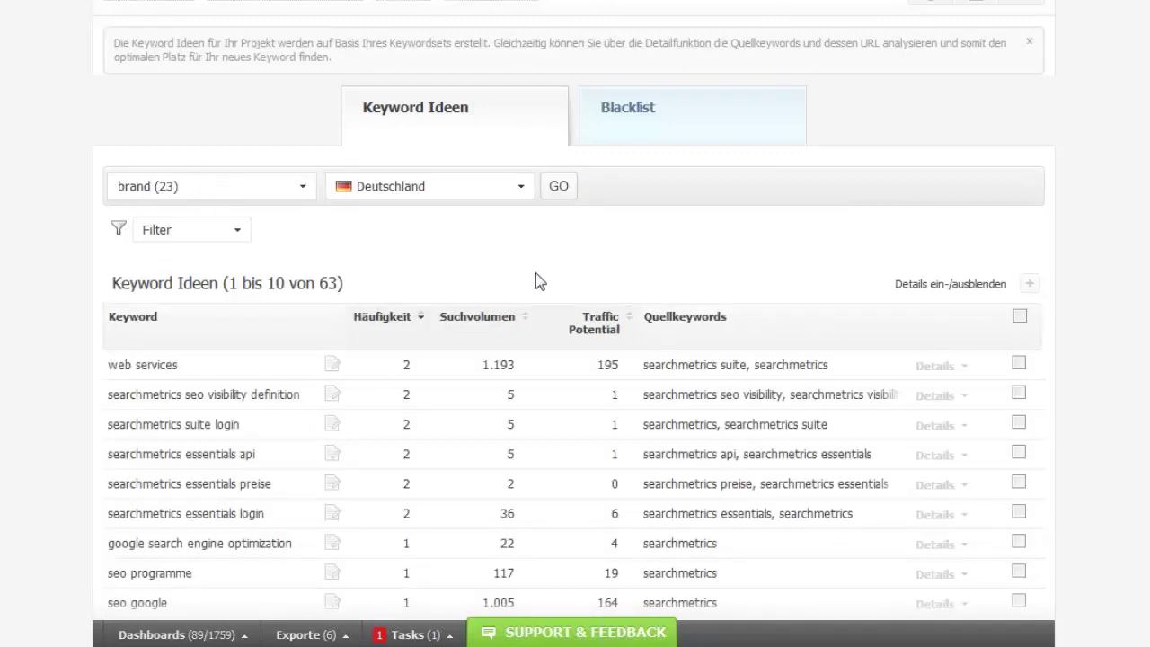
Examine the source keywords of the brand-based ideas, such as those for "web services" and "searchmetrics suite login"
scroll(624, 299, down, 3)
drag(643, 138, 828, 139)
drag(836, 200, 641, 205)
scroll(642, 205, up, 5)
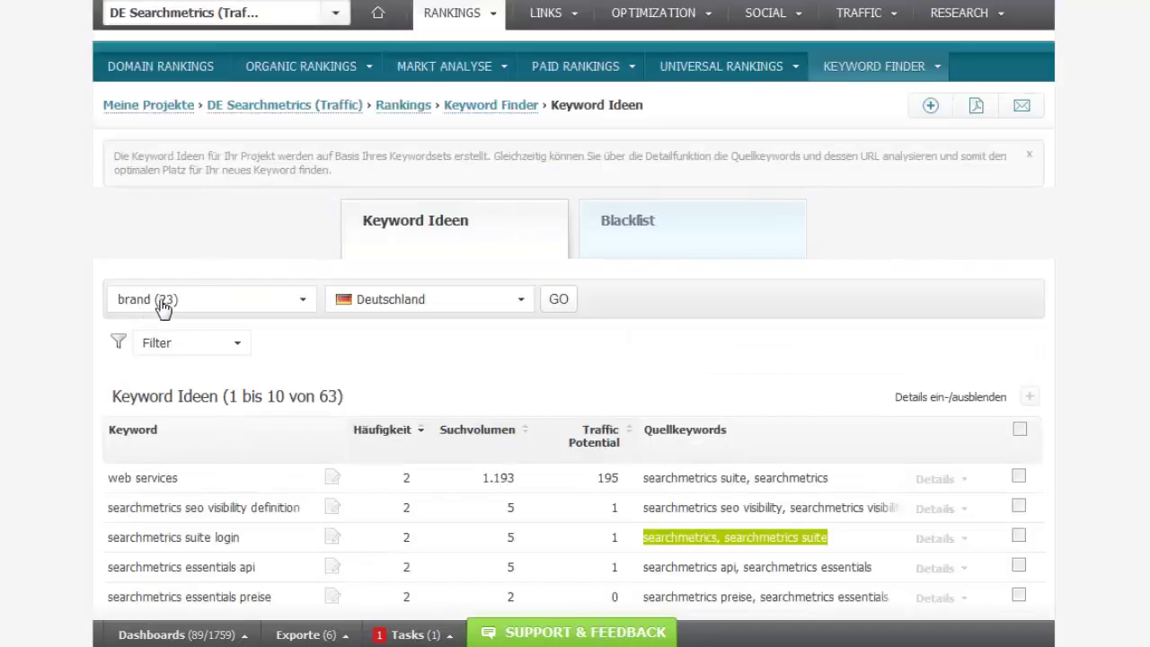
scroll(431, 332, down, 3)
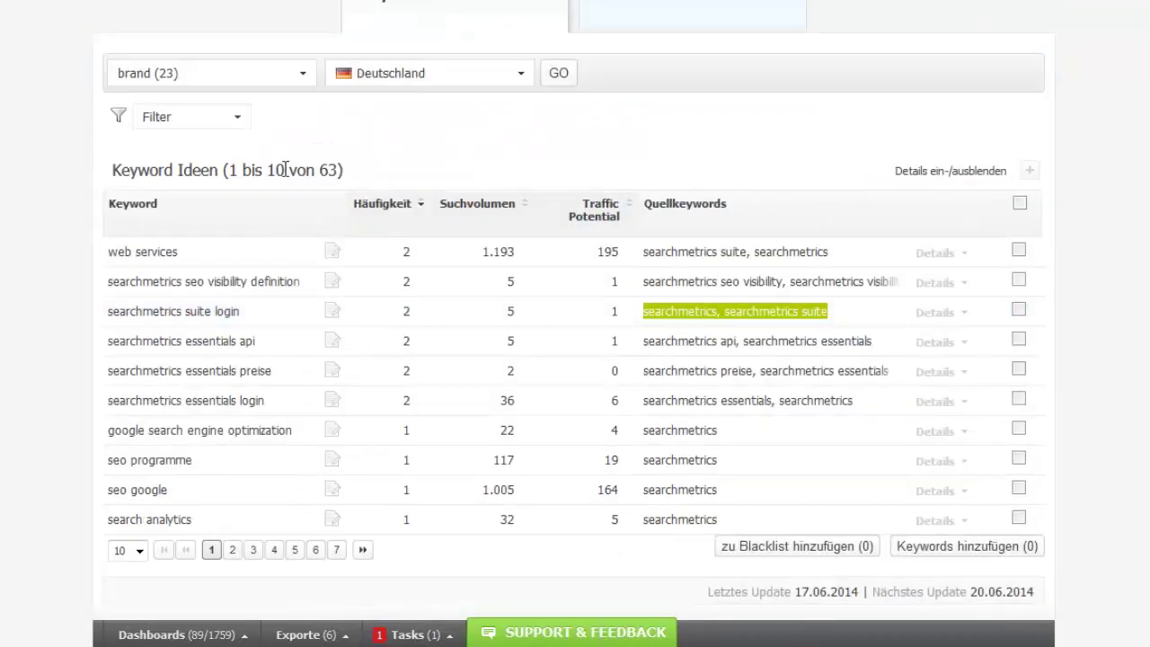
Expand the filter options of the keyword ideas and set the keyword selection back to all keywords
click(239, 118)
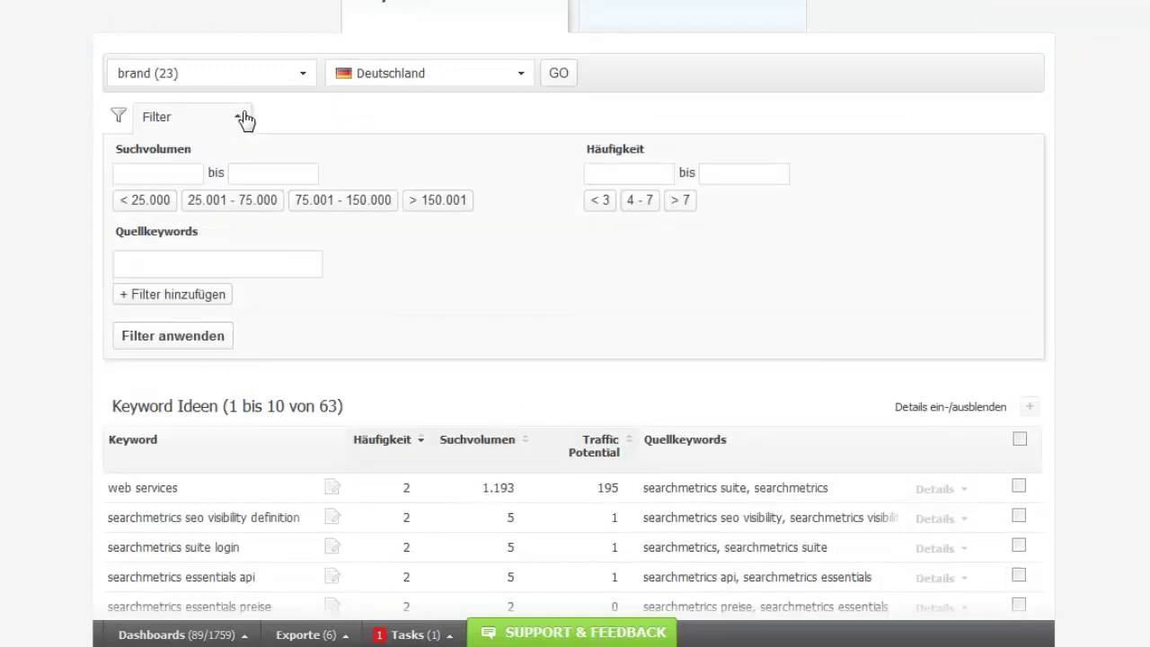
click(306, 80)
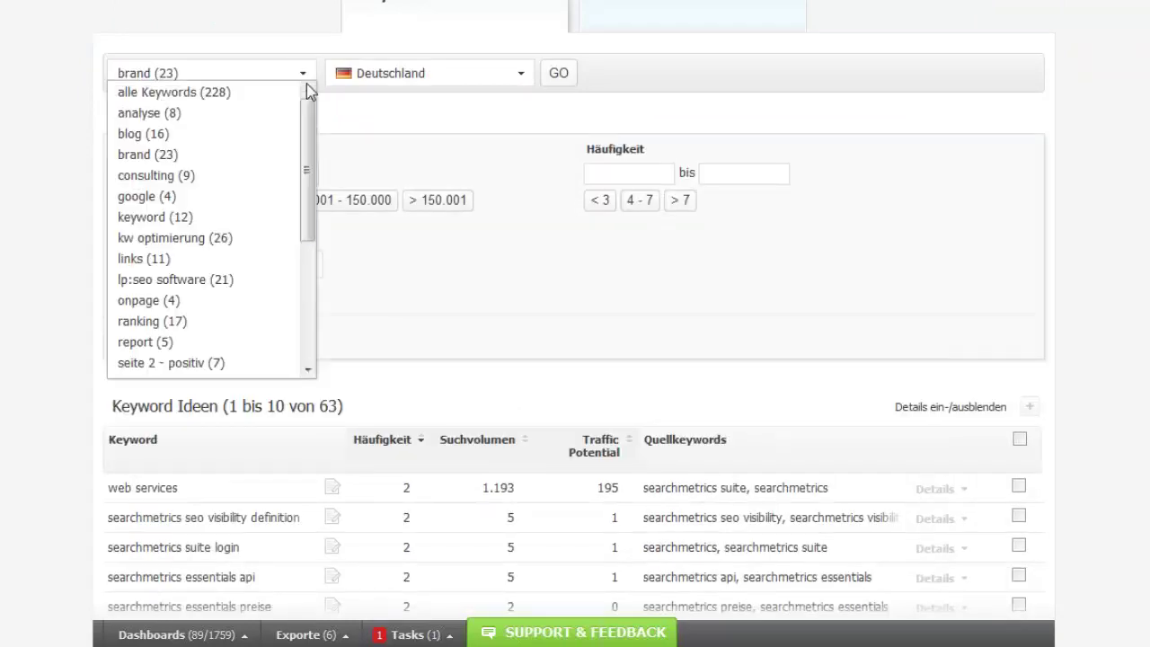
scroll(221, 326, up, 5)
click(216, 406)
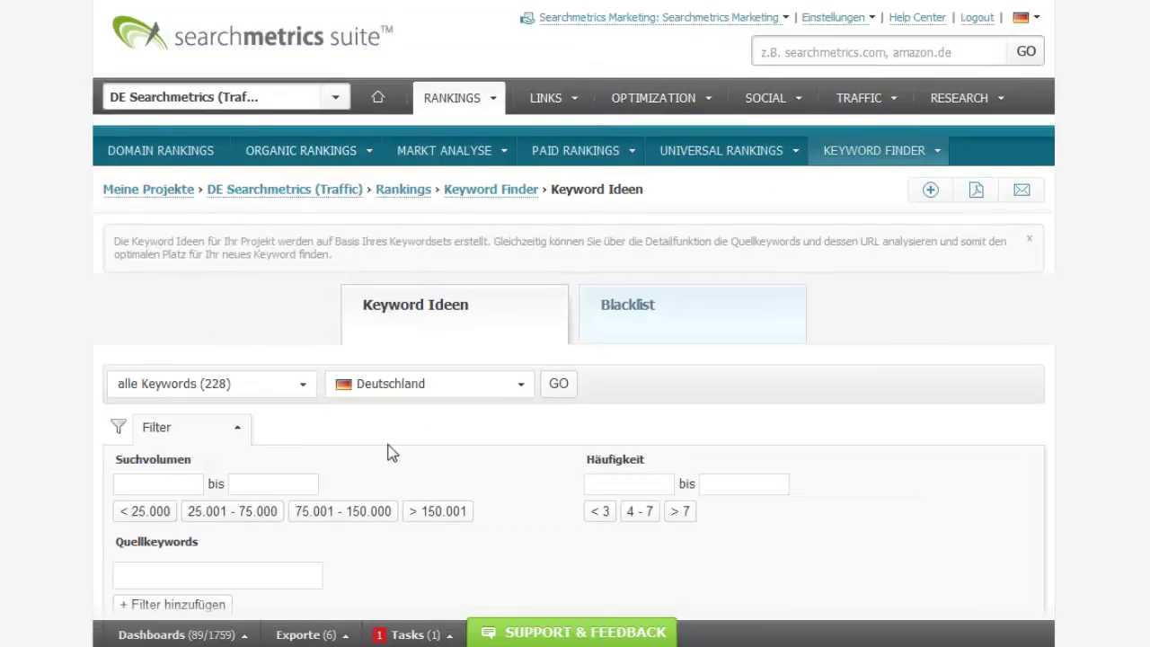
Filter the keyword ideas to a search volume between 10000 and 30000
scroll(394, 455, down, 4)
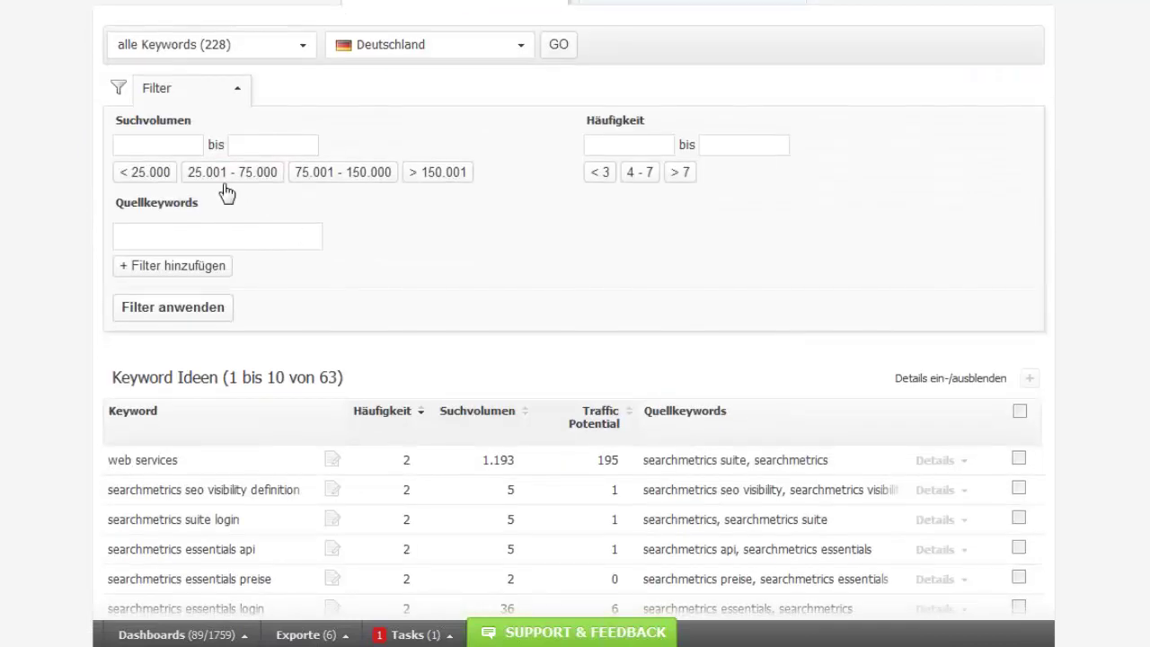
click(183, 143)
text(10000)
click(272, 145)
text(30000)
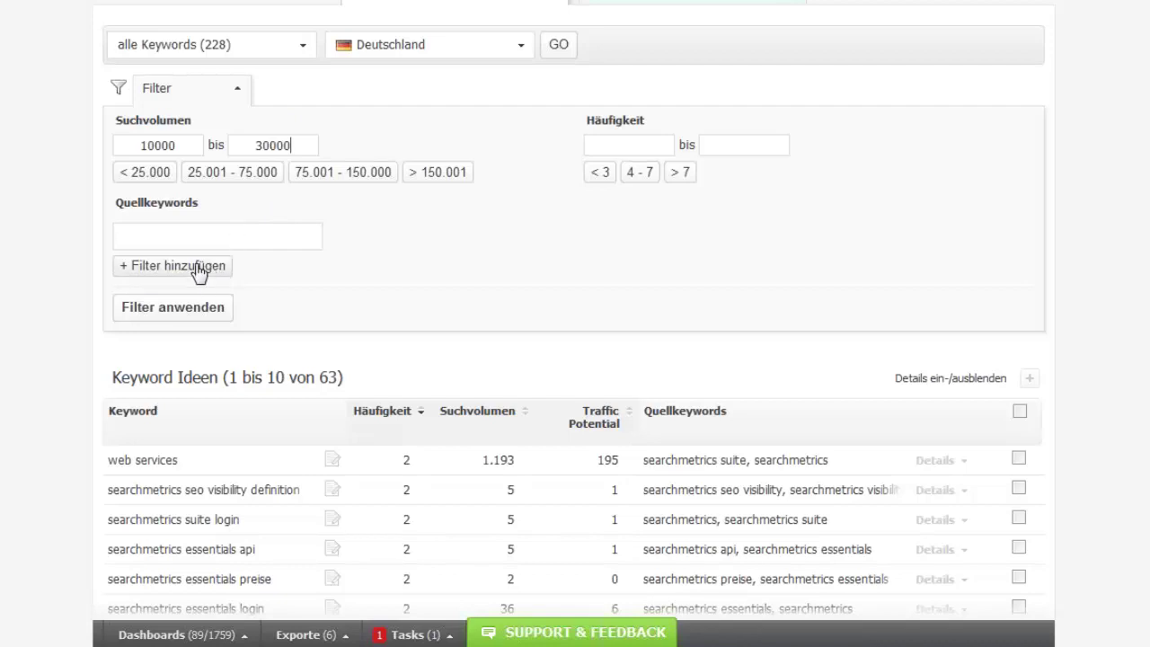
click(189, 310)
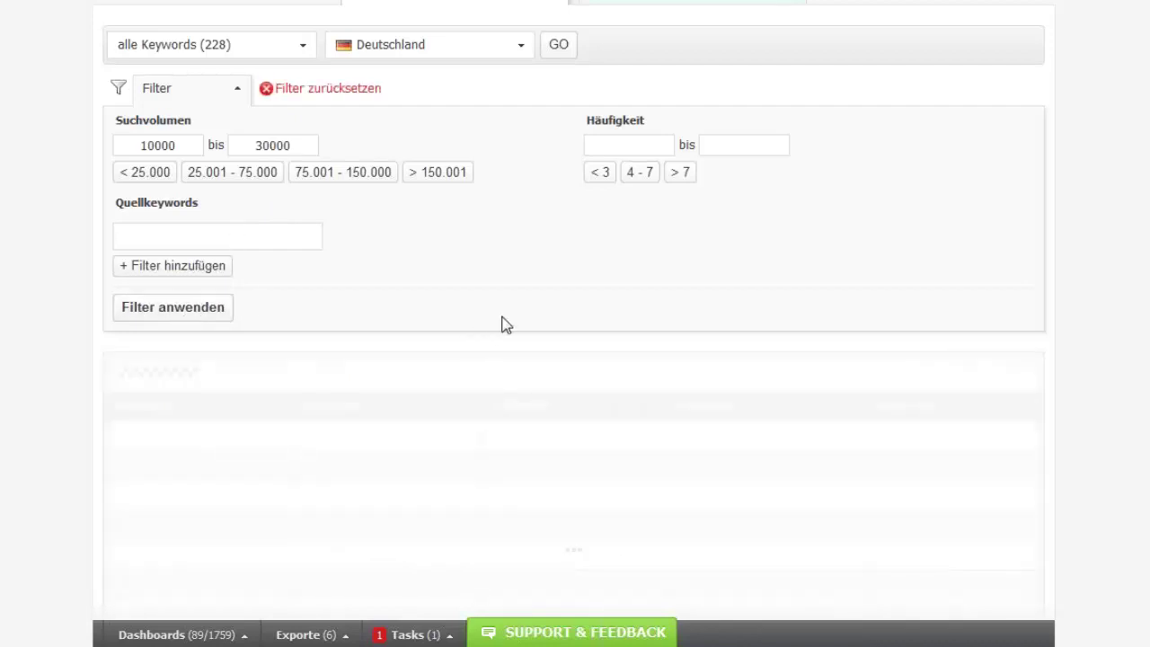
Examine the search volume and traffic potential of the filtered suggestion "webdesign"
scroll(517, 310, down, 3)
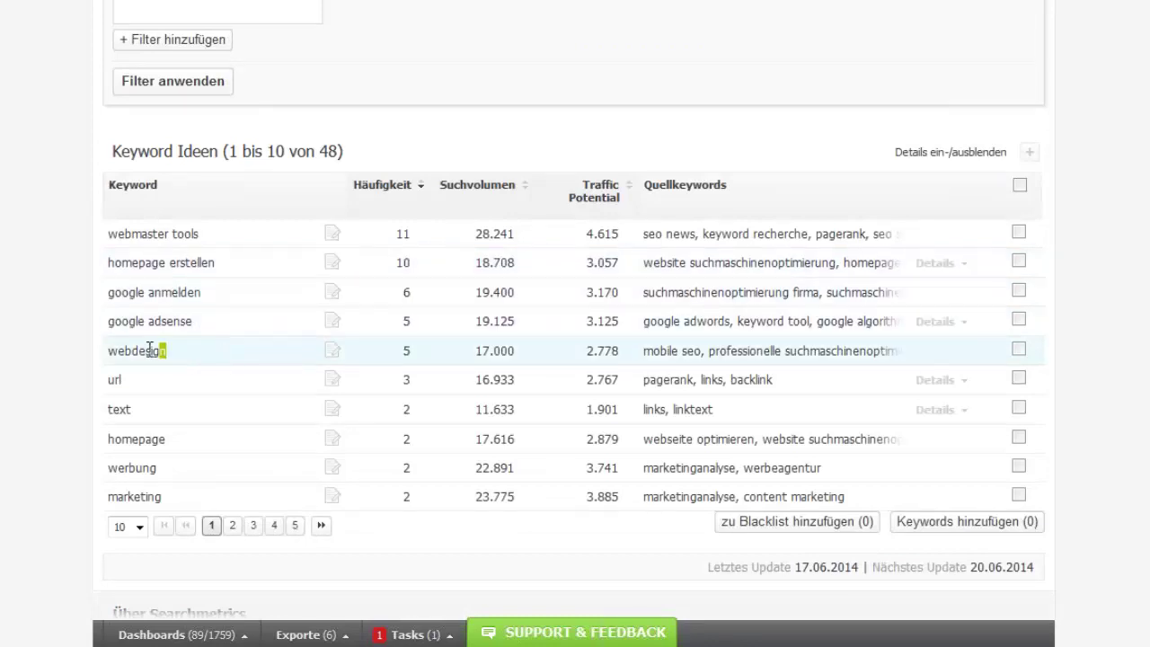
drag(149, 349, 183, 619)
click(237, 363)
drag(470, 356, 619, 352)
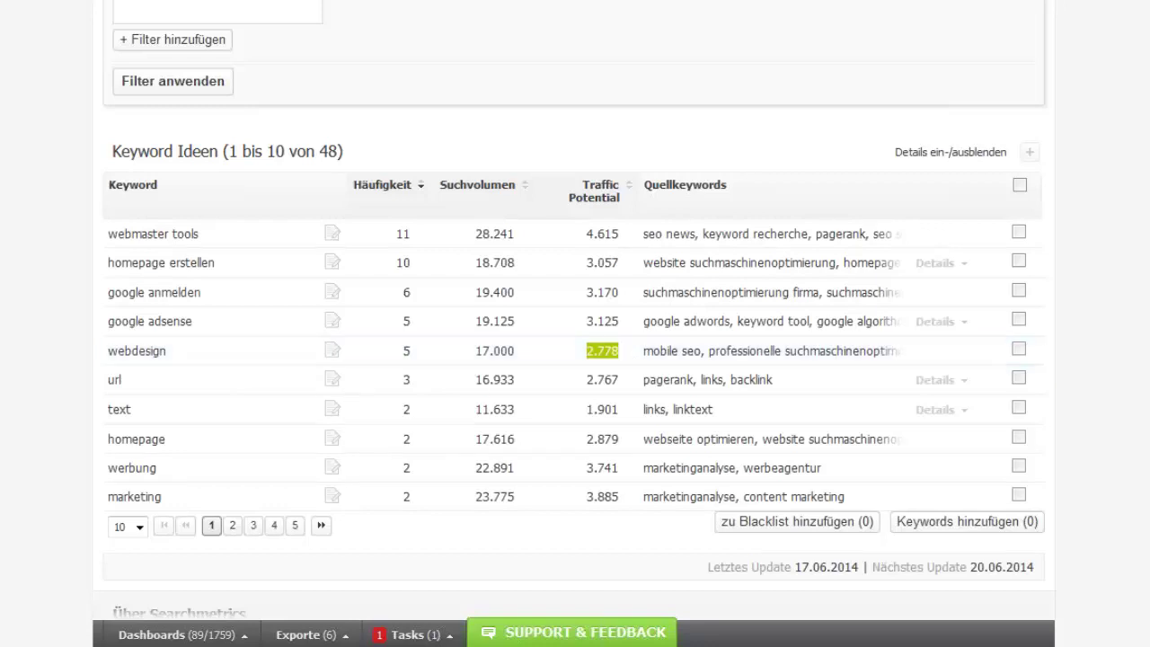
click(1134, 347)
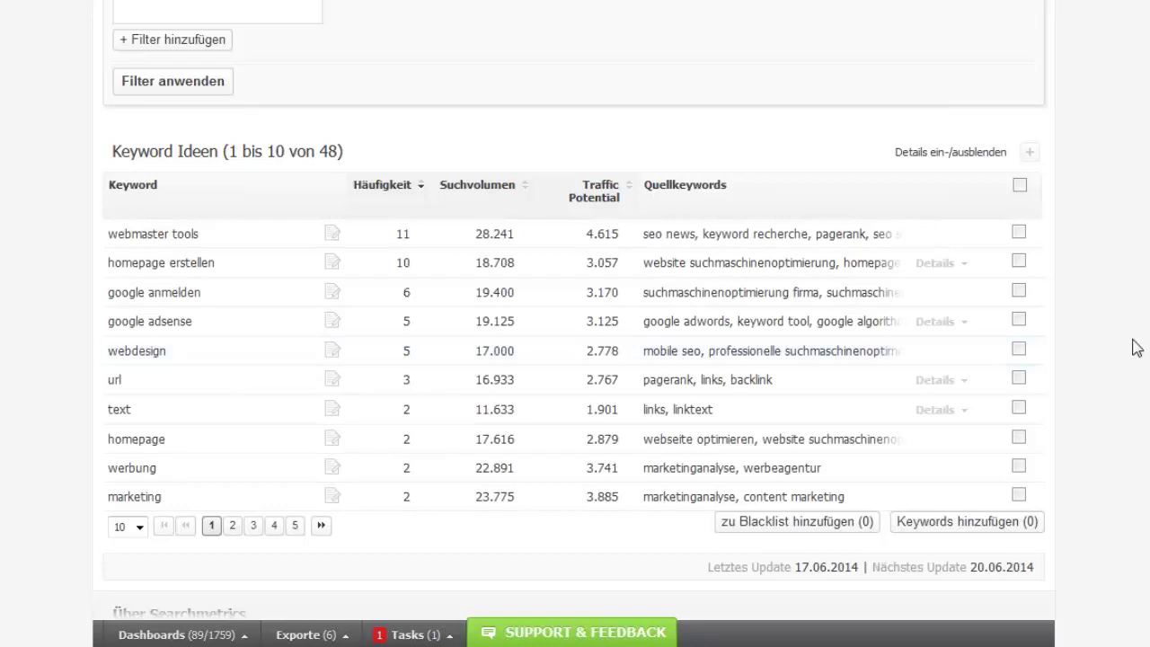
Add the keyword "webdesign" to the project DE Searchmetrics (Traffic) with the tag "blog"
click(1019, 349)
click(984, 526)
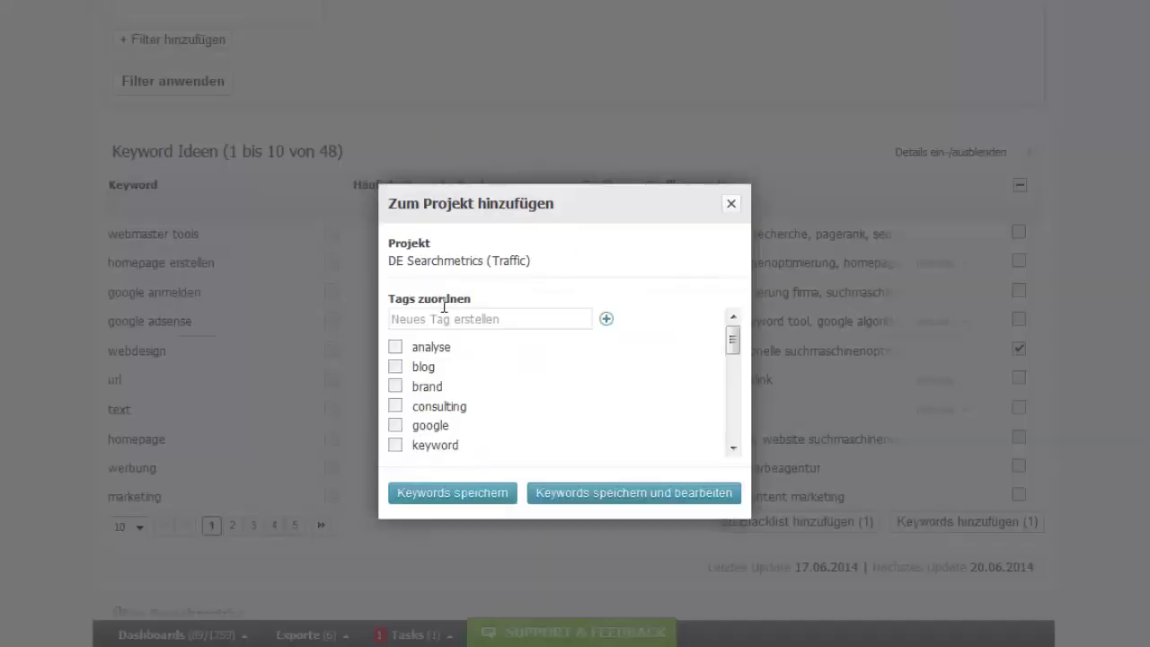
click(395, 366)
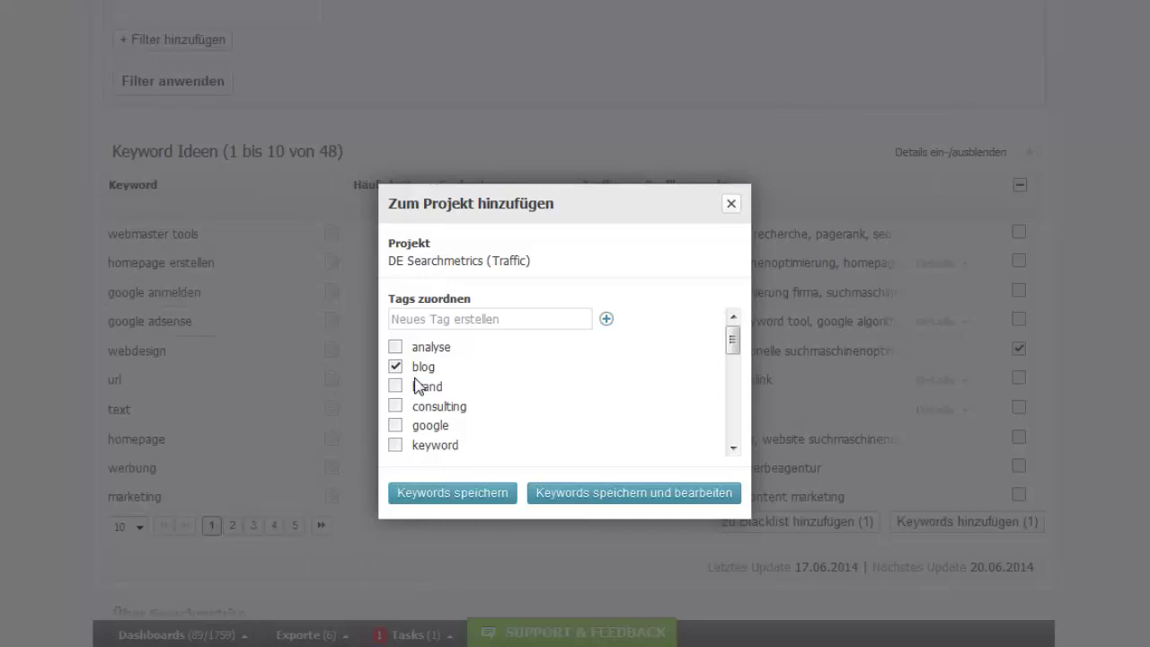
click(521, 320)
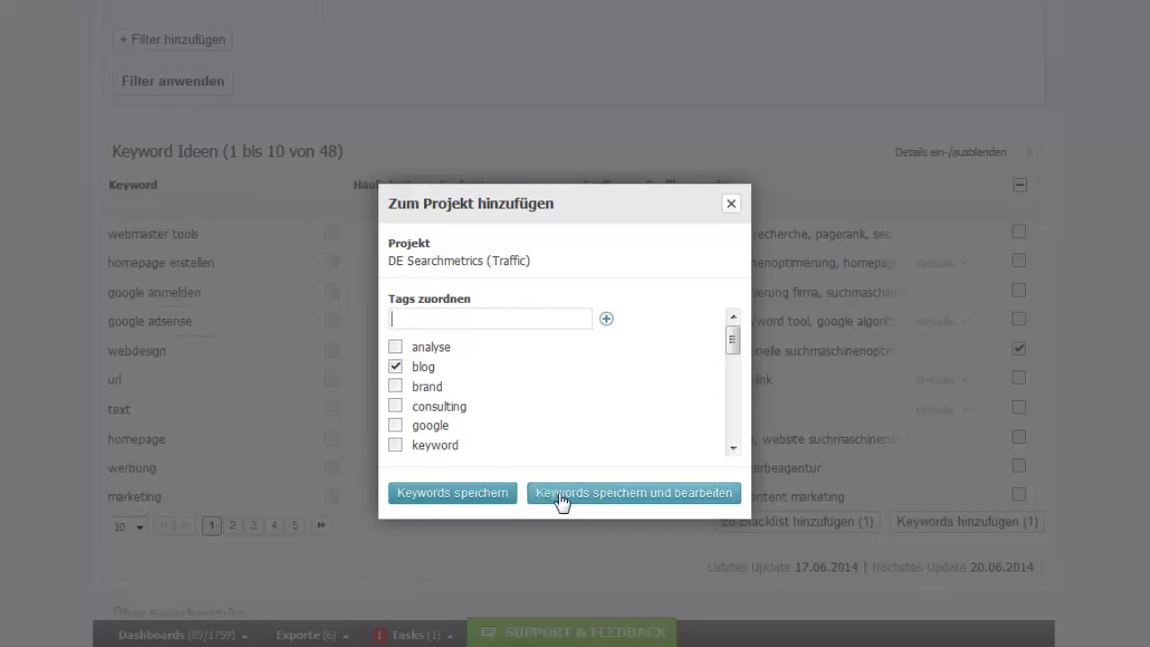
click(491, 500)
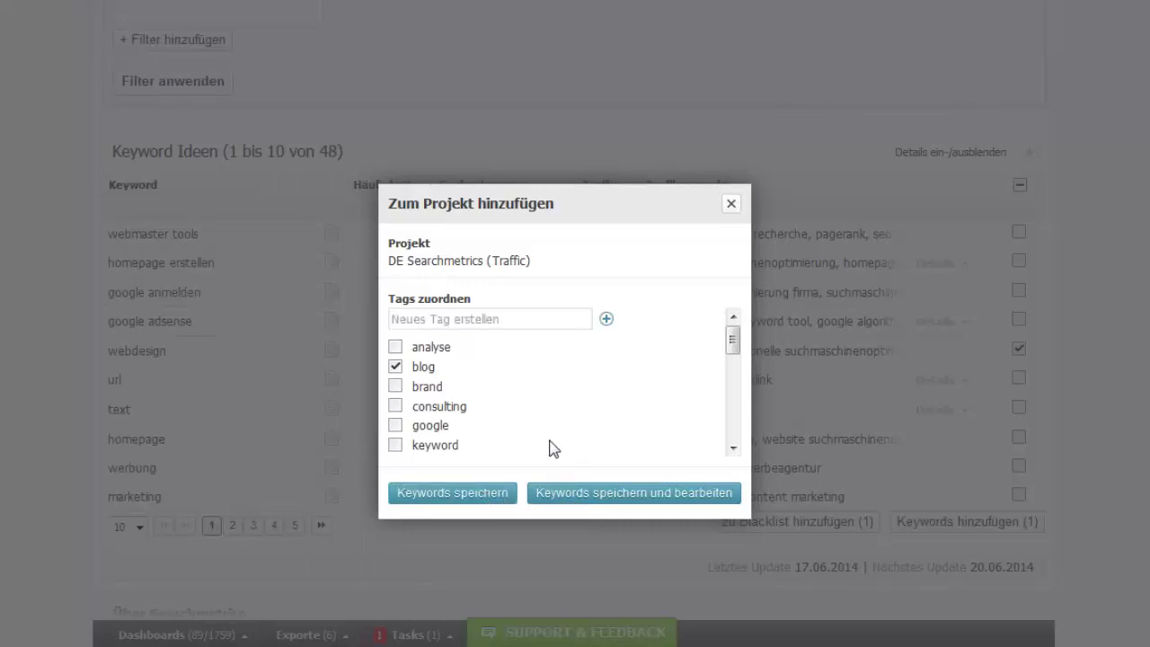
click(457, 492)
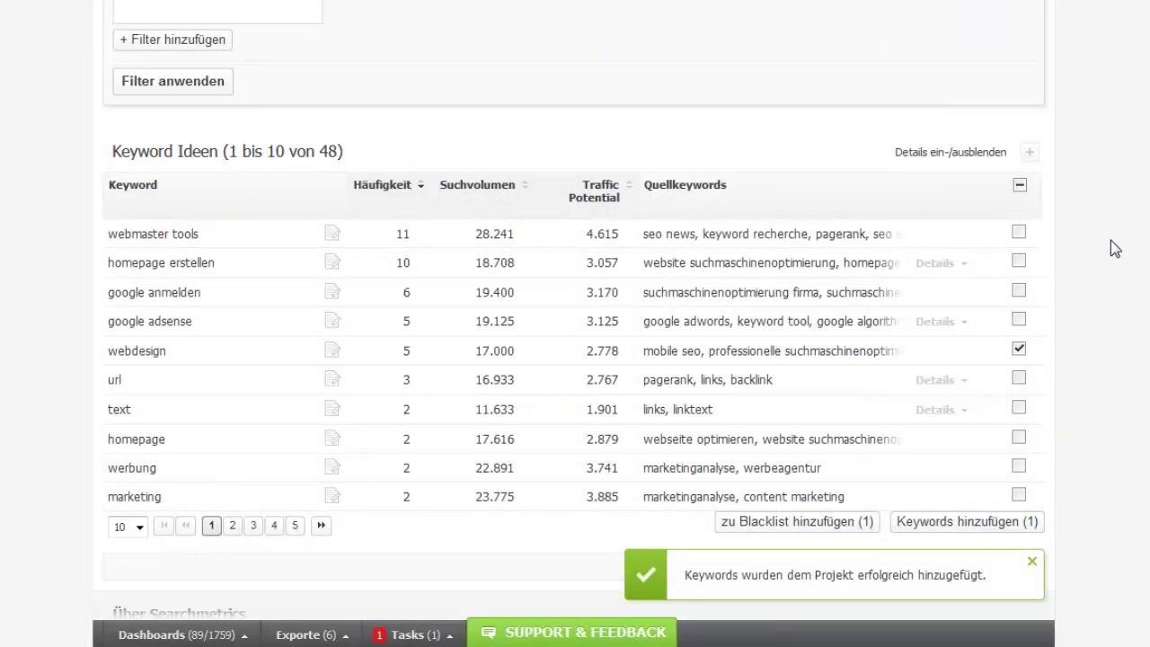
Open the Organic Ranking Keywords report of the Keyword Finder and review its keyword suggestions for Google (Deutsch)
scroll(1110, 265, down, 2)
scroll(1098, 259, up, 7)
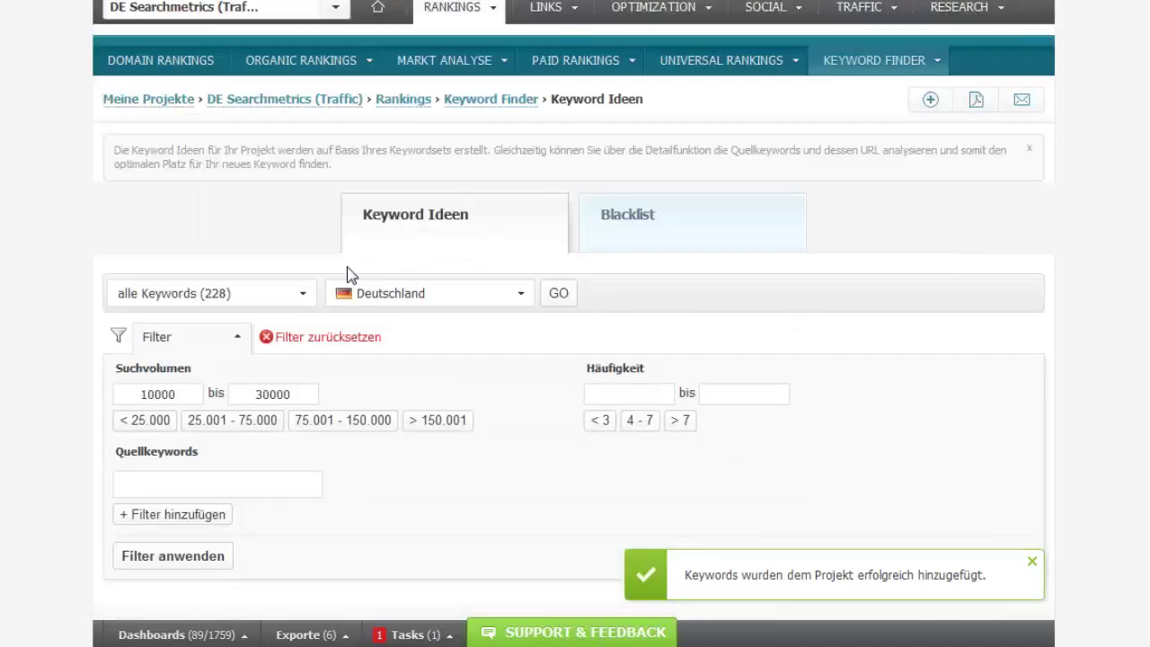
scroll(315, 373, down, 2)
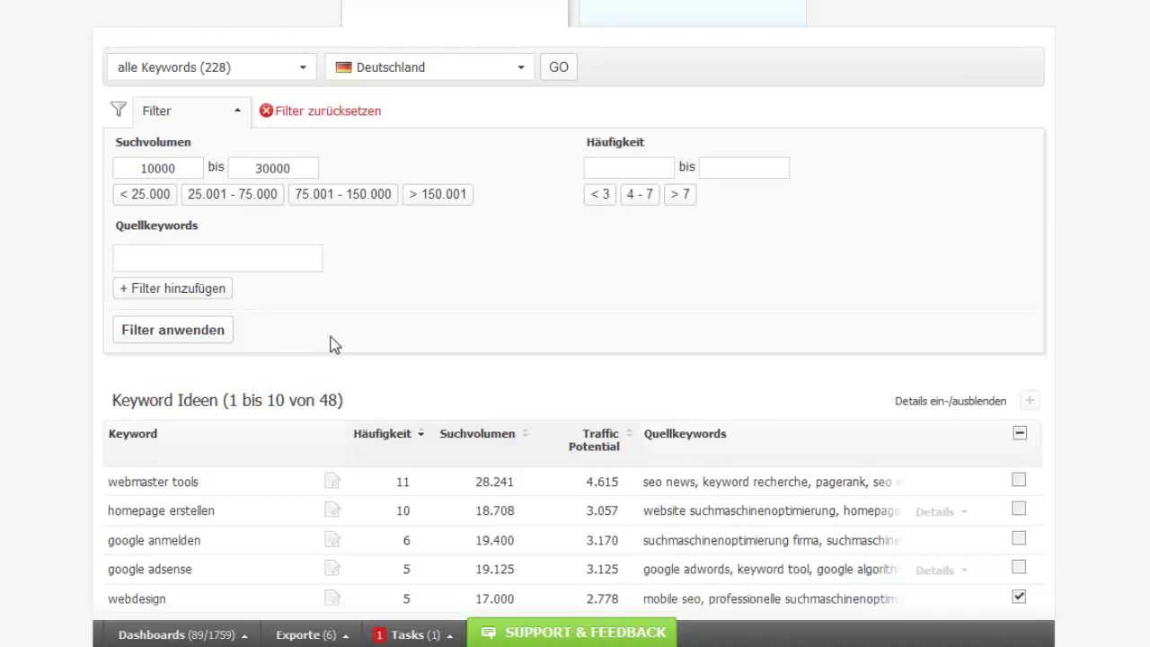
scroll(336, 329, up, 3)
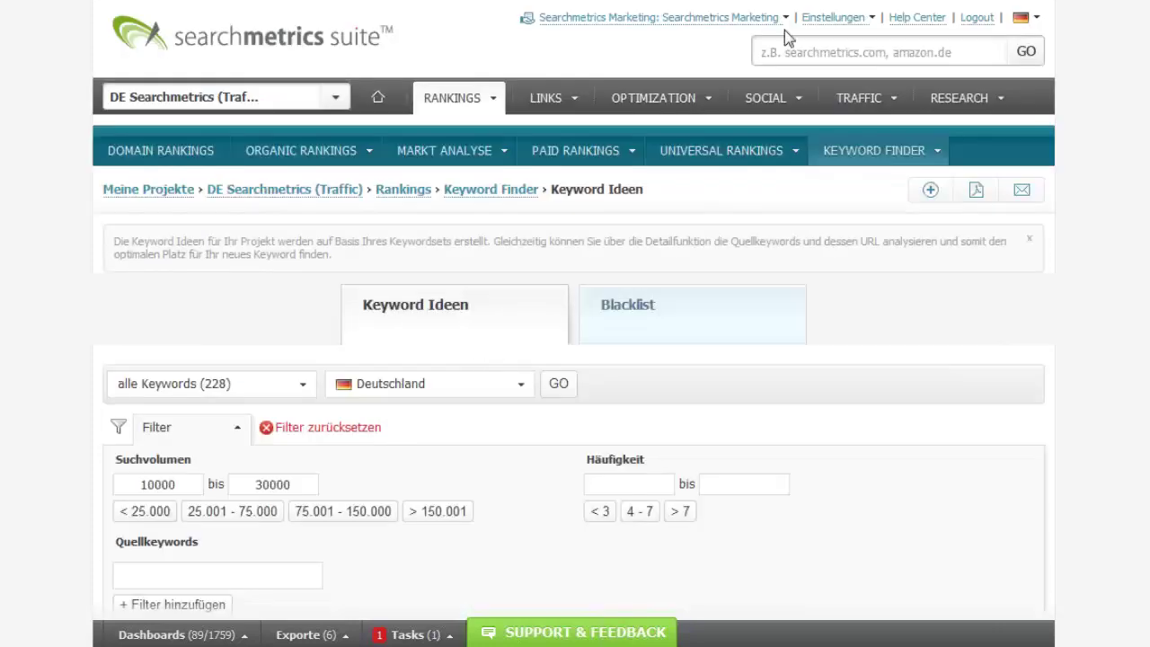
mouse_move(891, 154)
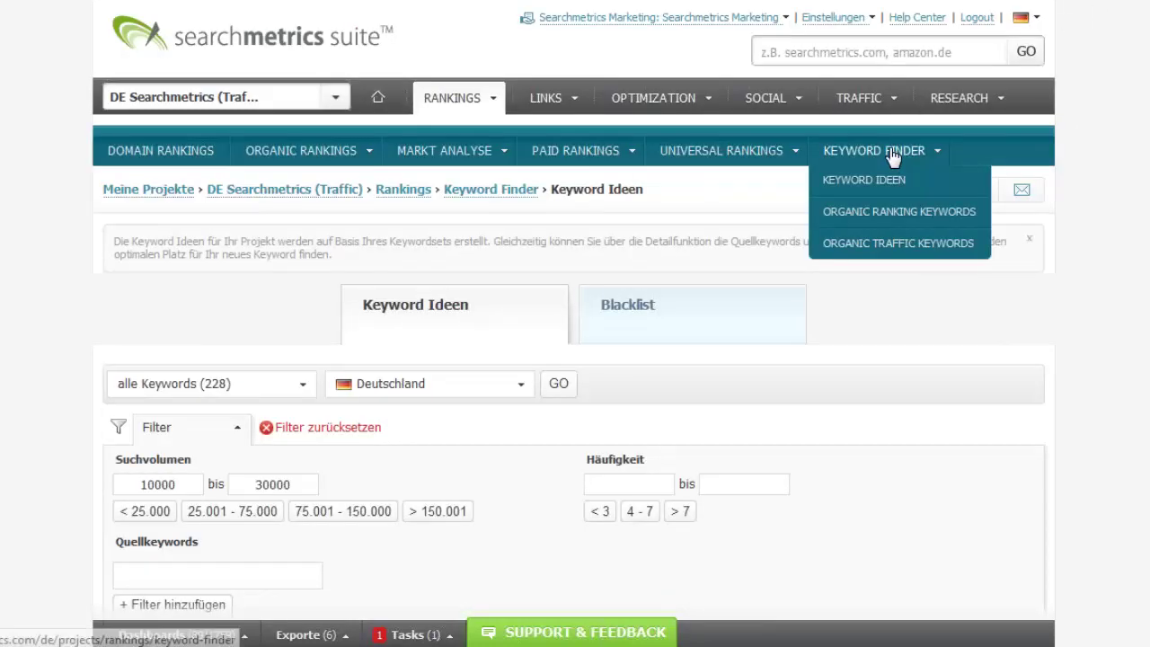
click(892, 216)
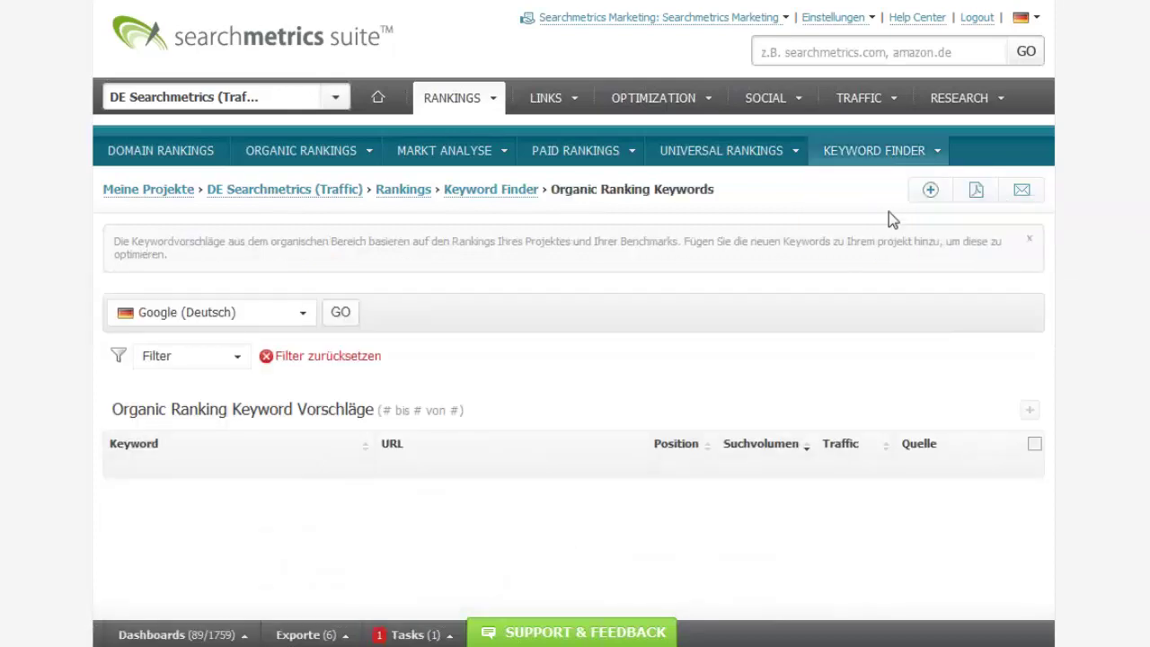
scroll(780, 128, down, 4)
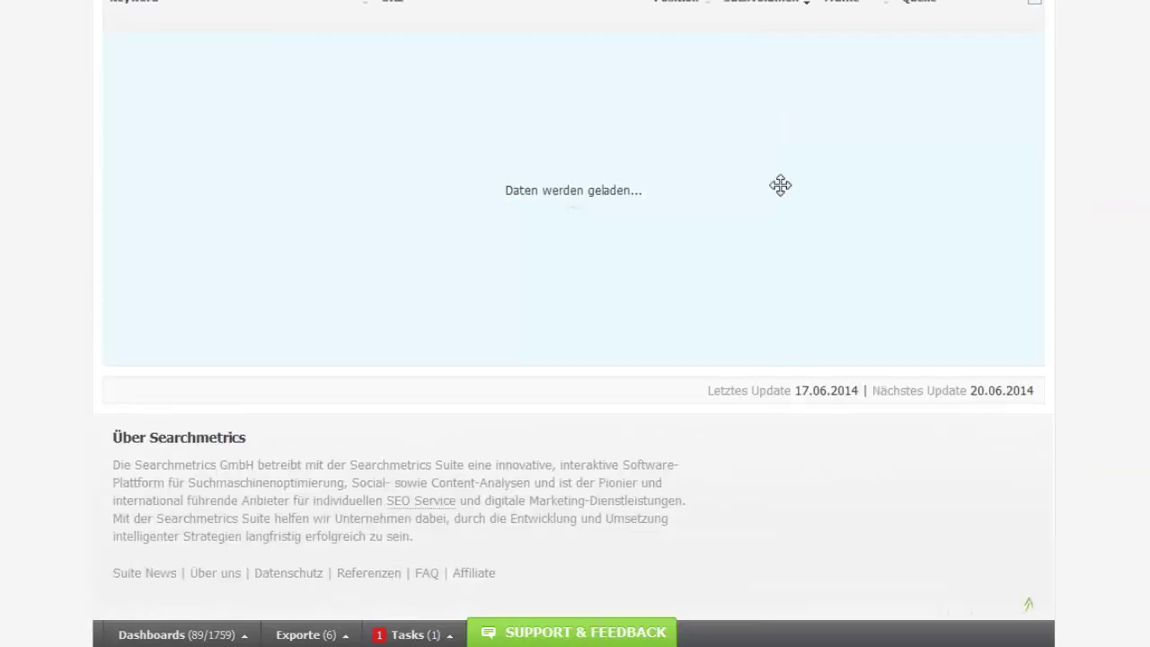
scroll(781, 193, up, 2)
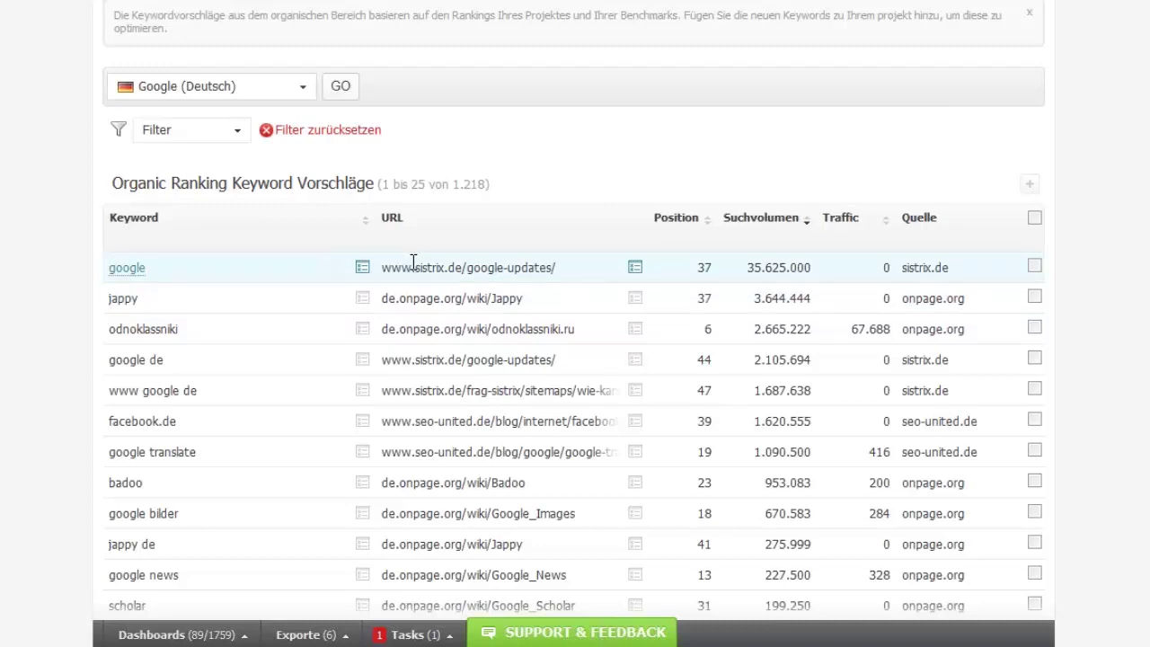
Review the unfiltered organic ranking keyword suggestions, including the displayed result range
scroll(669, 363, down, 3)
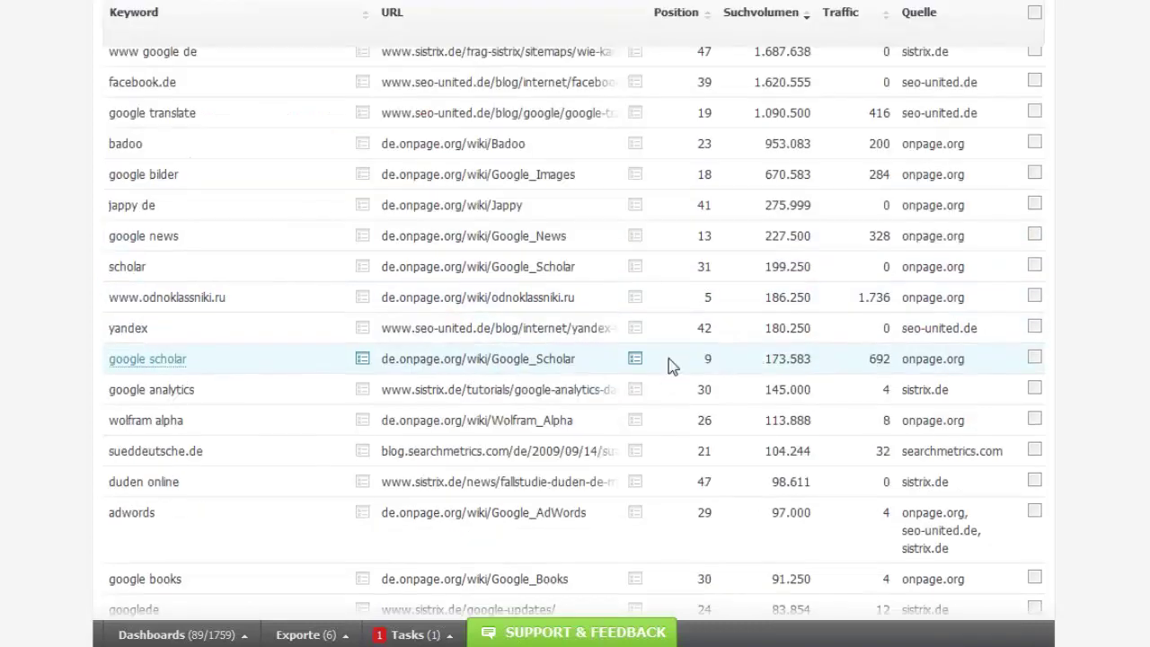
scroll(660, 363, up, 3)
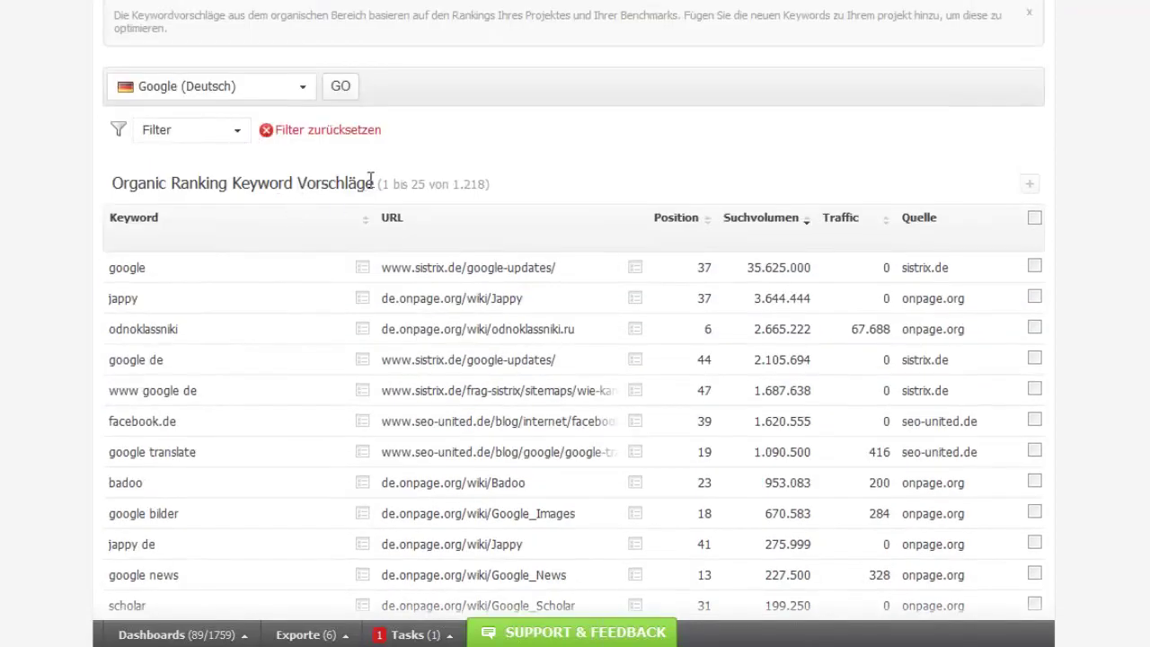
drag(380, 183, 428, 183)
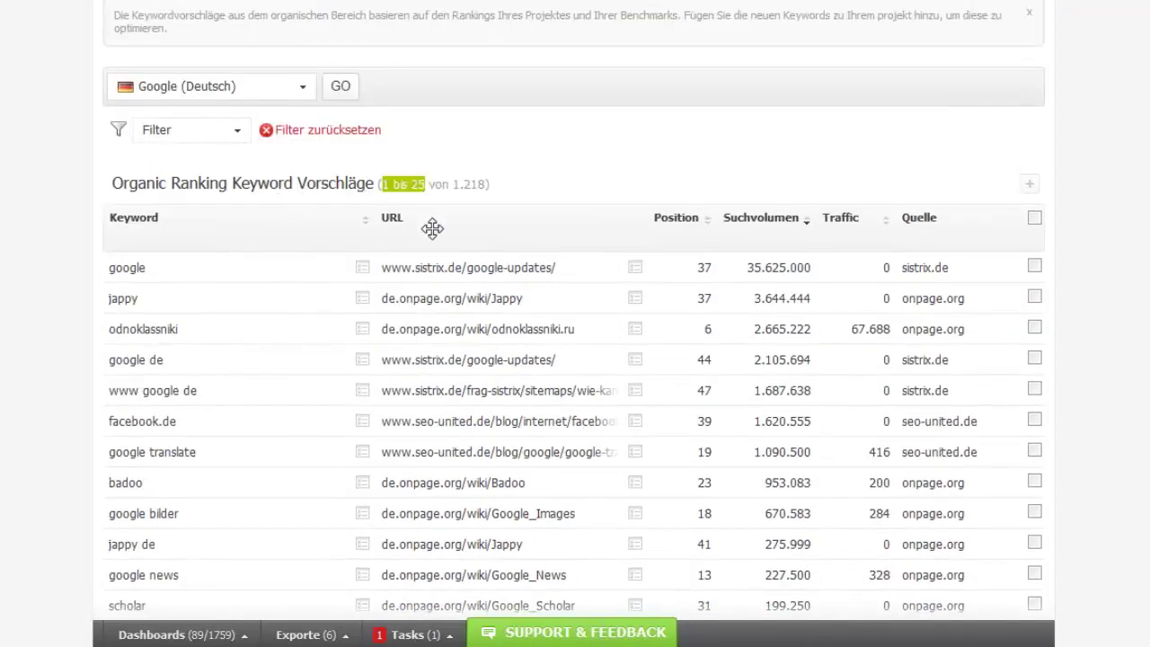
scroll(249, 347, down, 2)
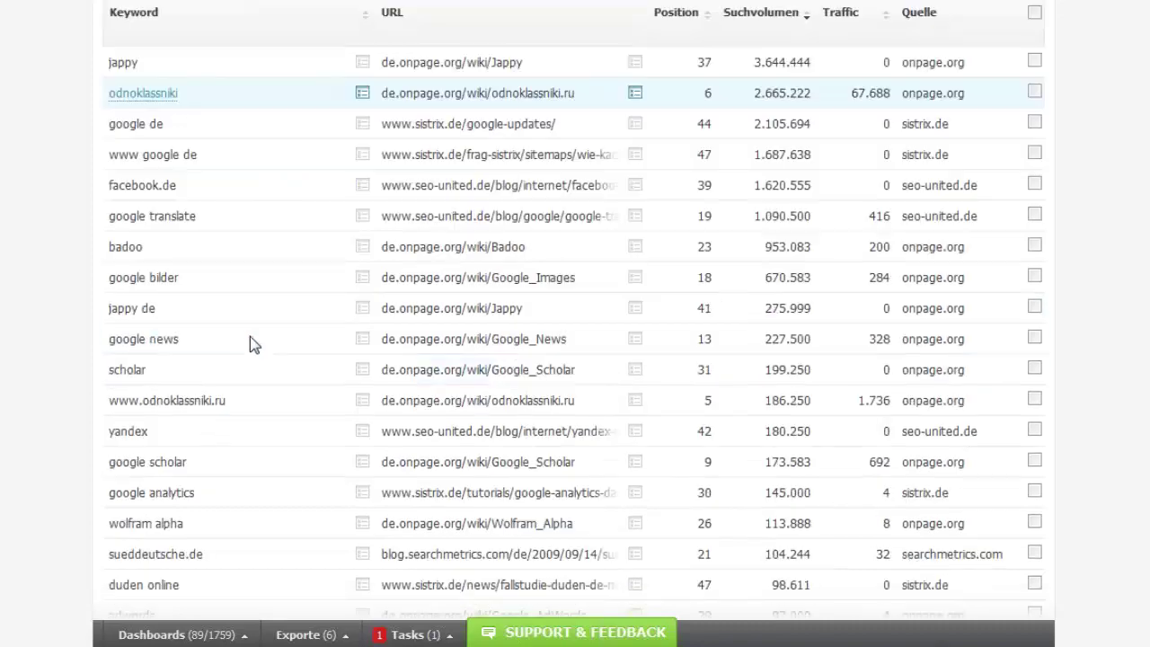
scroll(252, 344, up, 3)
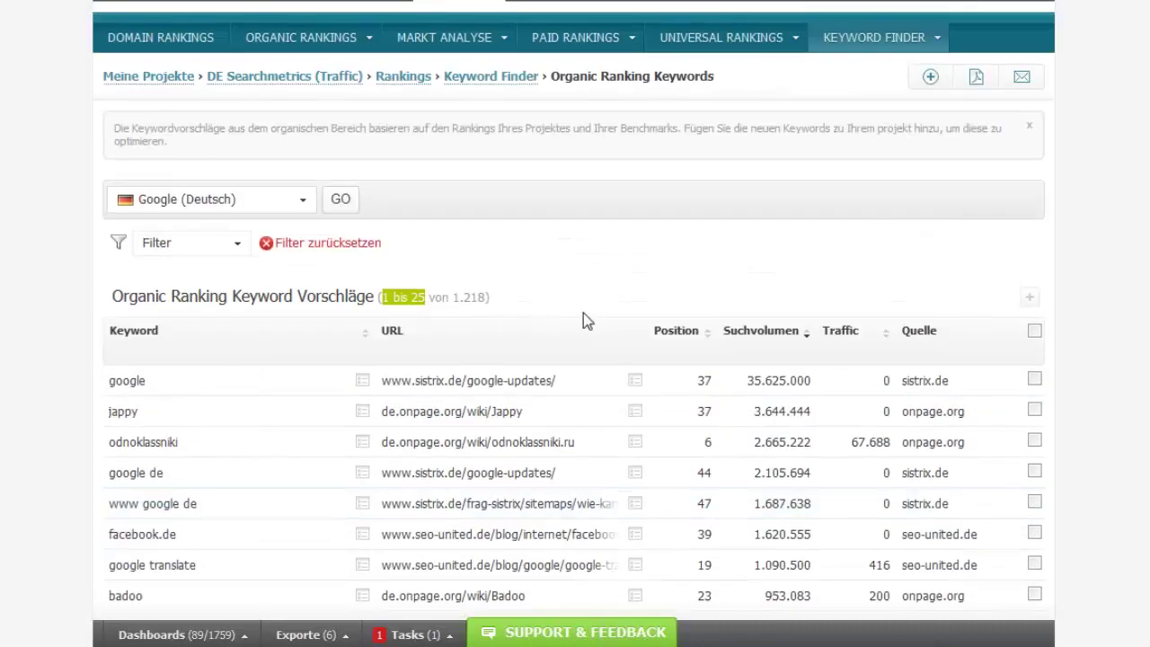
Set the position filter for the organic ranking keyword suggestions to 5 to 20
click(233, 248)
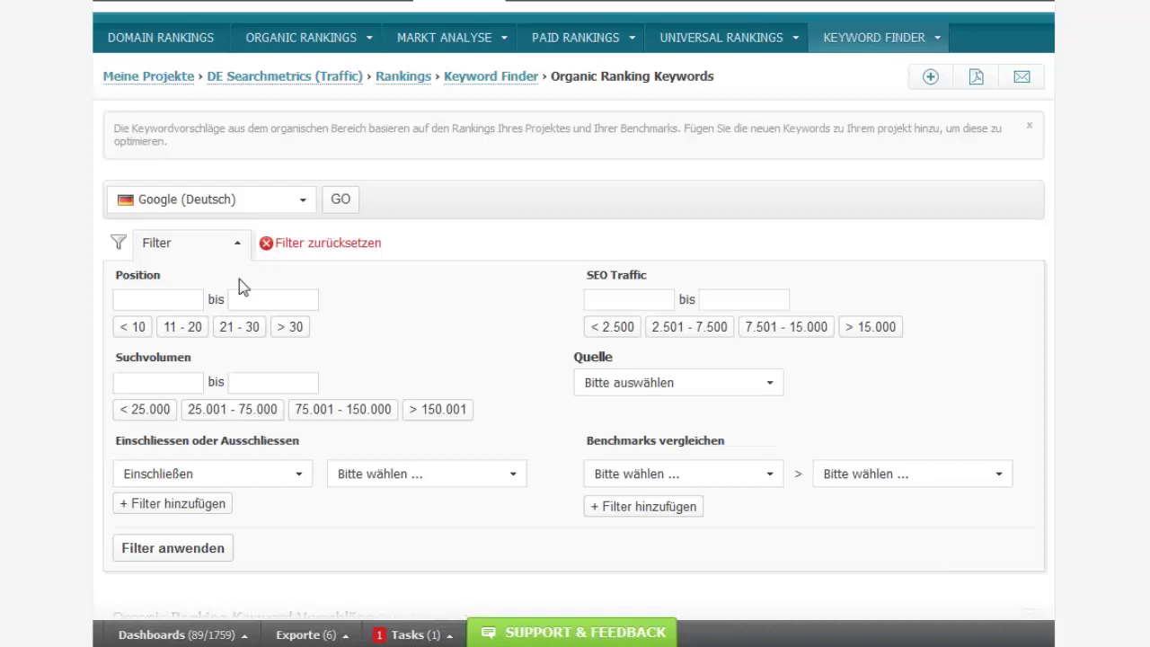
click(192, 294)
text(5)
click(258, 301)
text(20)
key(BackSpace)
text(0)
Set the search volume filter to 10000 to 60000 and apply the filter to the suggestions
click(154, 381)
text(10000)
click(312, 385)
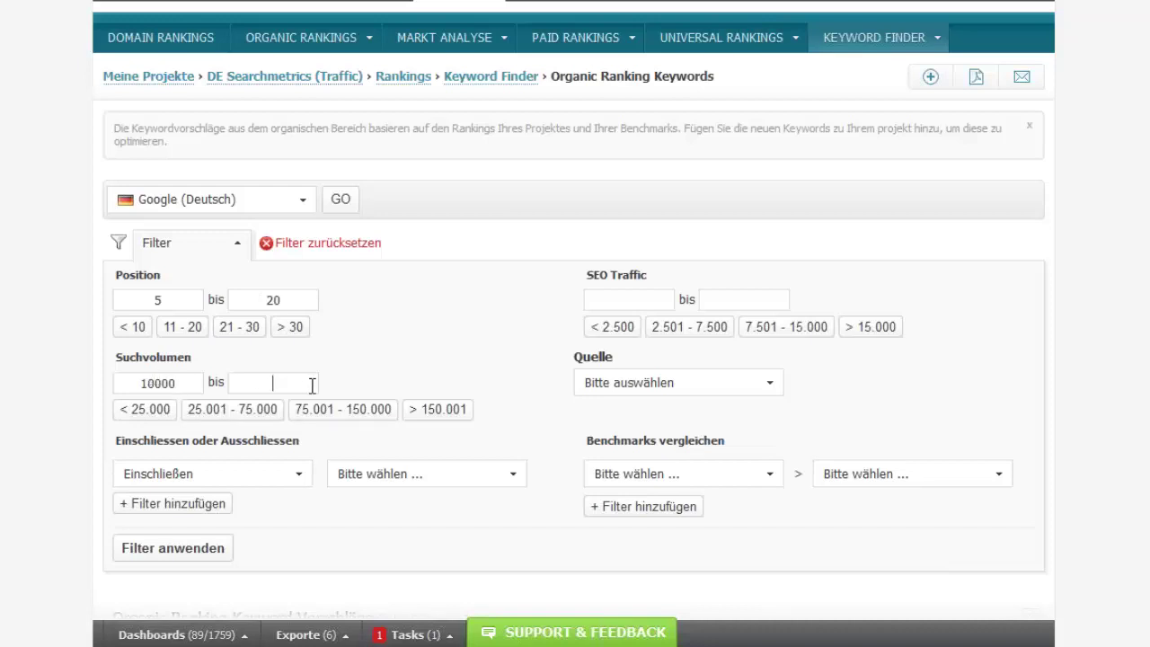
text(60000)
click(189, 546)
Look through the filtered ranking suggestions and examine the position and search volume of the keyword "kpi"
scroll(375, 519, down, 3)
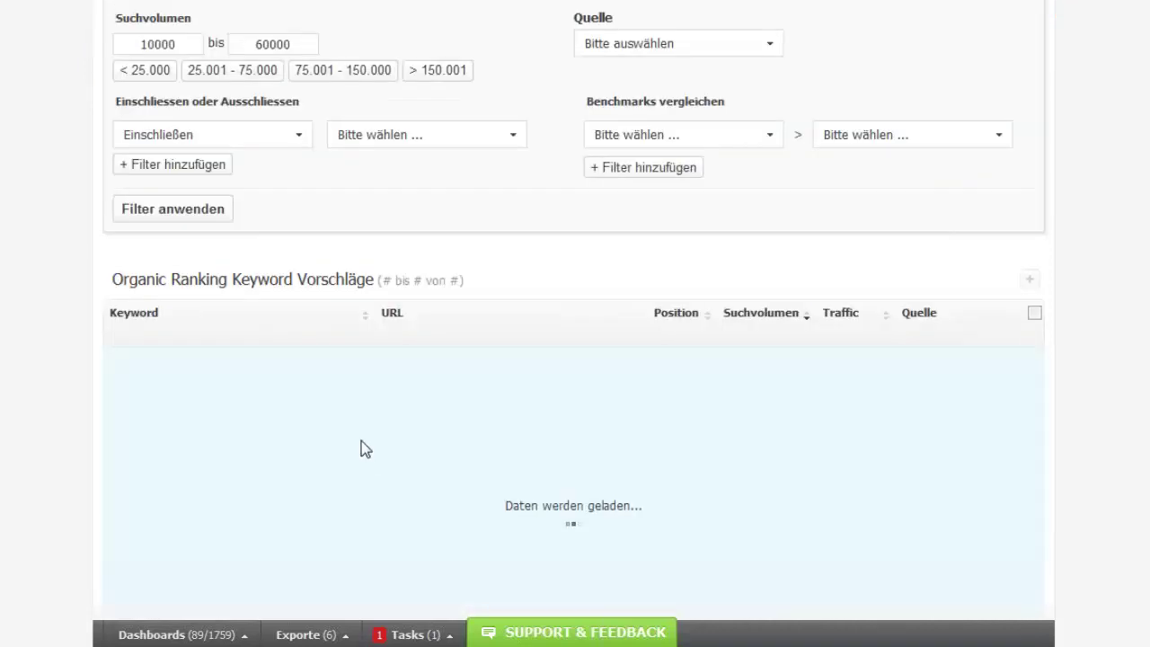
scroll(362, 448, down, 2)
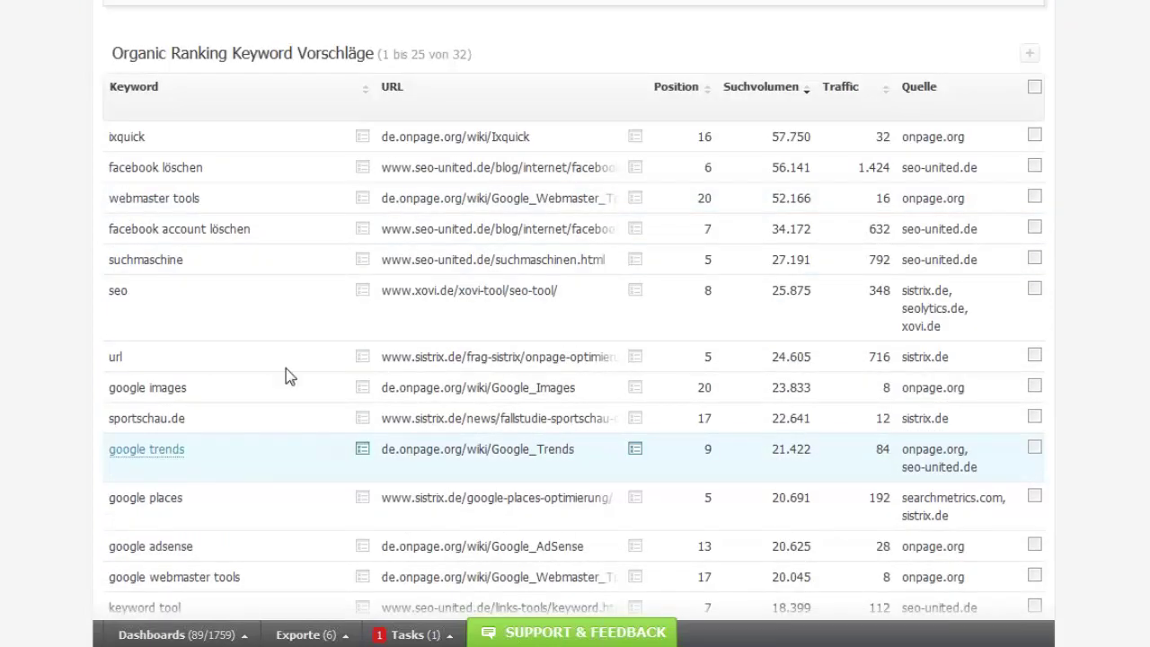
scroll(239, 327, down, 3)
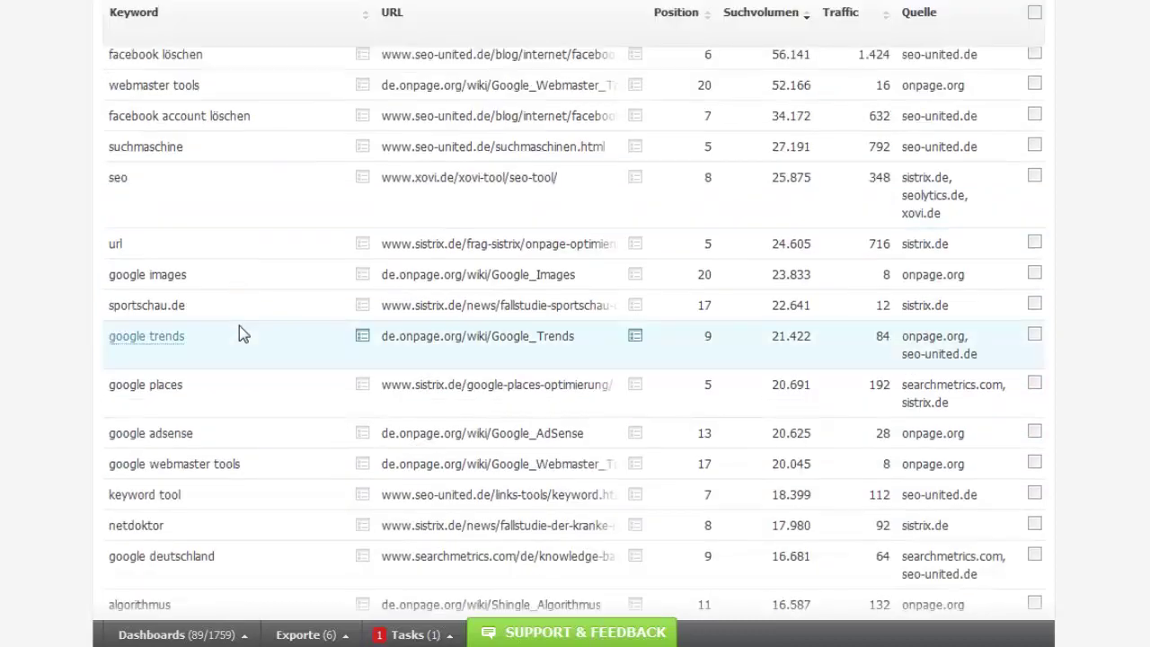
scroll(239, 332, down, 2)
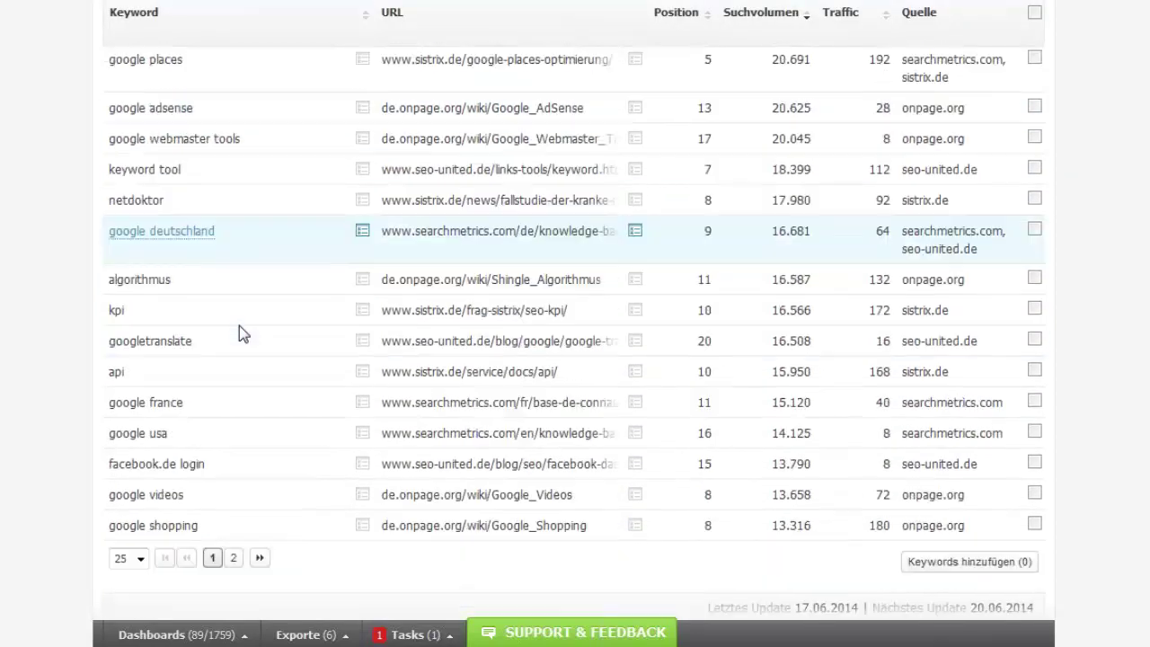
scroll(239, 326, up, 2)
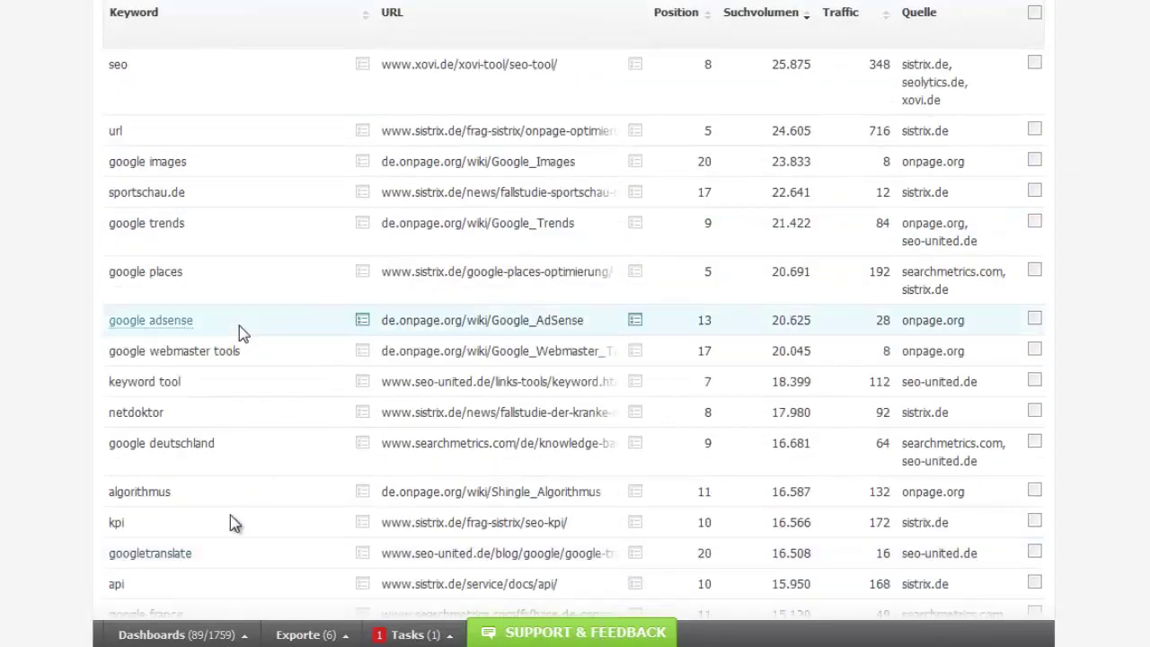
drag(157, 527, 105, 522)
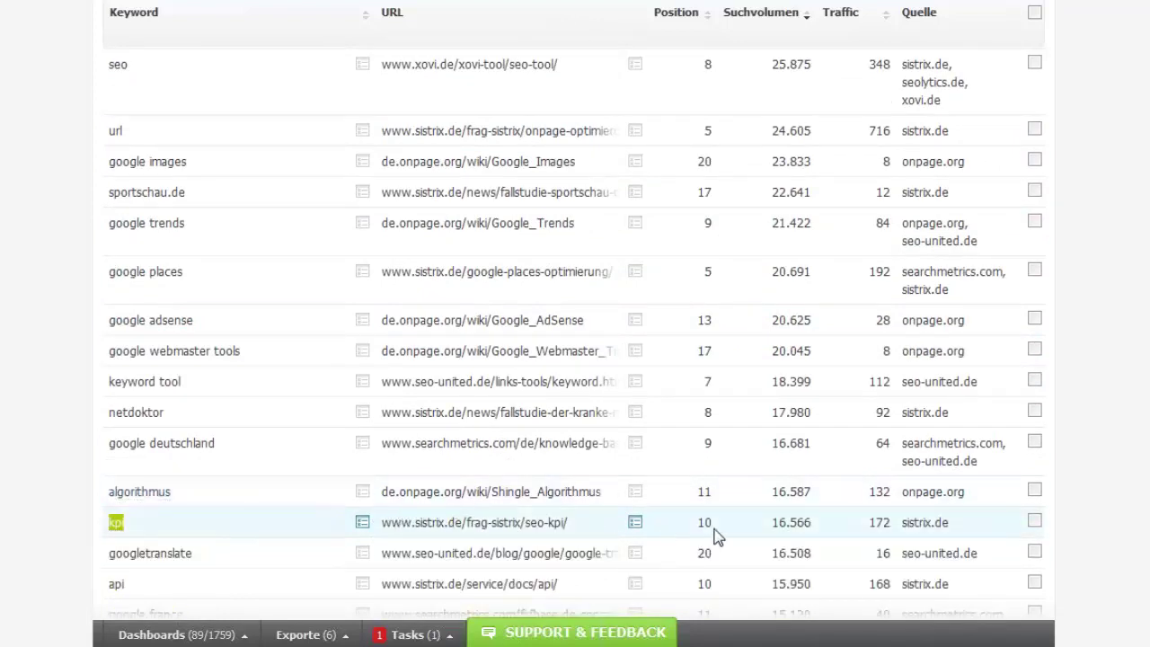
drag(689, 529, 831, 532)
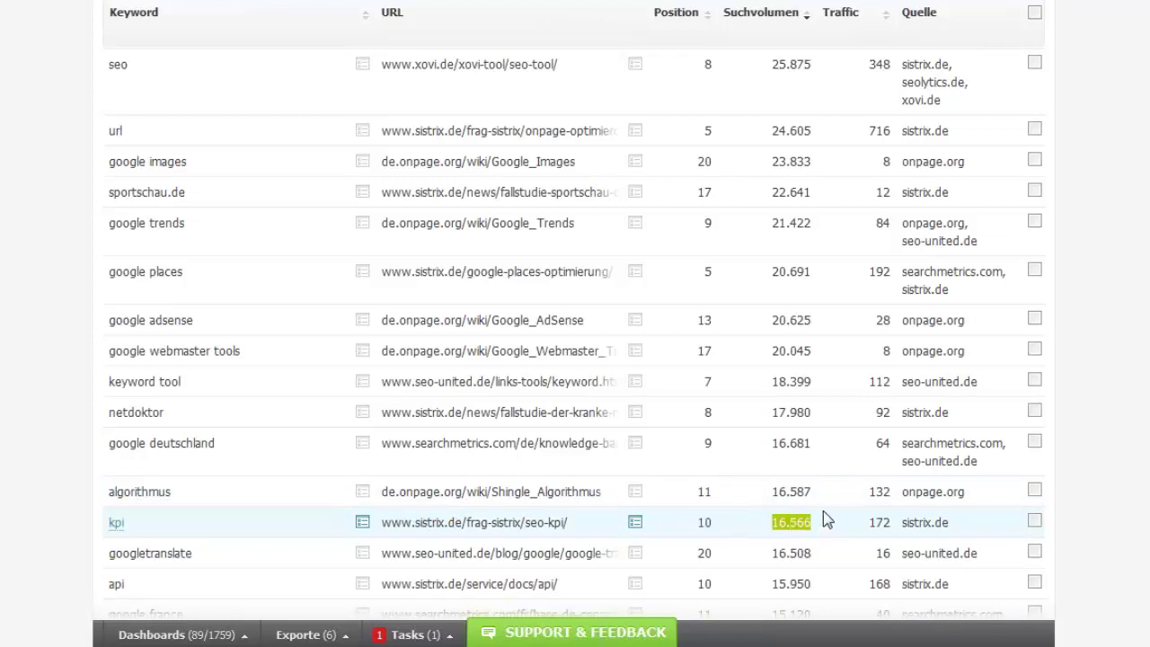
Add the keyword "kpi" to the project DE Searchmetrics (Traffic) with the tag "analyse"
click(1035, 521)
scroll(1079, 521, down, 5)
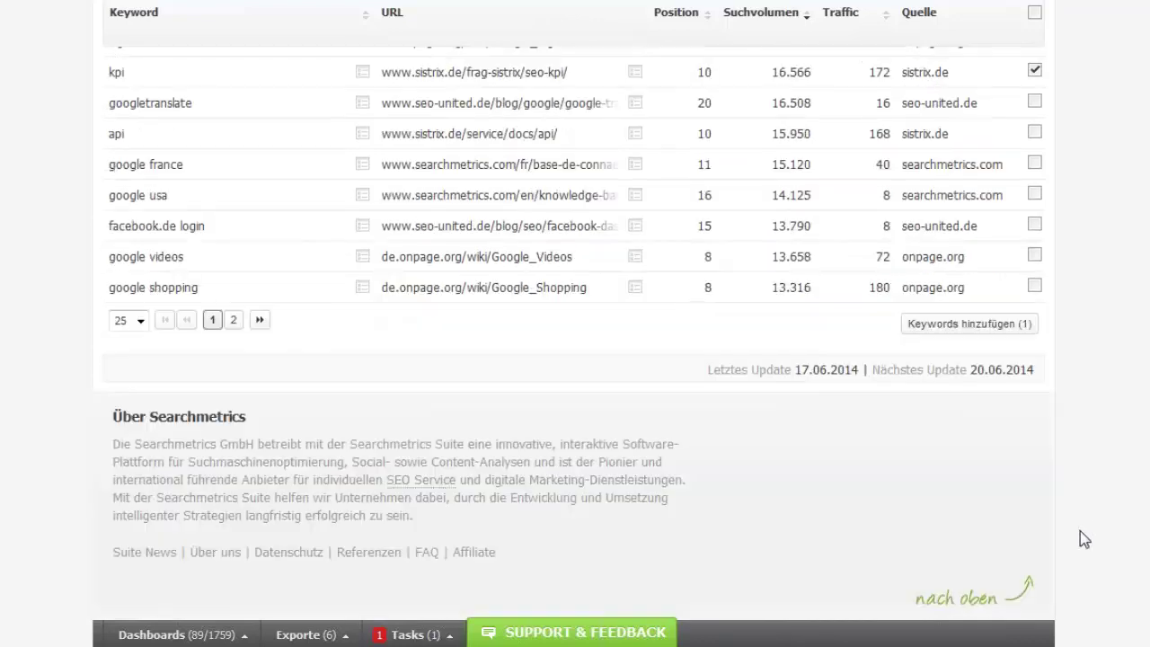
click(993, 324)
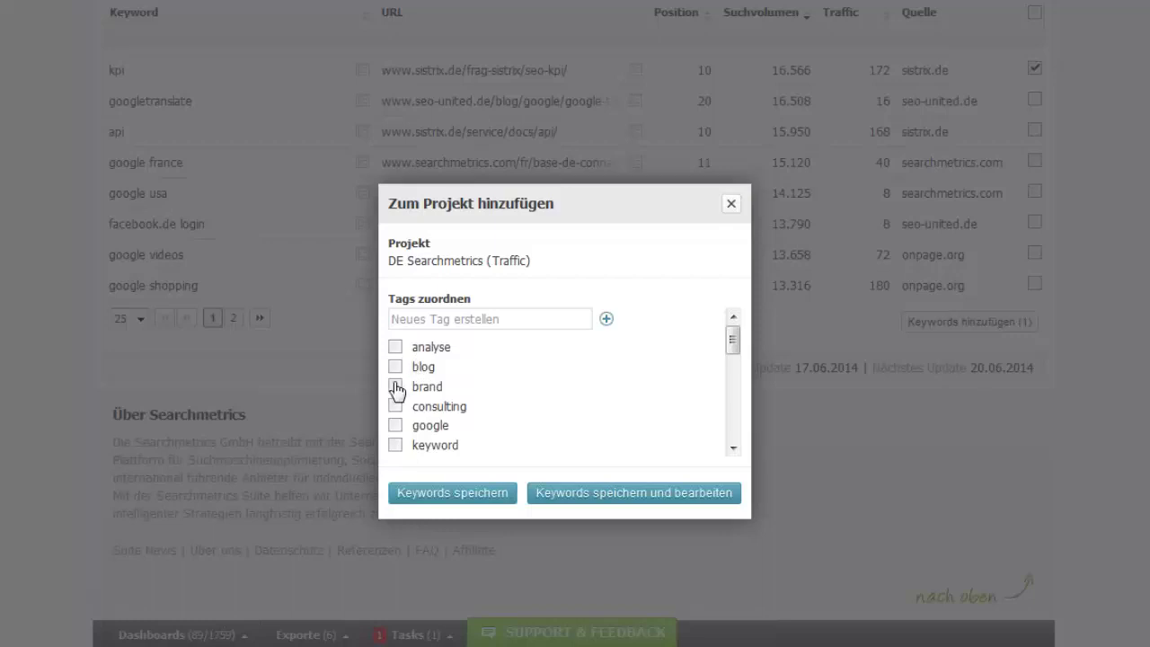
click(402, 346)
click(507, 490)
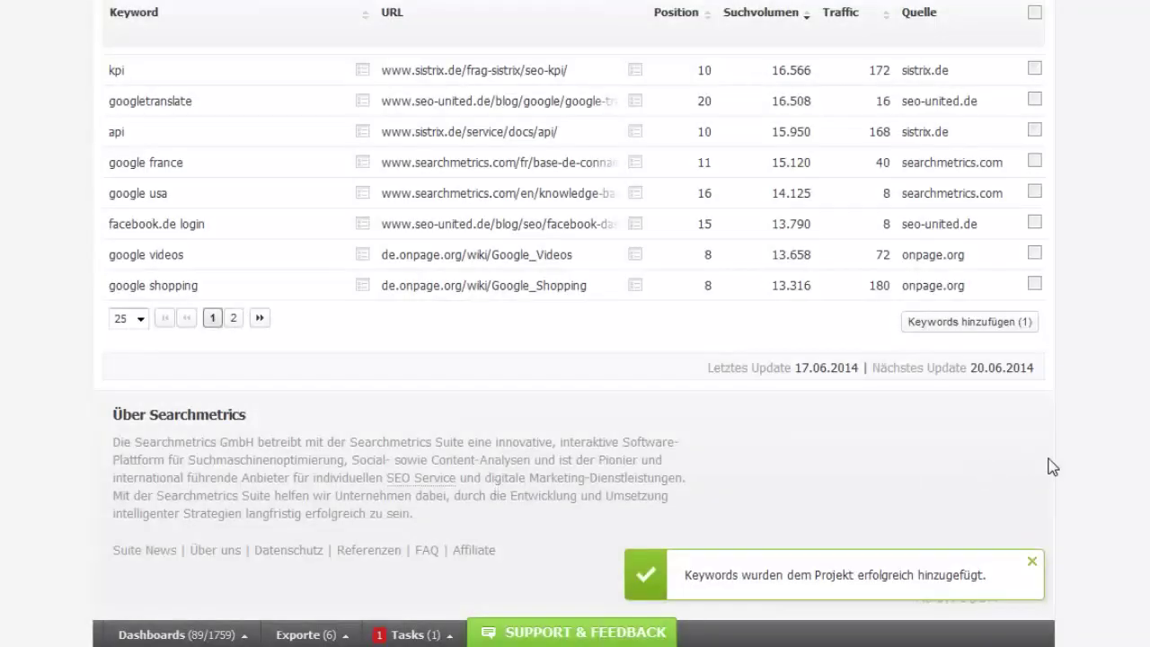
Examine the domains offered by the source filter and compare them with the sources of the suggested keywords
scroll(1081, 470, up, 3)
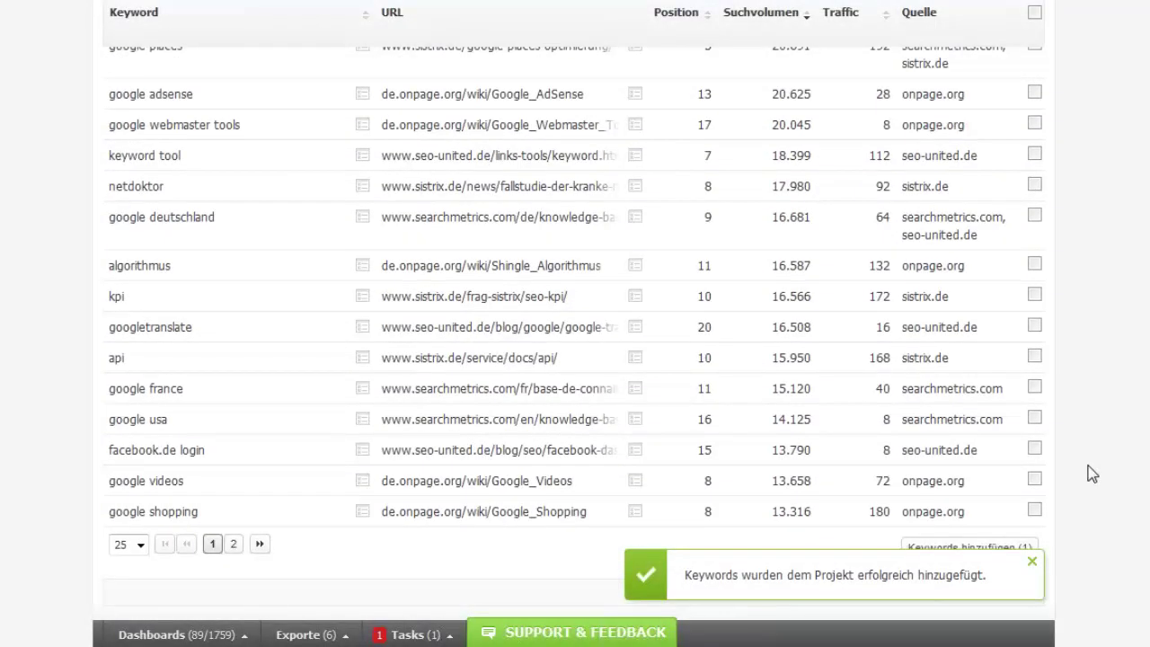
scroll(1139, 366, up, 10)
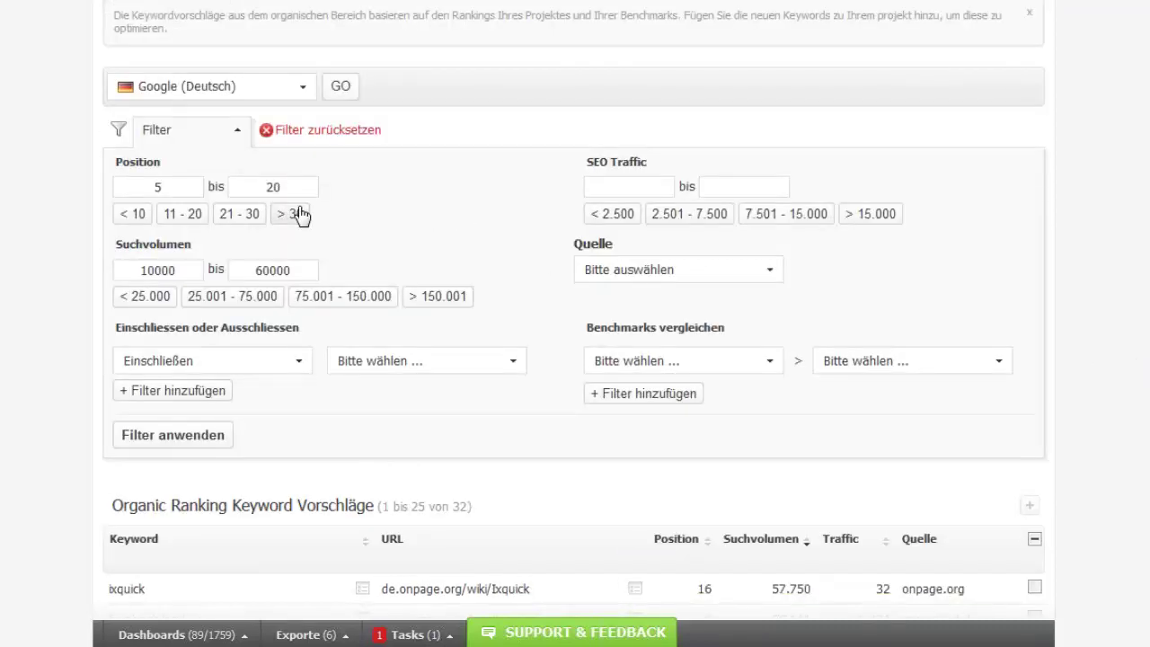
click(625, 271)
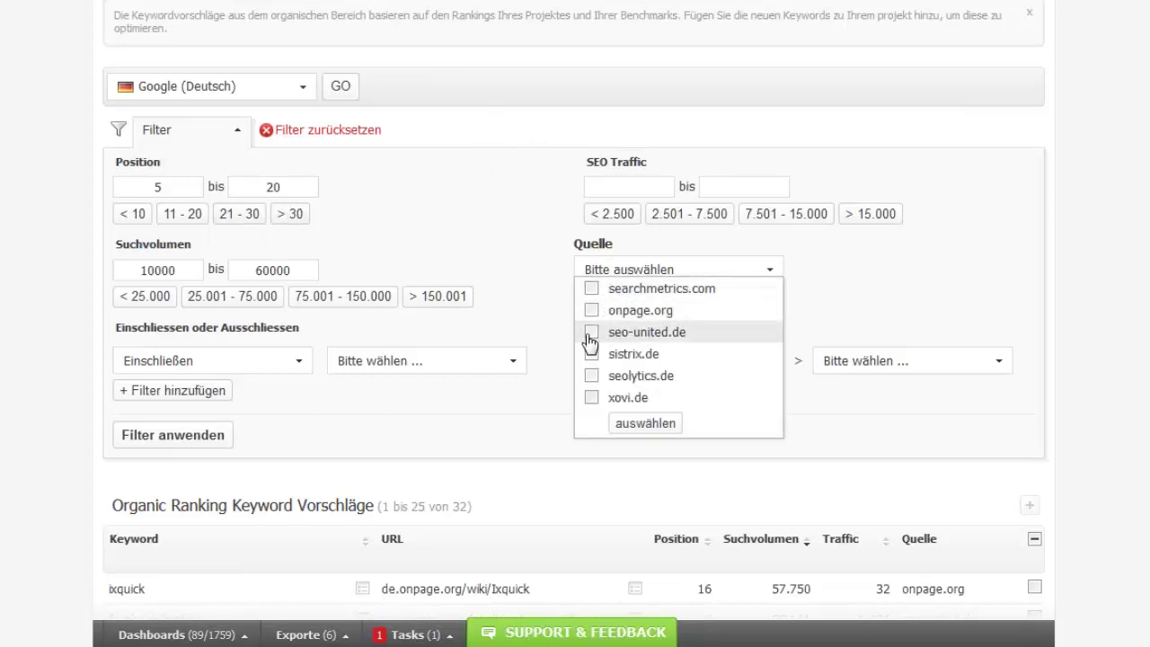
click(1069, 407)
scroll(1108, 385, down, 4)
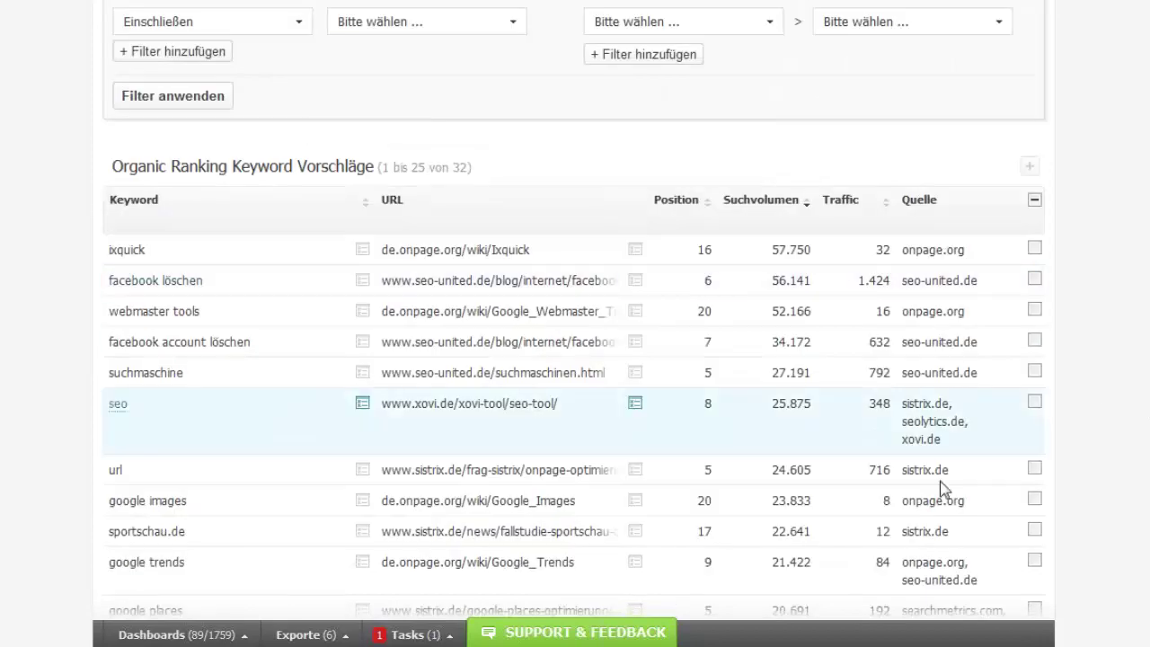
scroll(955, 446, up, 4)
click(662, 495)
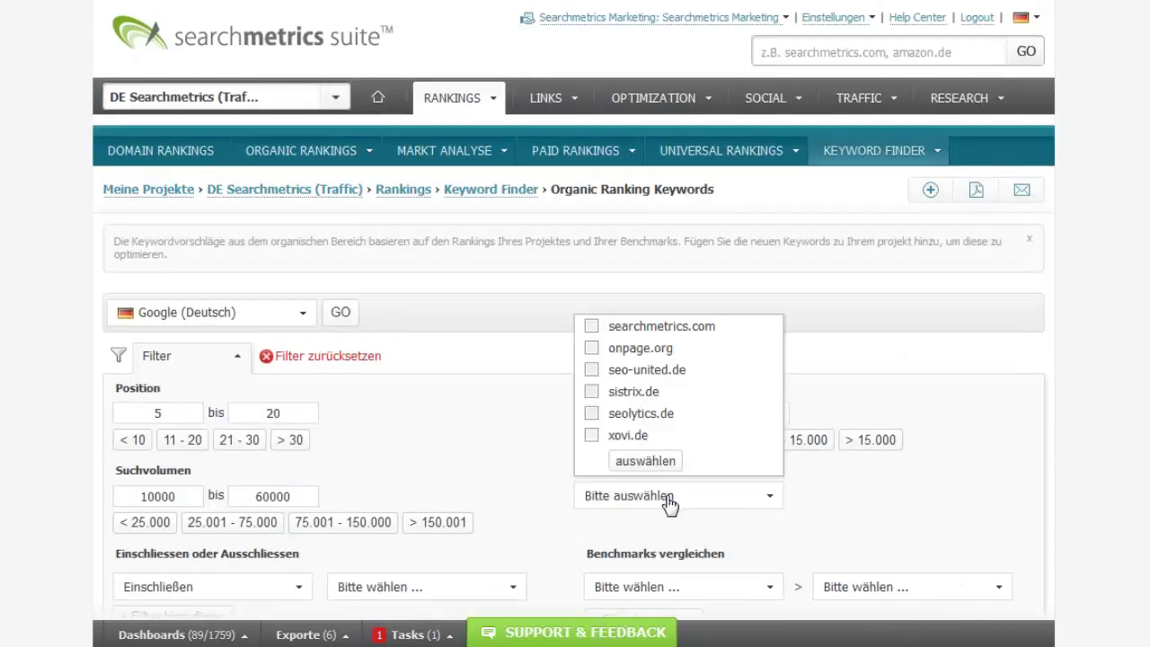
click(1028, 388)
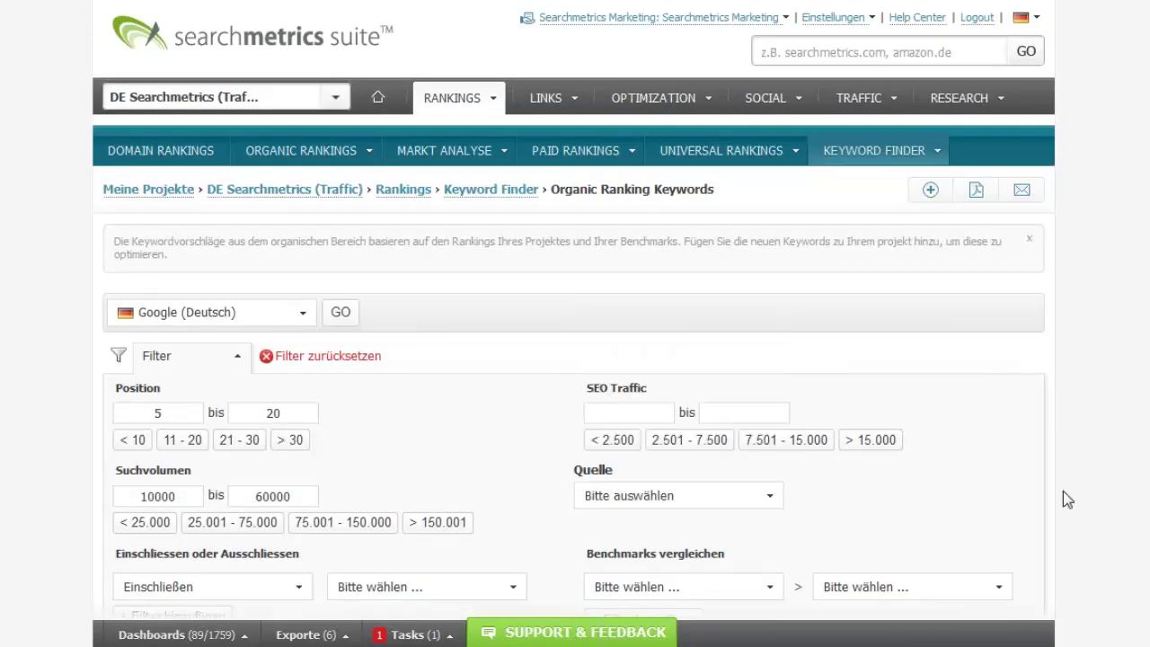
Examine the include and exclude options and the benchmark comparison filter of the ranking keyword report
scroll(1063, 486, down, 4)
click(281, 247)
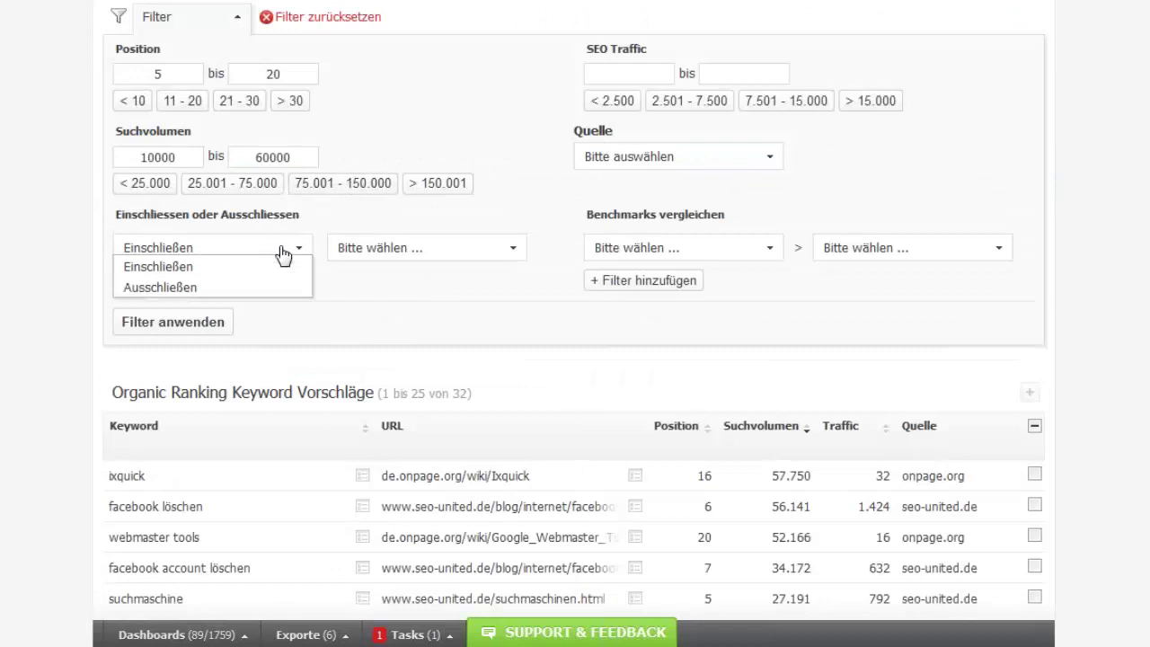
click(401, 255)
click(548, 314)
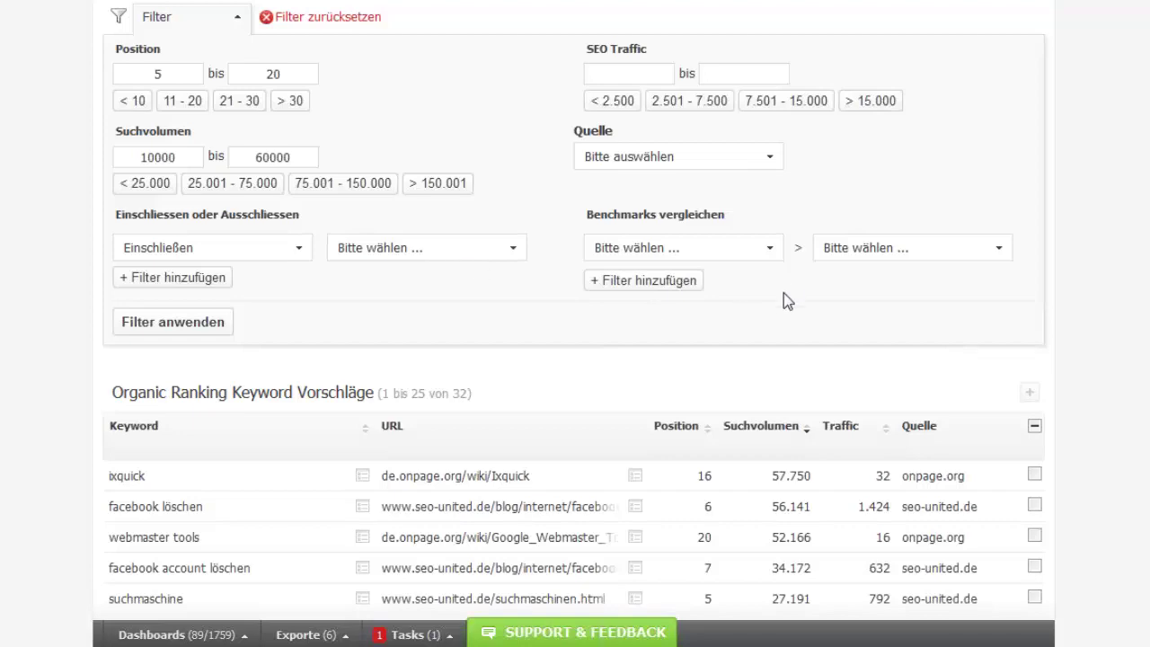
scroll(873, 309, down, 5)
scroll(980, 305, up, 10)
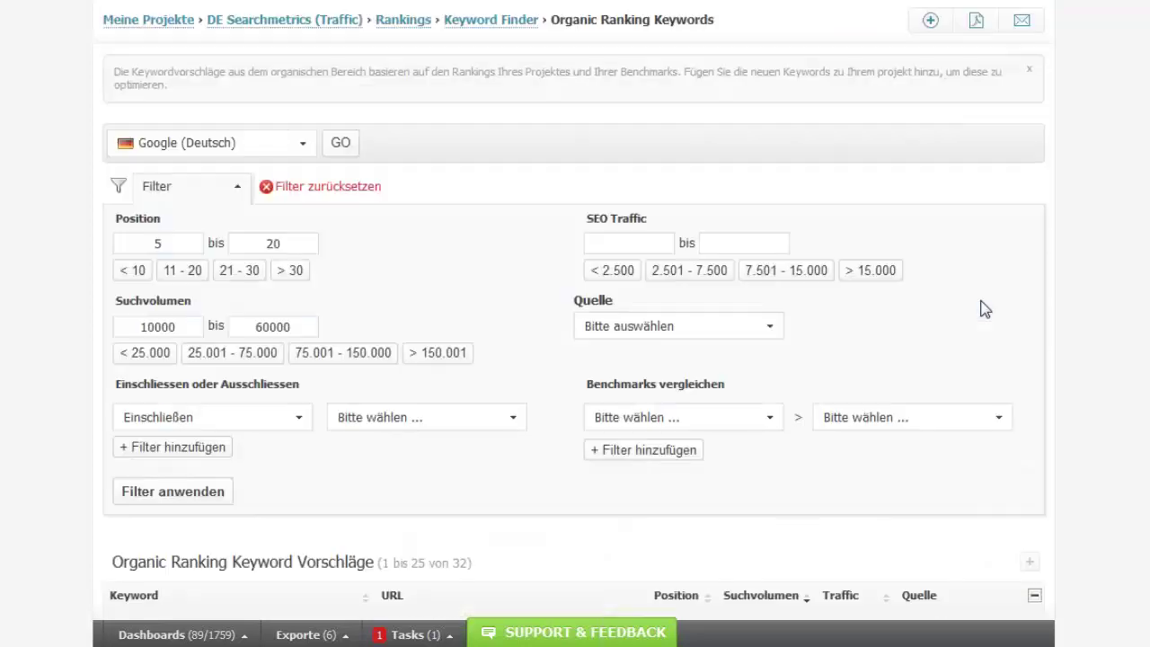
Open the Organic Traffic Keywords report and examine the entry for "panda update 2014"
mouse_move(885, 154)
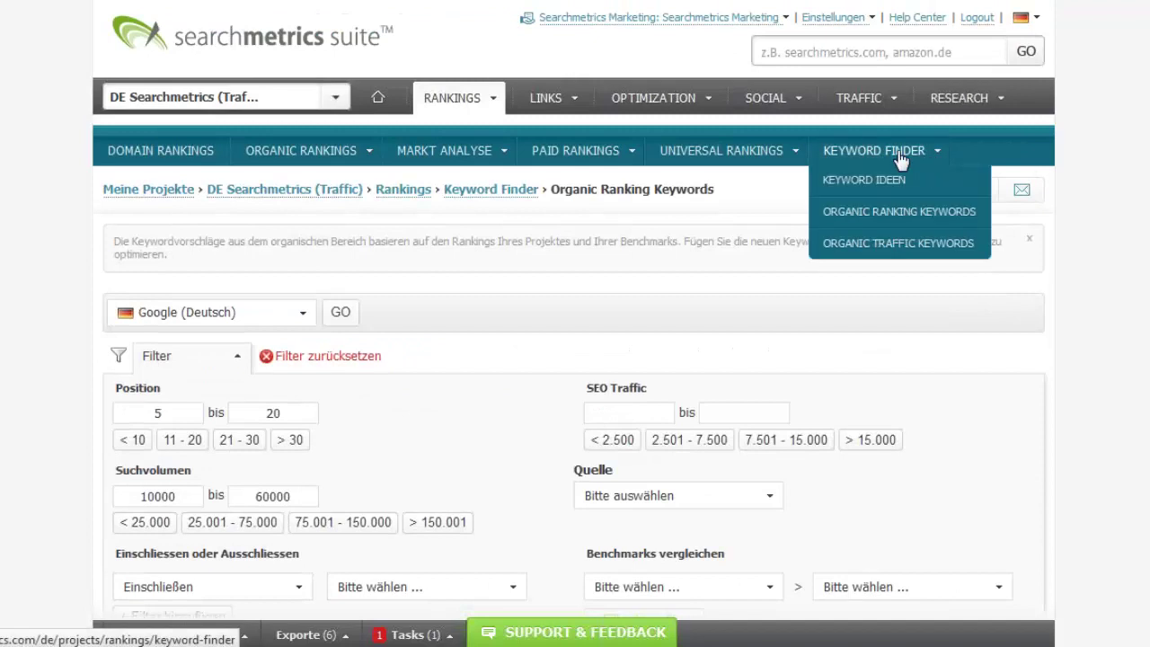
click(898, 244)
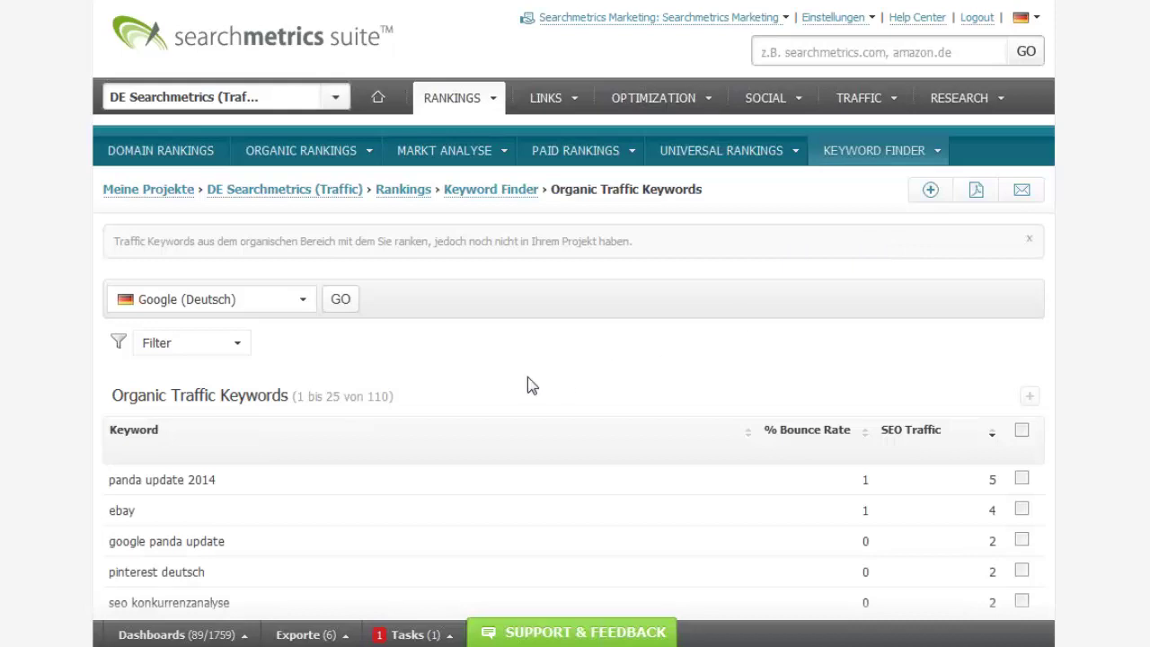
scroll(295, 480, down, 3)
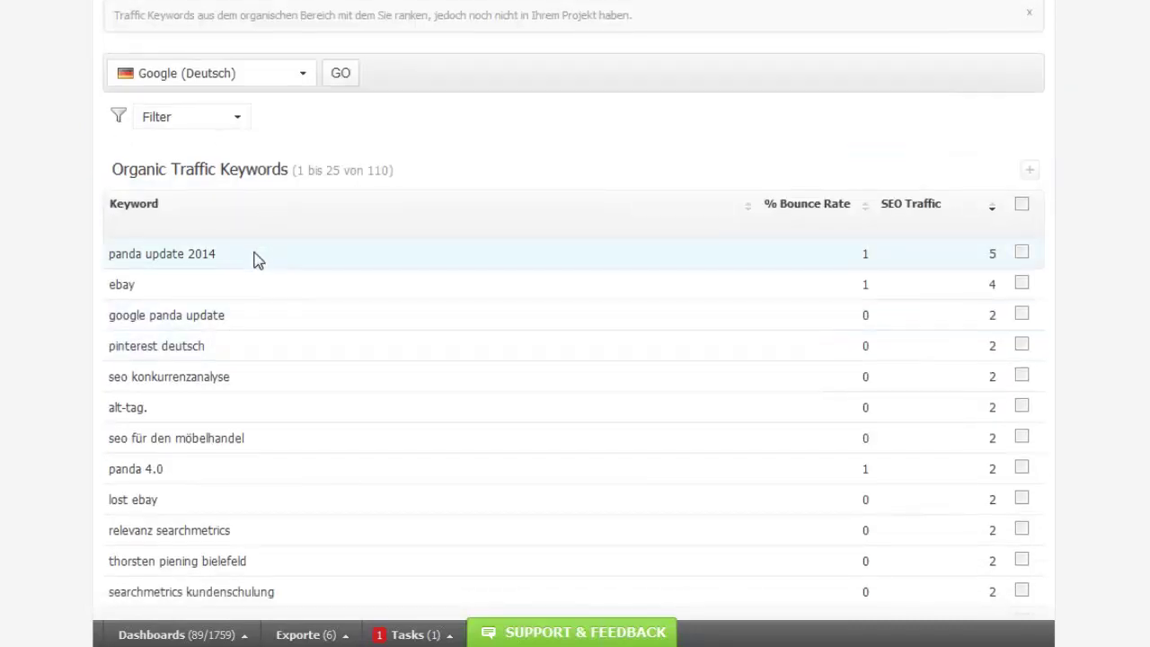
drag(257, 260, 110, 252)
drag(110, 260, 264, 261)
Add the keyword "panda update 2014" to the project DE Searchmetrics (Traffic) with the tag "blog"
click(1022, 254)
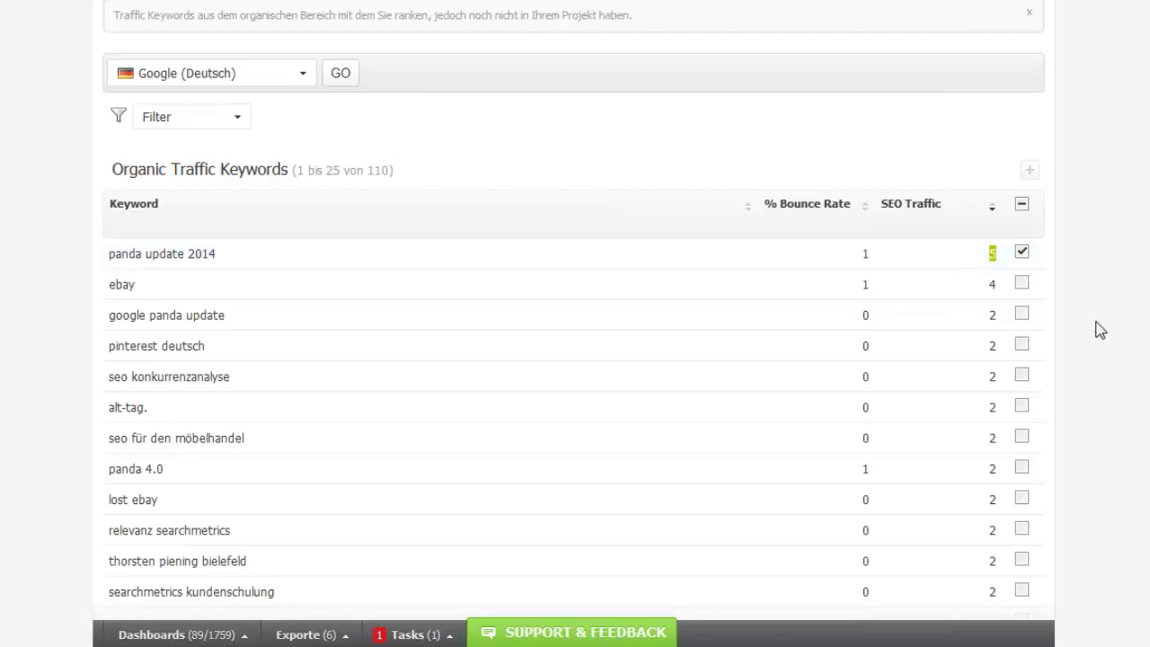
scroll(1096, 328, down, 7)
click(951, 408)
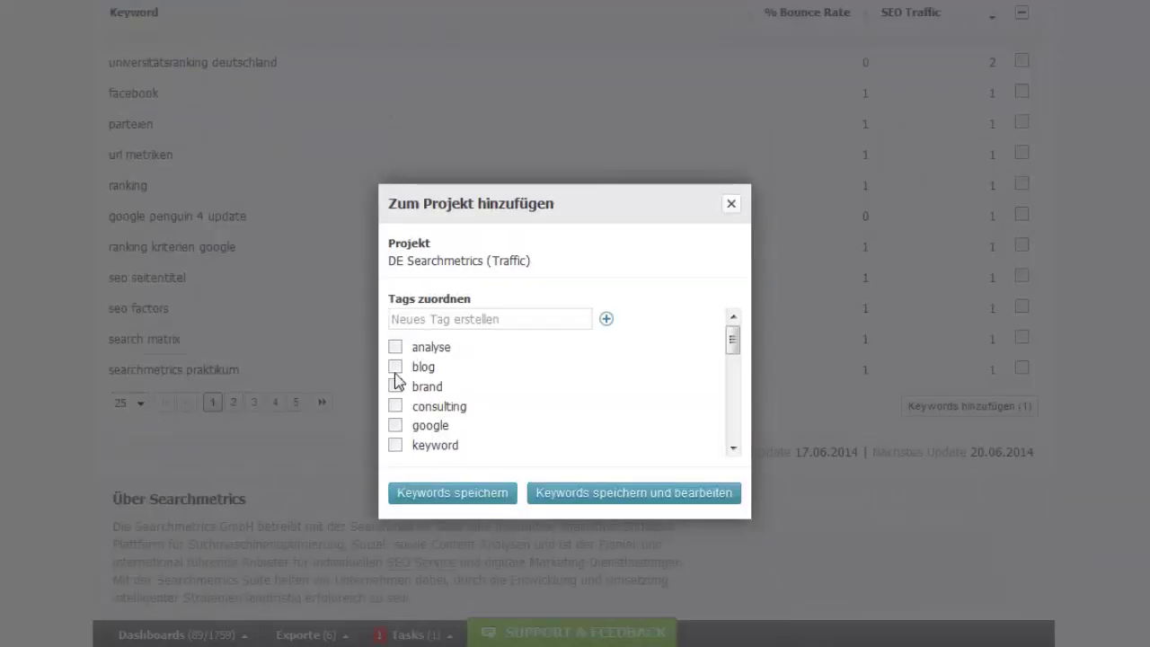
click(396, 367)
click(485, 497)
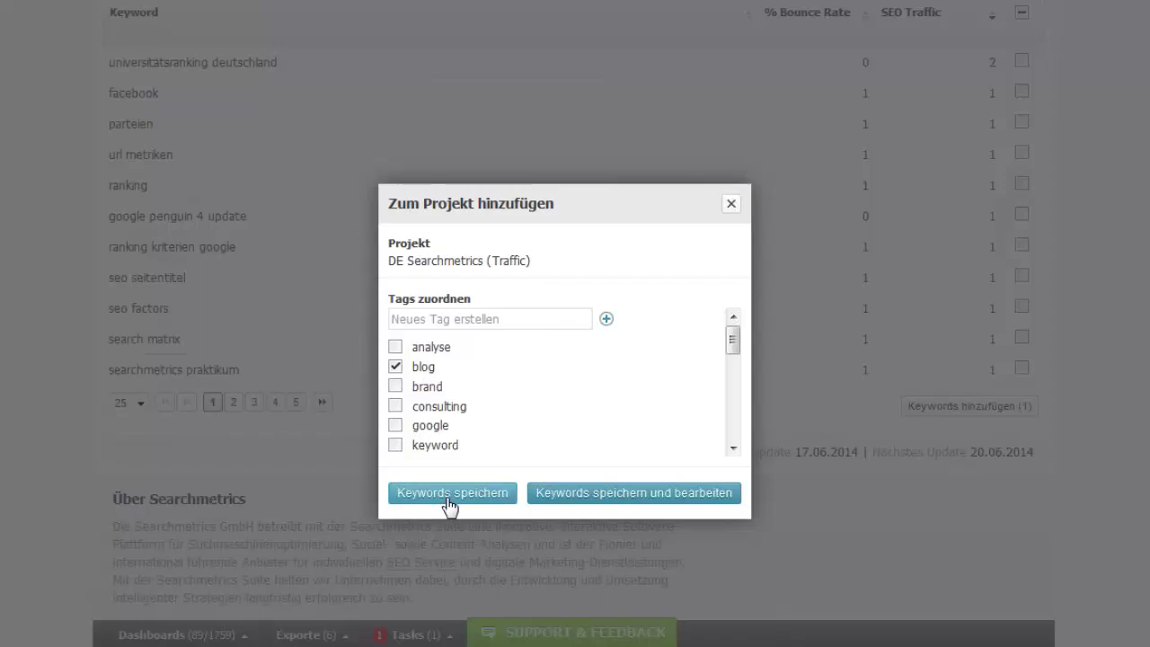
click(449, 496)
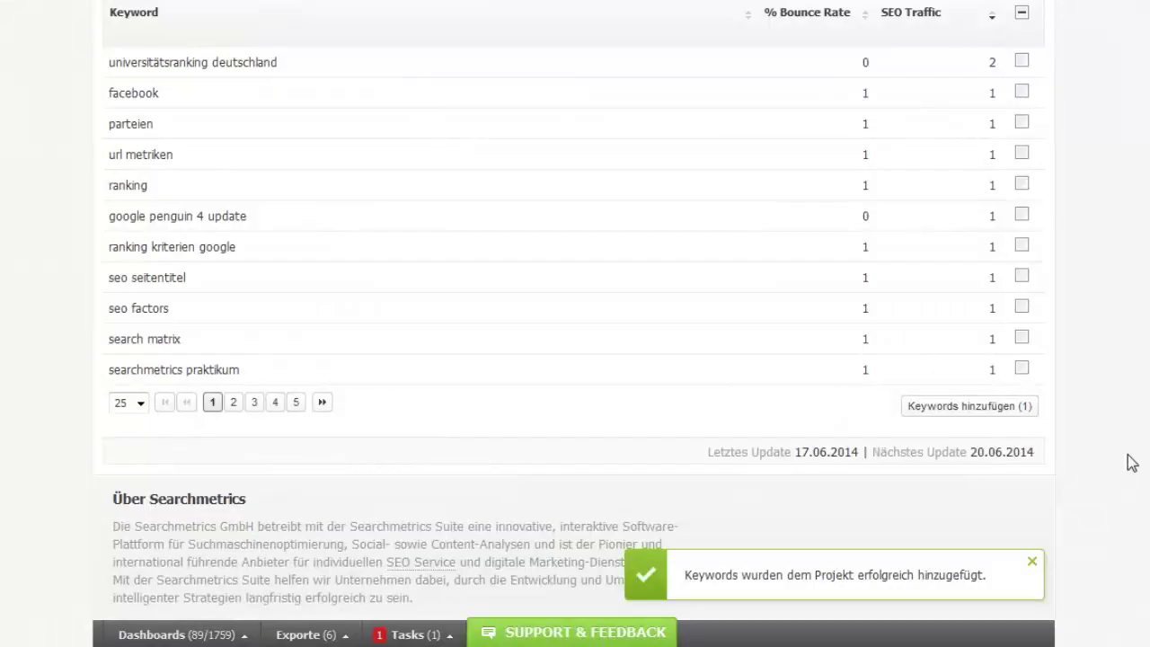
Display the list of reports available in the Keyword Finder
scroll(1130, 447, up, 1)
scroll(1130, 446, up, 7)
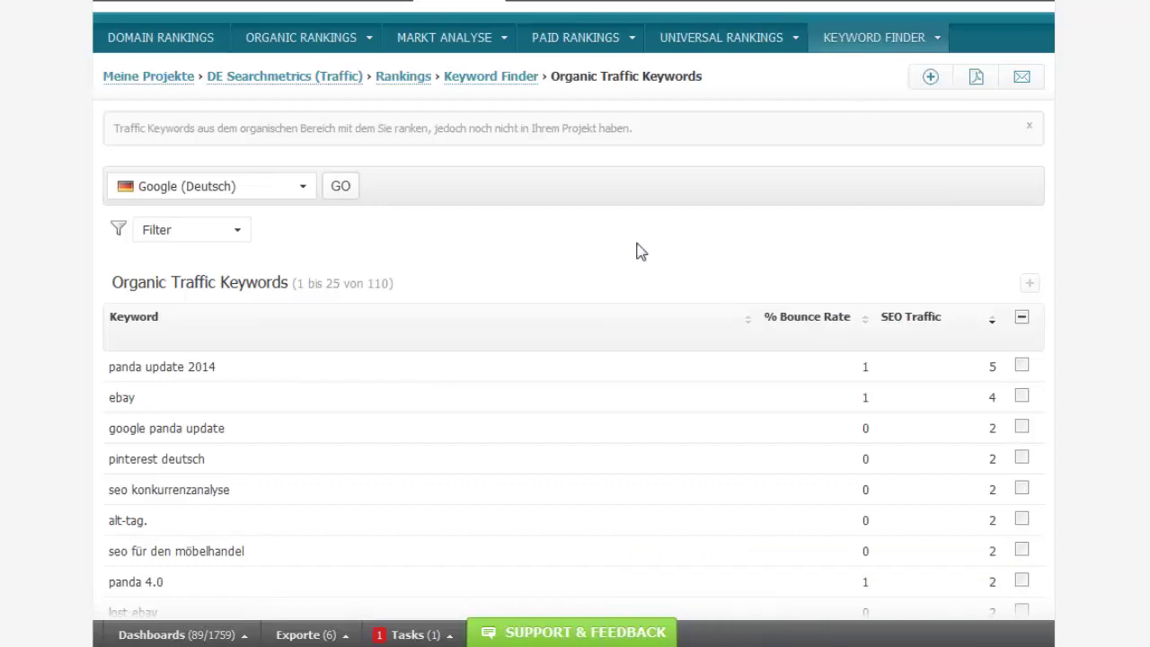
scroll(680, 242, up, 2)
mouse_move(853, 162)
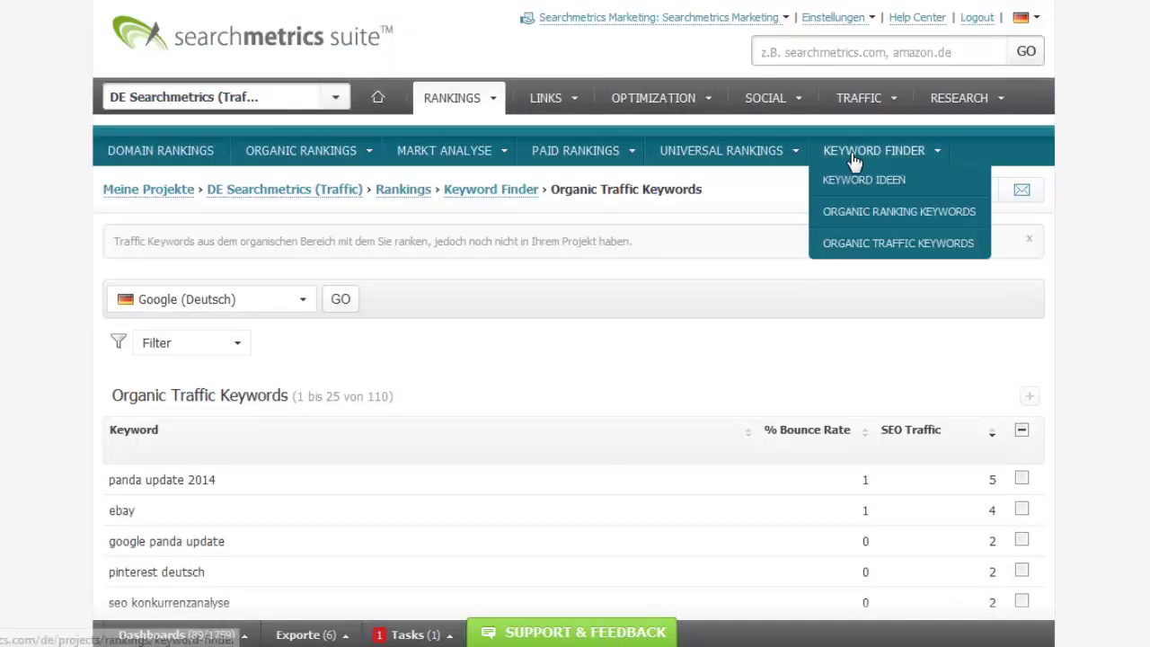
Review the Keyword Ideas and Organic Traffic Keywords reports of the Keyword Finder
click(853, 211)
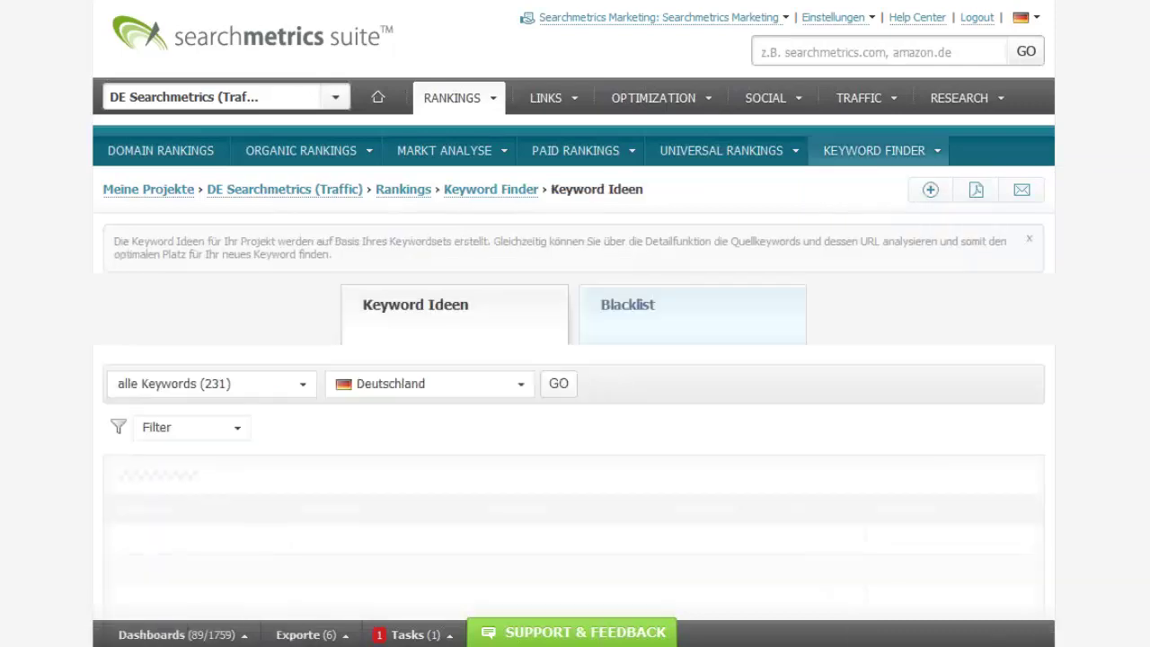
scroll(179, 447, down, 3)
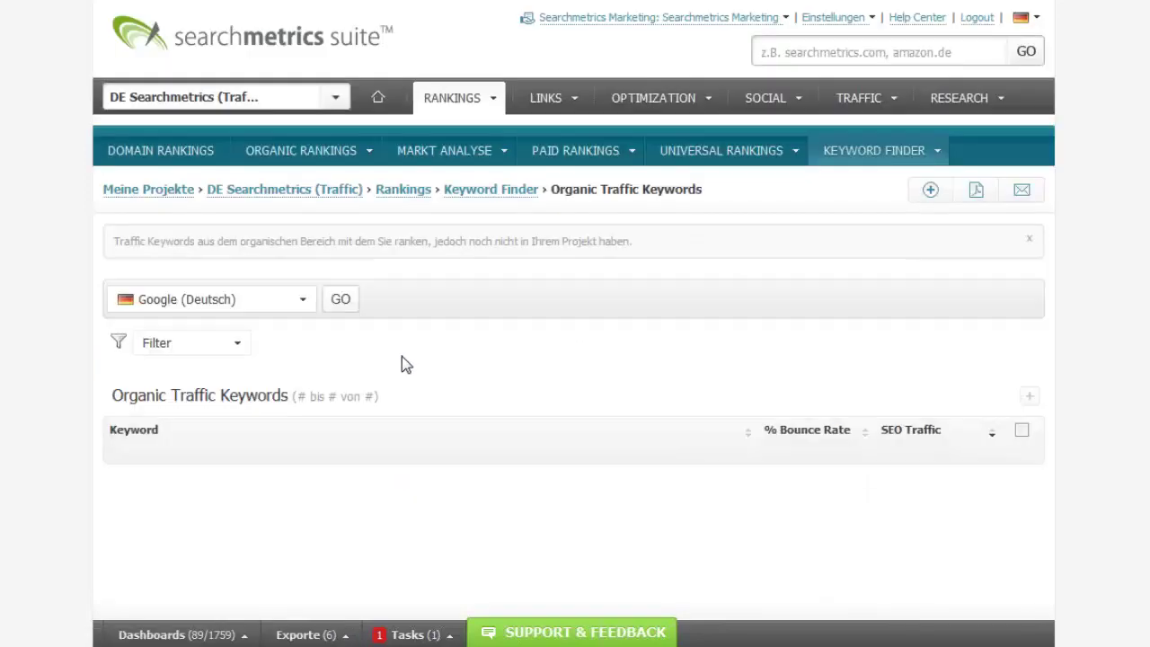
scroll(467, 352, down, 4)
scroll(467, 351, up, 4)
mouse_move(901, 157)
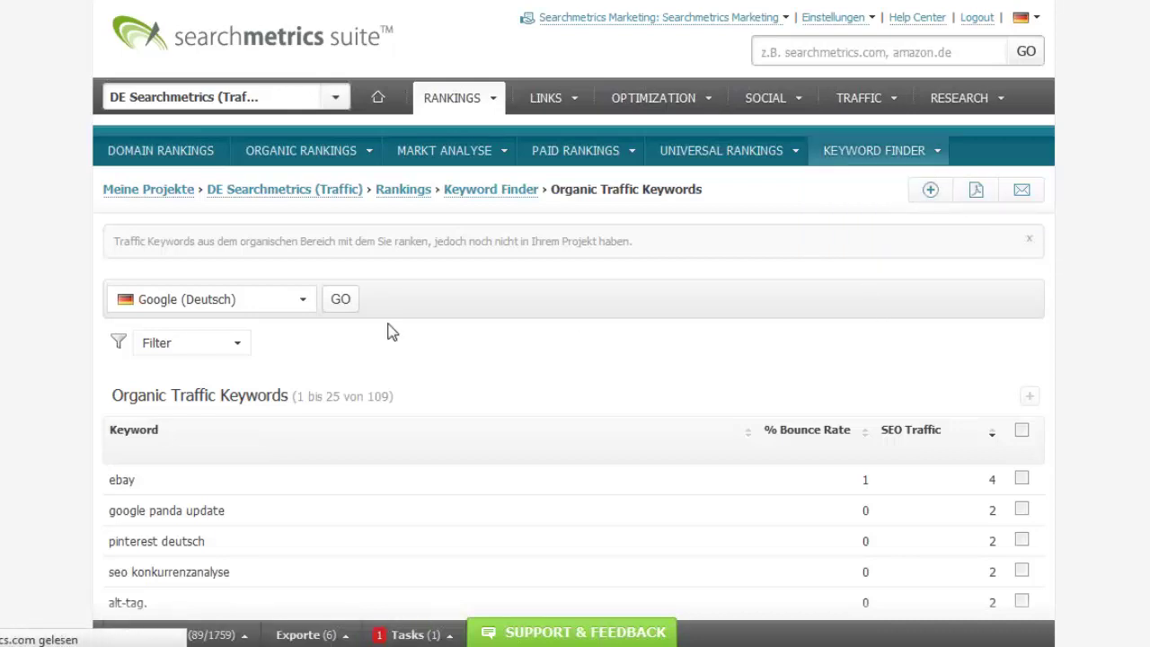
scroll(377, 339, down, 2)
scroll(375, 336, down, 1)
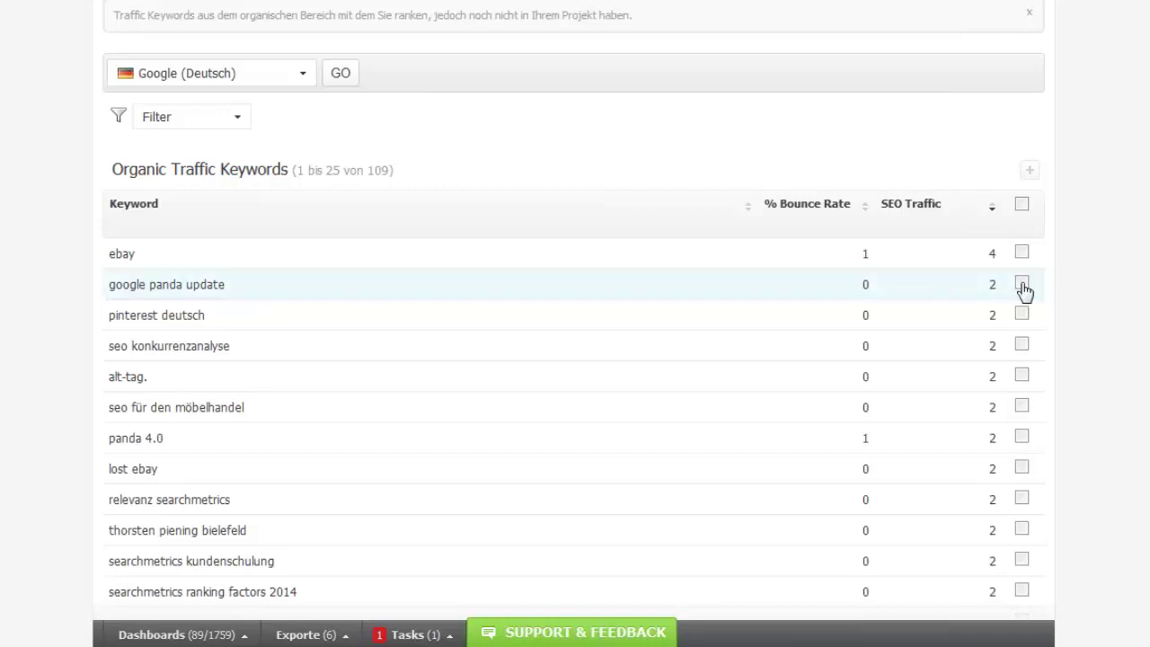
scroll(1015, 291, up, 3)
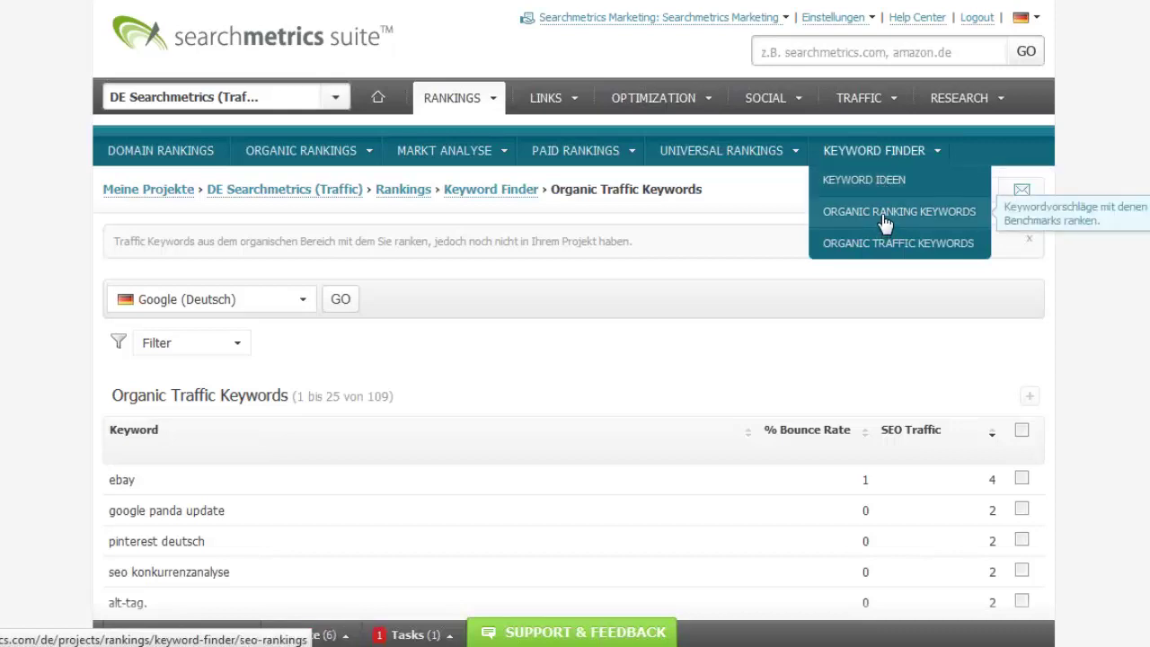
Open the Keyword Ideas report and call up Content Optimization for the keyword "seo workshop"
click(885, 212)
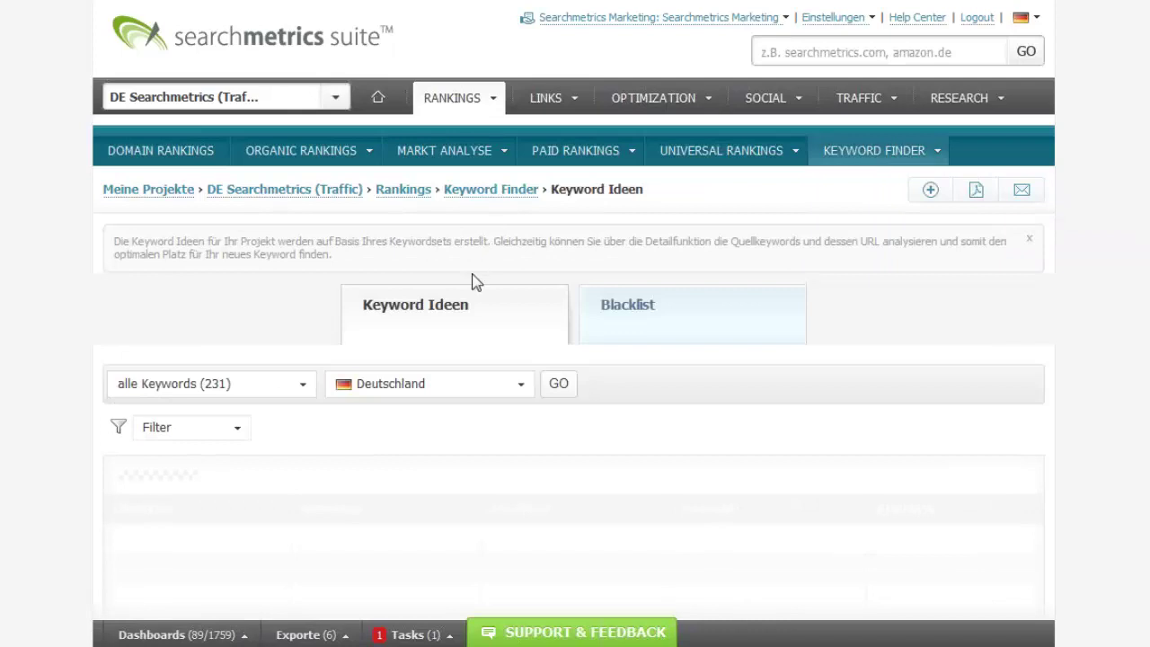
scroll(450, 292, down, 4)
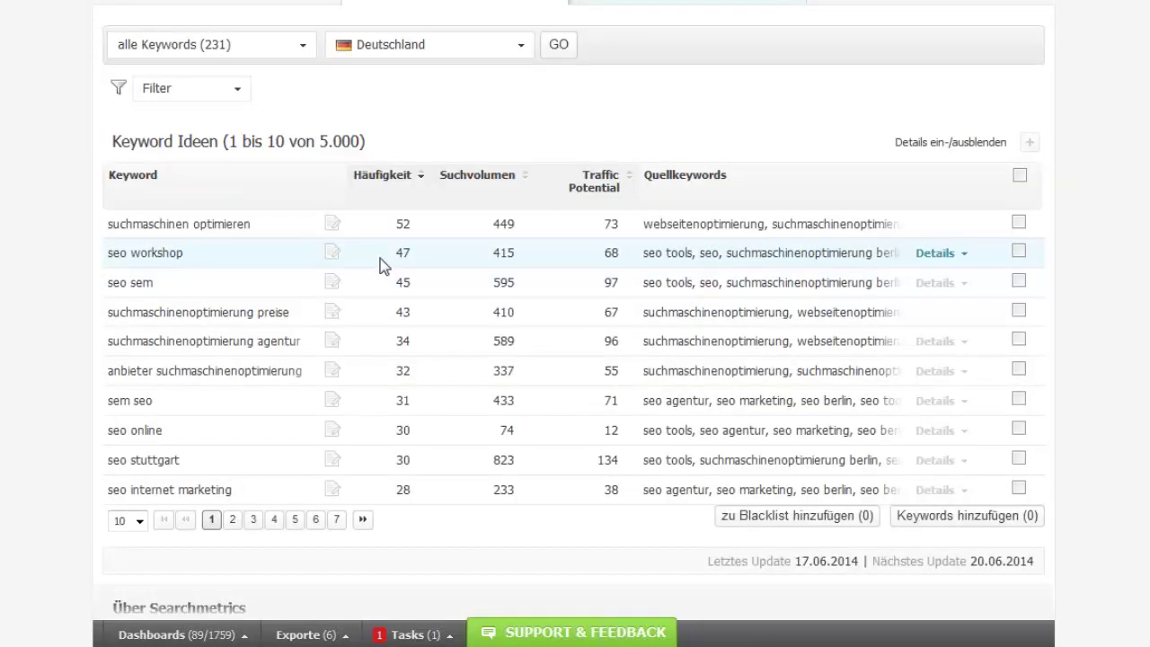
drag(241, 254, 107, 250)
click(332, 255)
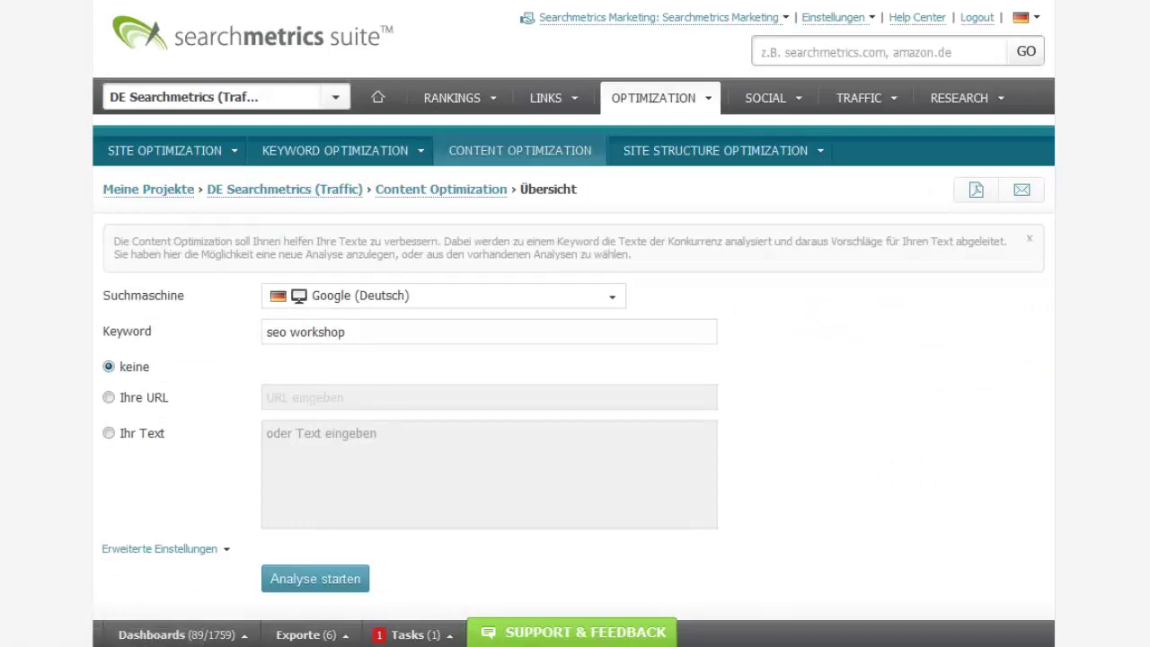
Look up the German Searchmetrics blog's address on the Searchmetrics website in a new browser tab, then return to the Content Optimization form
key(ctrl+t)
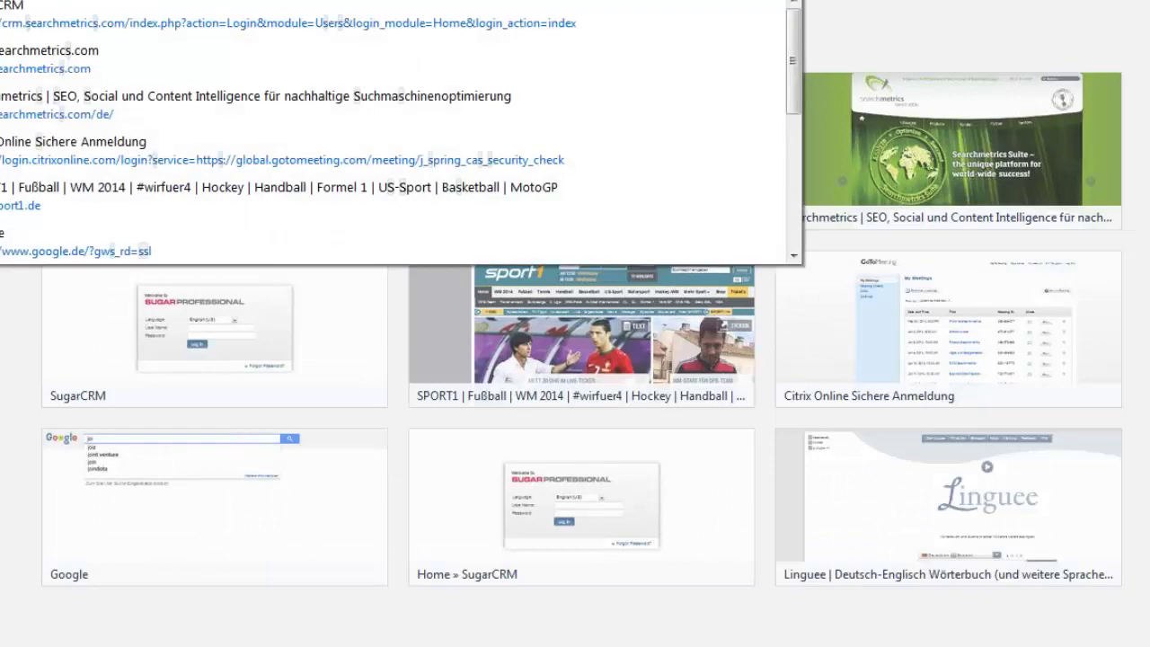
key(Escape)
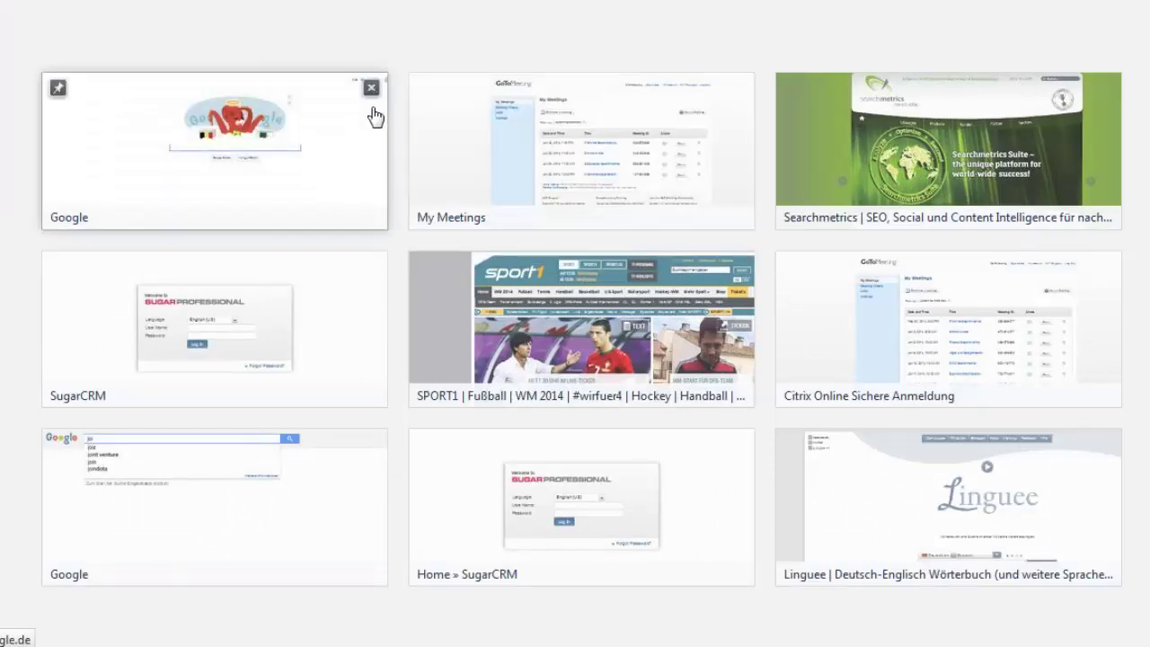
key(ctrl+w)
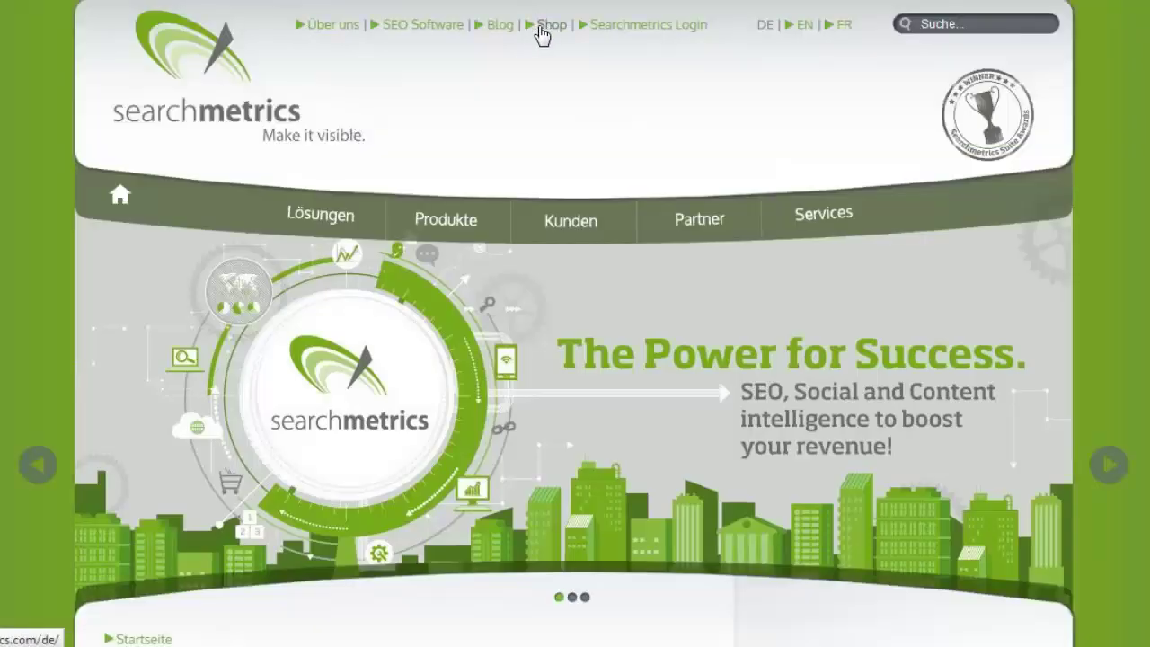
click(193, 16)
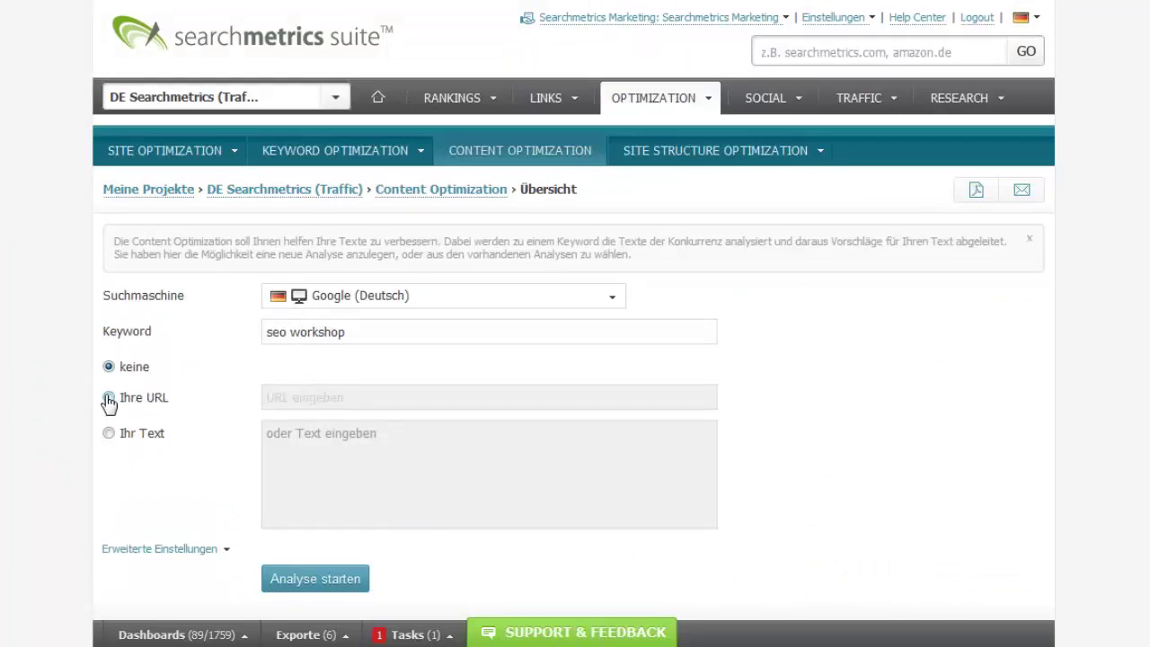
click(386, 301)
click(368, 345)
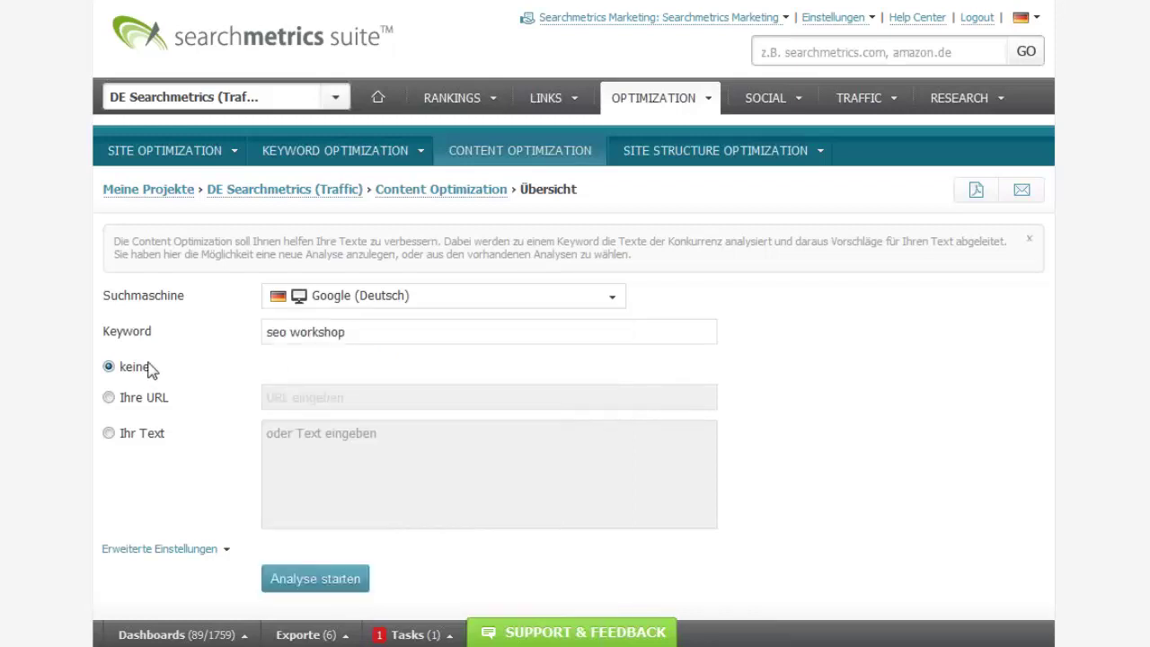
click(300, 333)
click(109, 397)
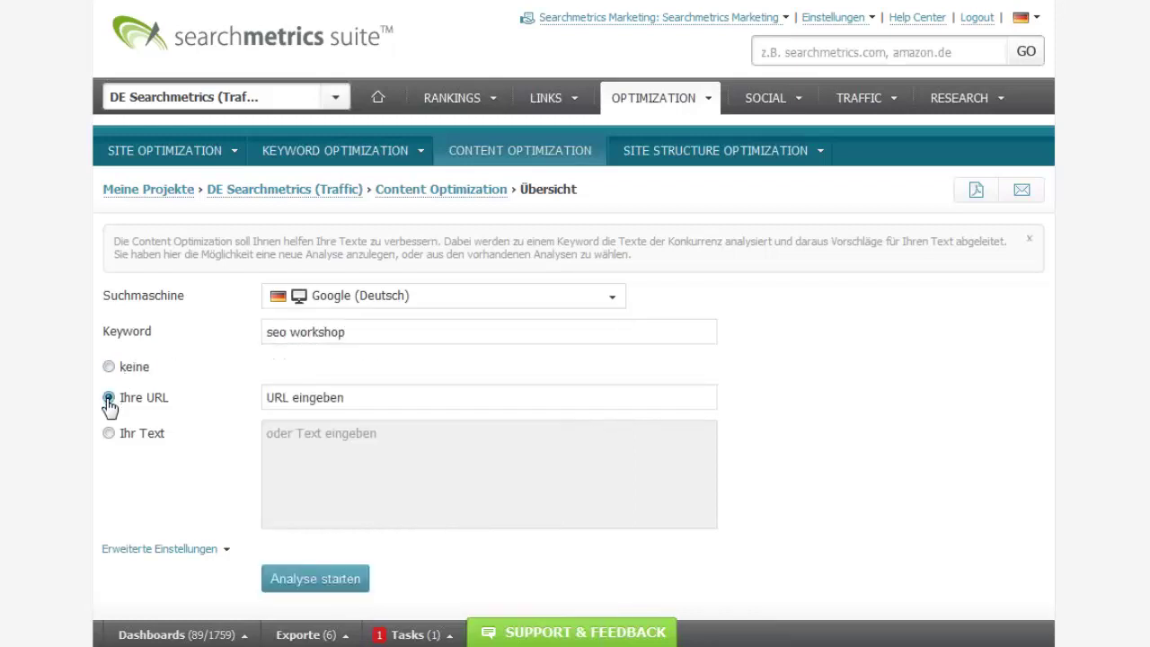
click(395, 397)
text(http://blog.searchmetrics.com/de/)
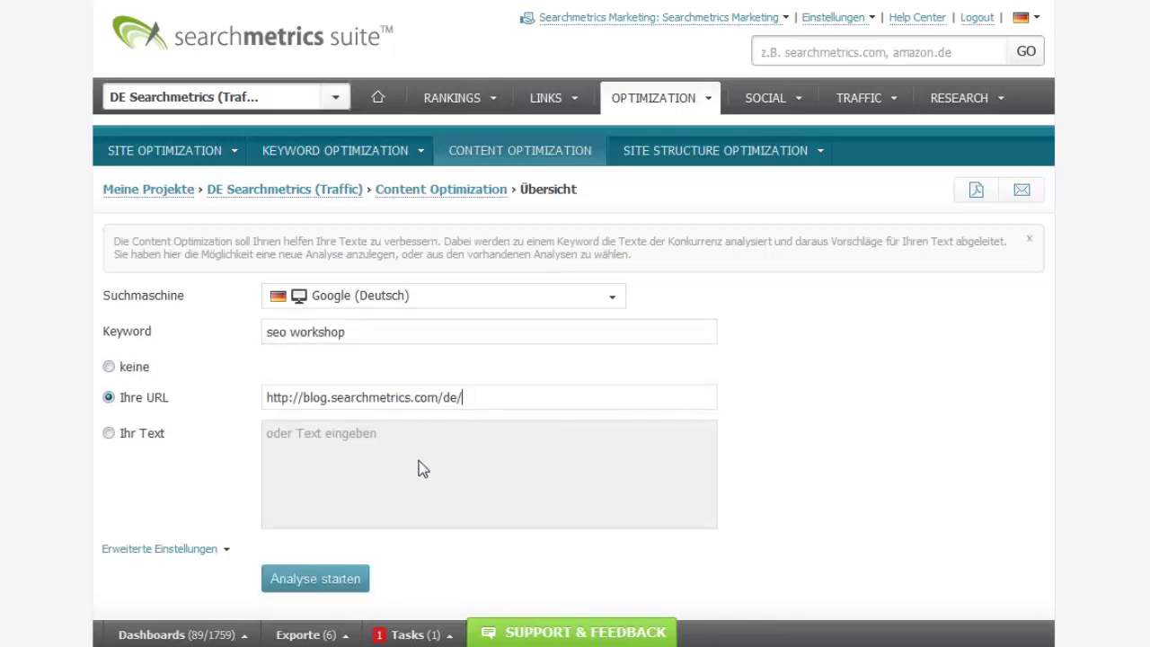
Set the number of documents to 15 in the advanced settings and start the content analysis
scroll(816, 426, down, 3)
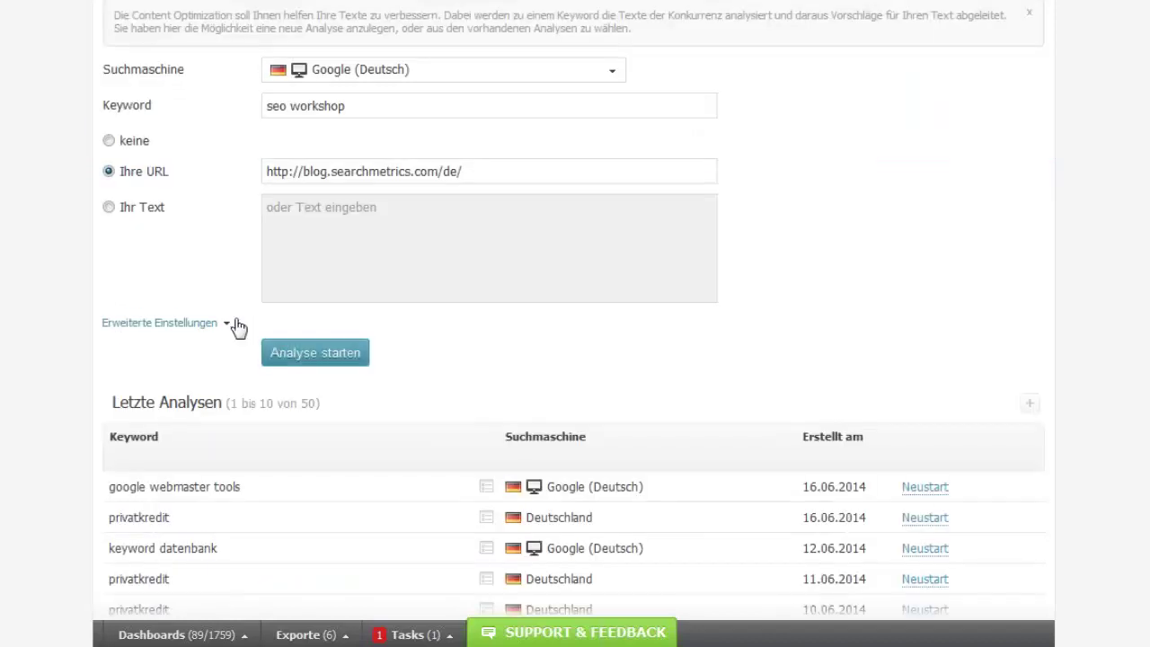
click(229, 327)
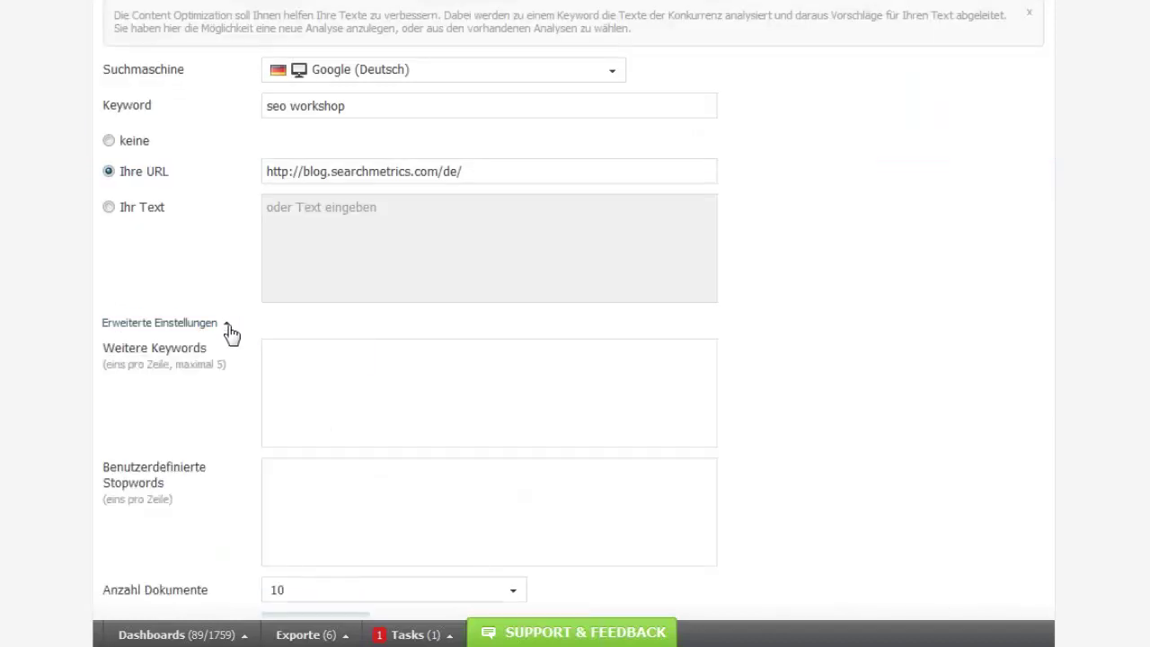
click(314, 593)
click(296, 501)
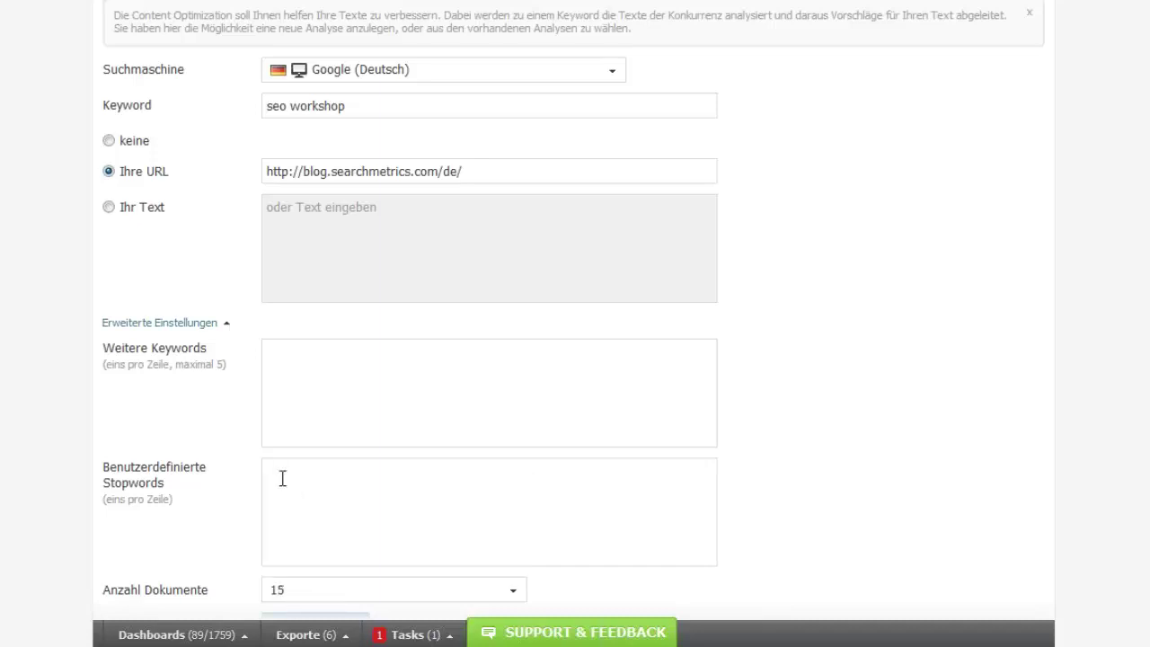
click(226, 327)
click(309, 358)
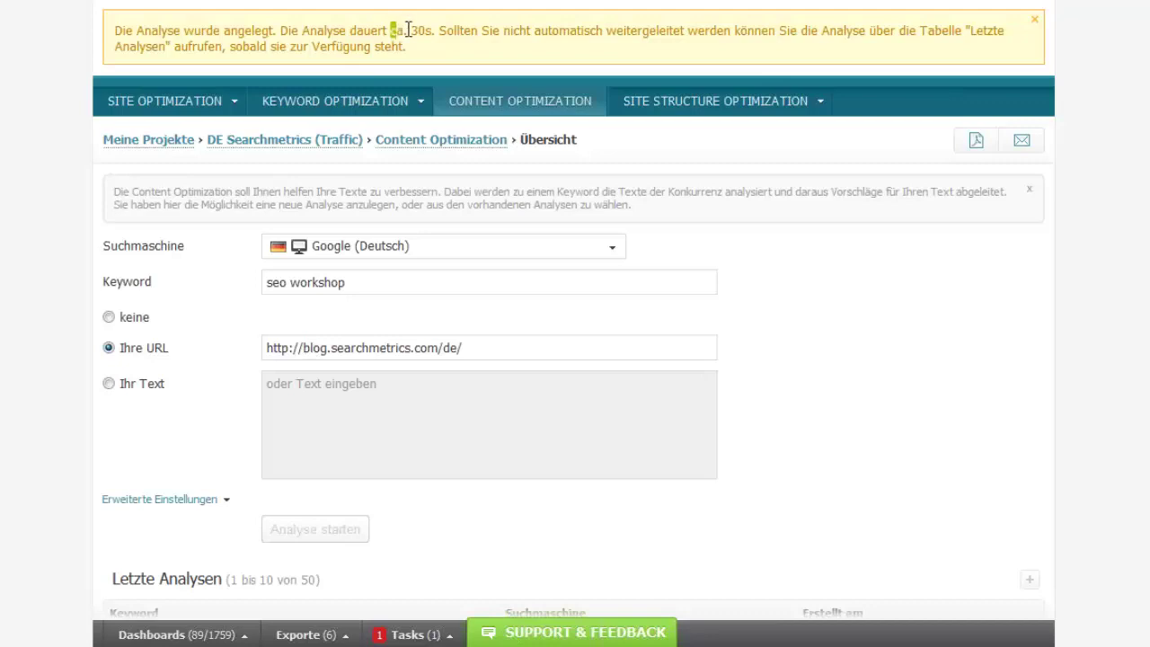
drag(391, 30, 436, 31)
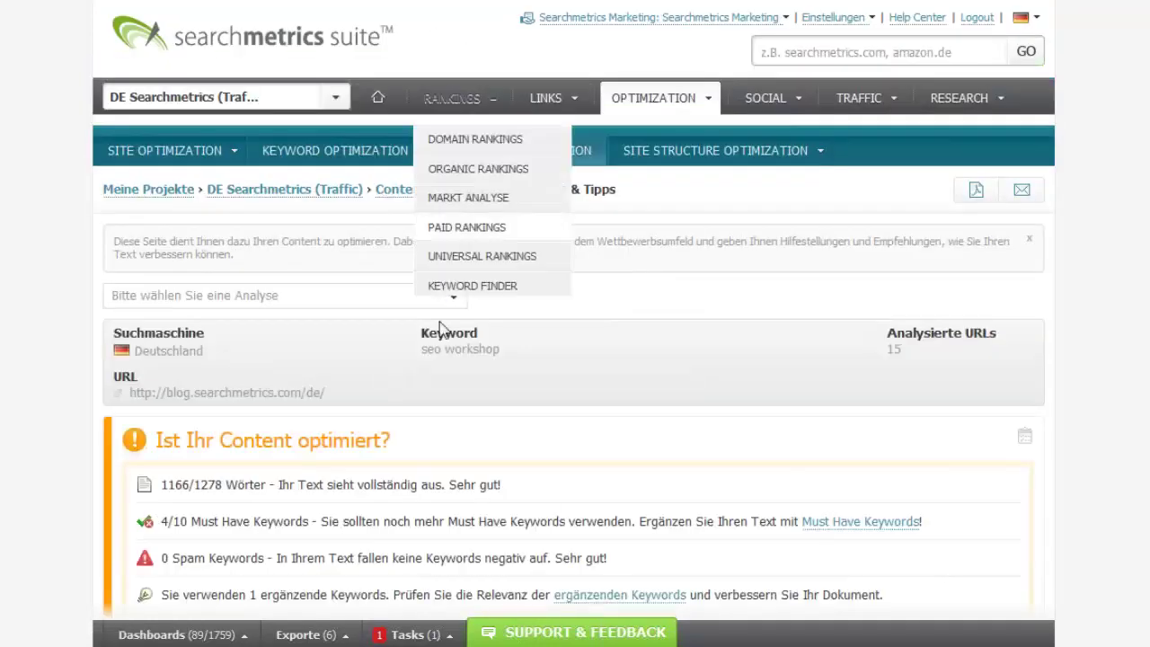
Examine the content optimization summary, the single-keyword table and its filter presets for must-have, supplementary and spam keywords
scroll(417, 332, down, 3)
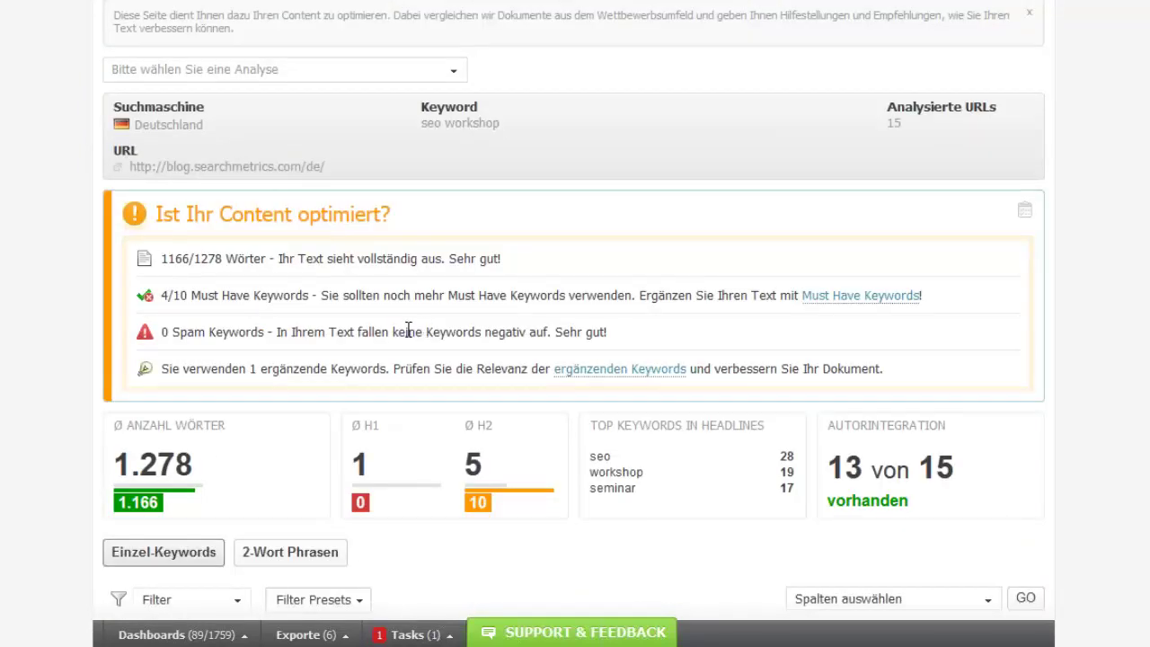
scroll(409, 329, down, 2)
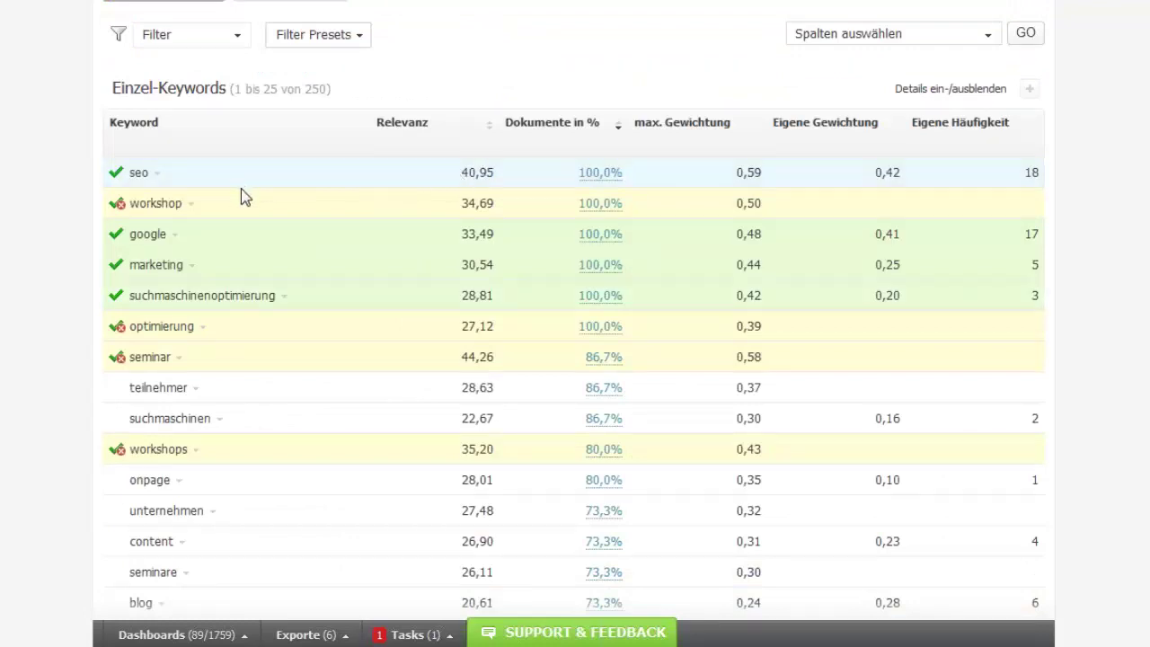
scroll(242, 196, up, 3)
click(288, 261)
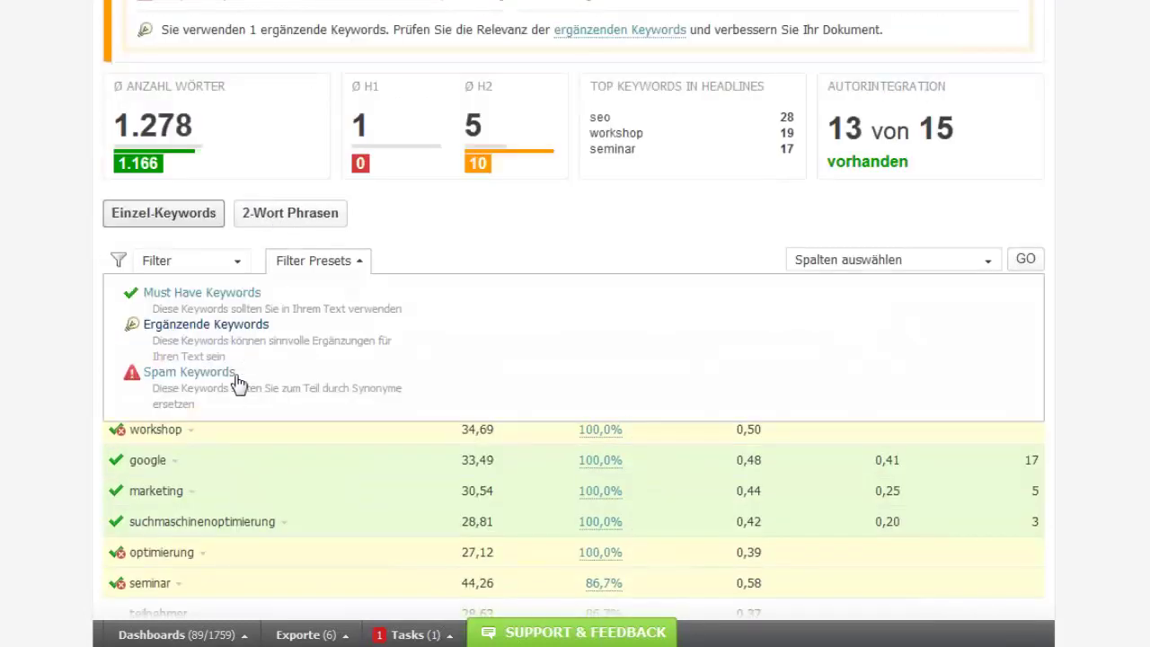
click(238, 384)
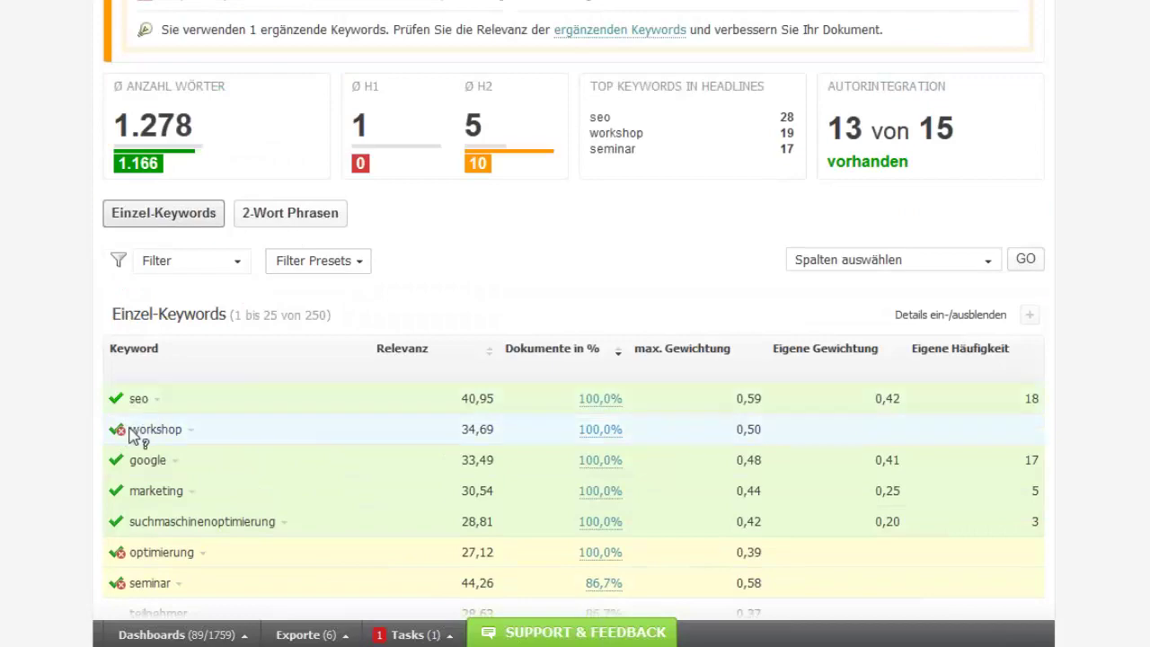